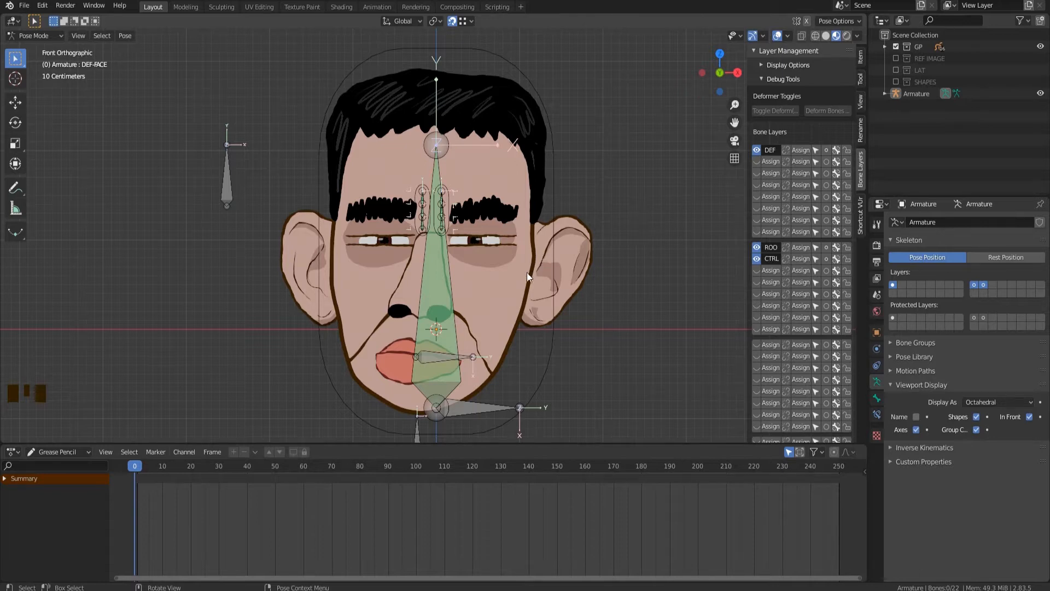
# Select the armature and switch it to Edit Mode.
pyautogui.click(224, 185)
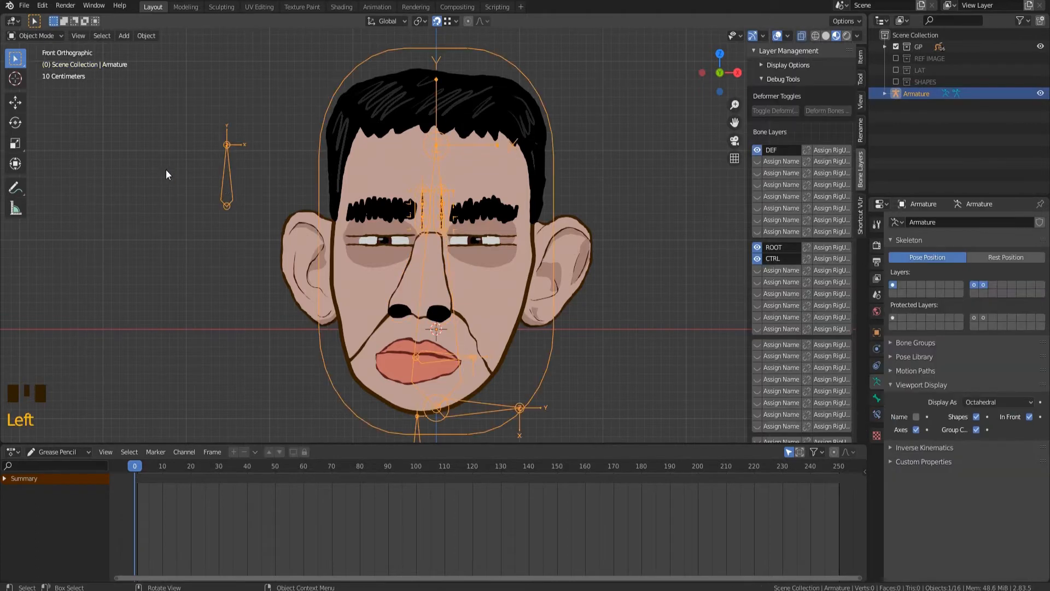
pyautogui.click(36, 36)
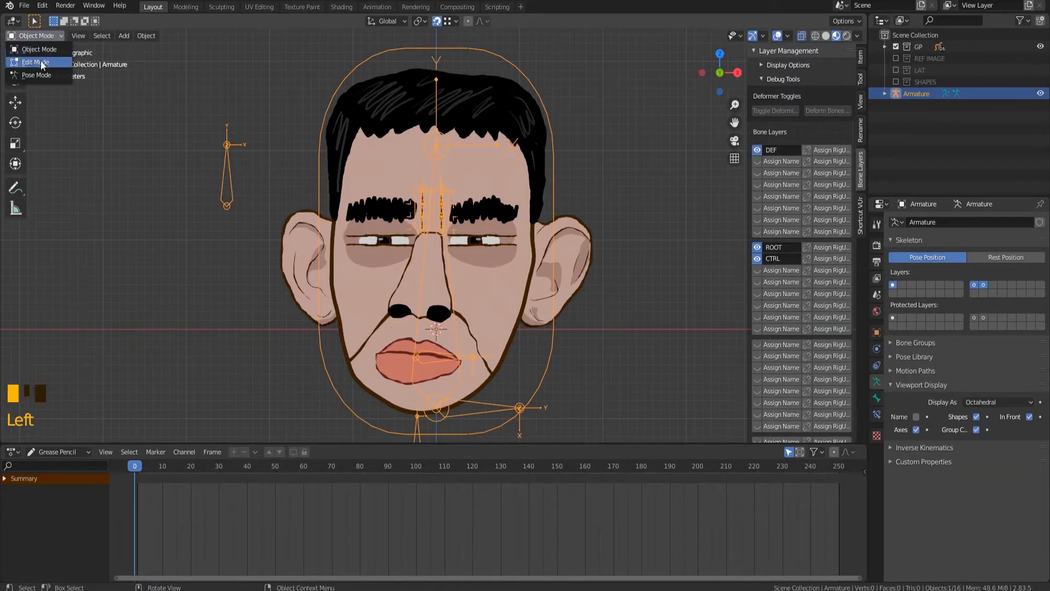
pyautogui.click(41, 61)
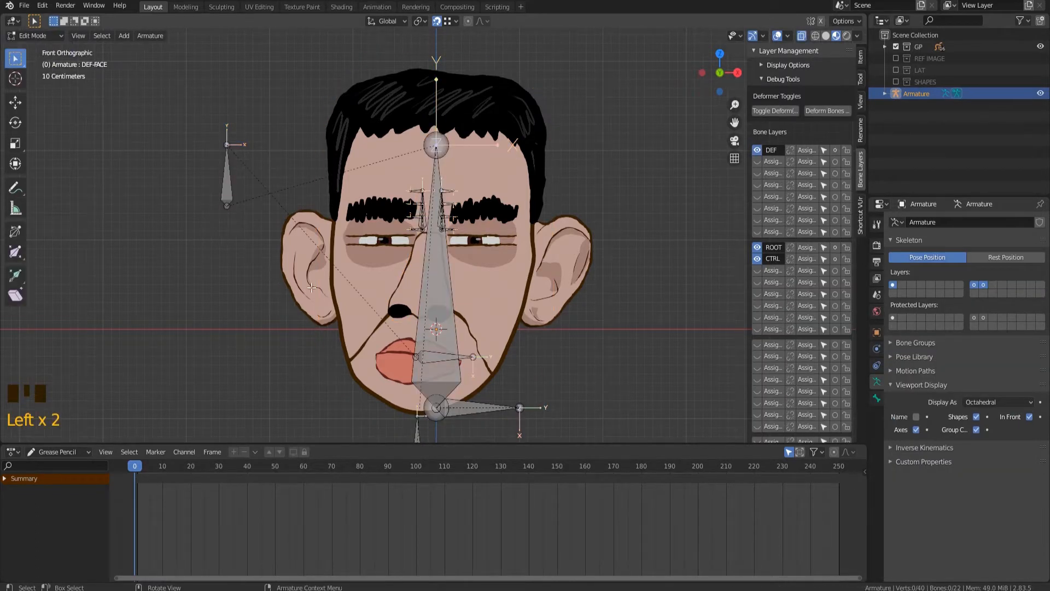
# Hide the overlapping CTRL-HEAD and DEF-HEAD bones at the centre of the face.
pyautogui.scroll(1, 311, 287)
pyautogui.click(426, 284)
pyautogui.click(435, 286)
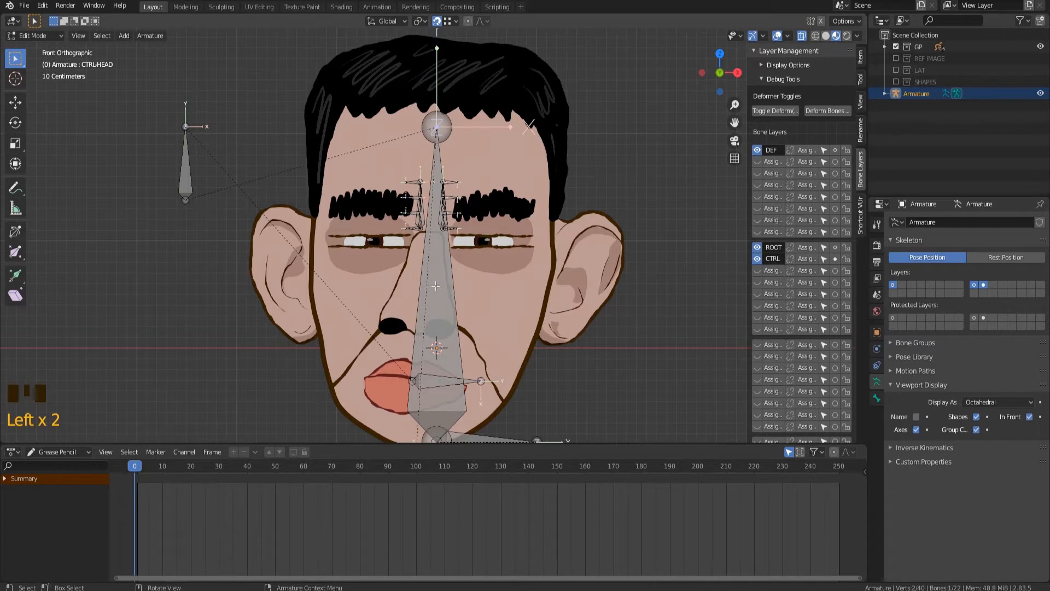
pyautogui.press('h')
pyautogui.click(436, 285)
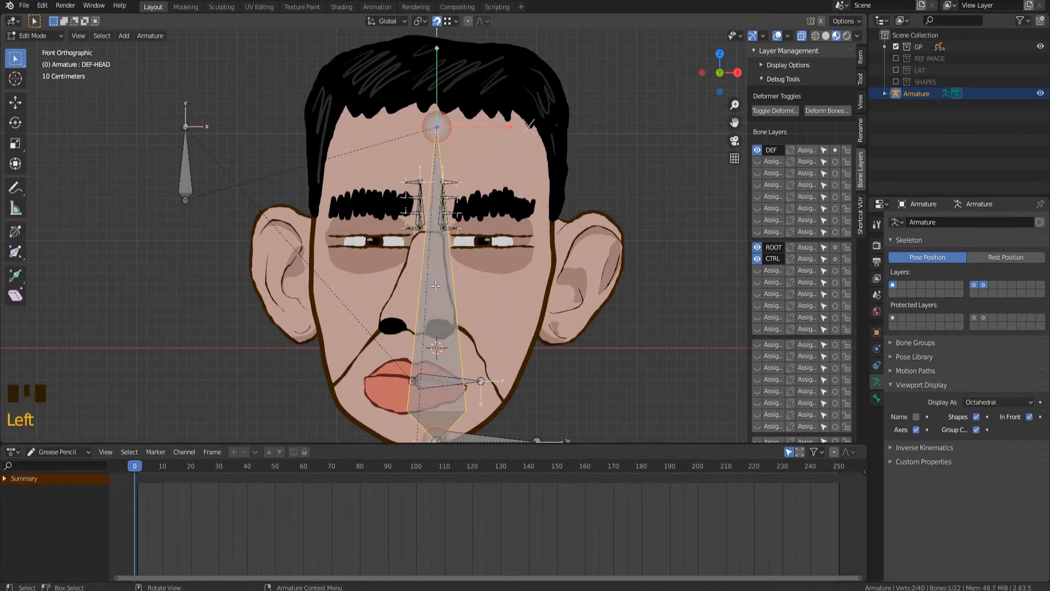
pyautogui.press('h')
# Duplicate the DEF-FACE bone and place the copy over the nose, about 2.37 m along X and -1.21 m along Z.
pyautogui.click(180, 173)
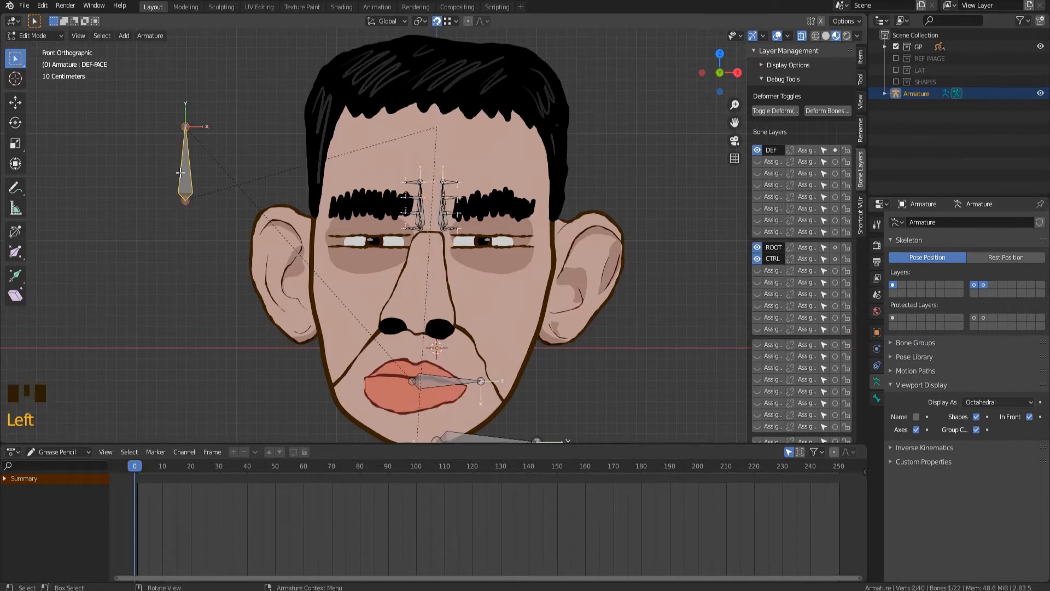
pyautogui.hotkey('shift', 'd')
pyautogui.click(416, 303)
pyautogui.scroll(3, 417, 303)
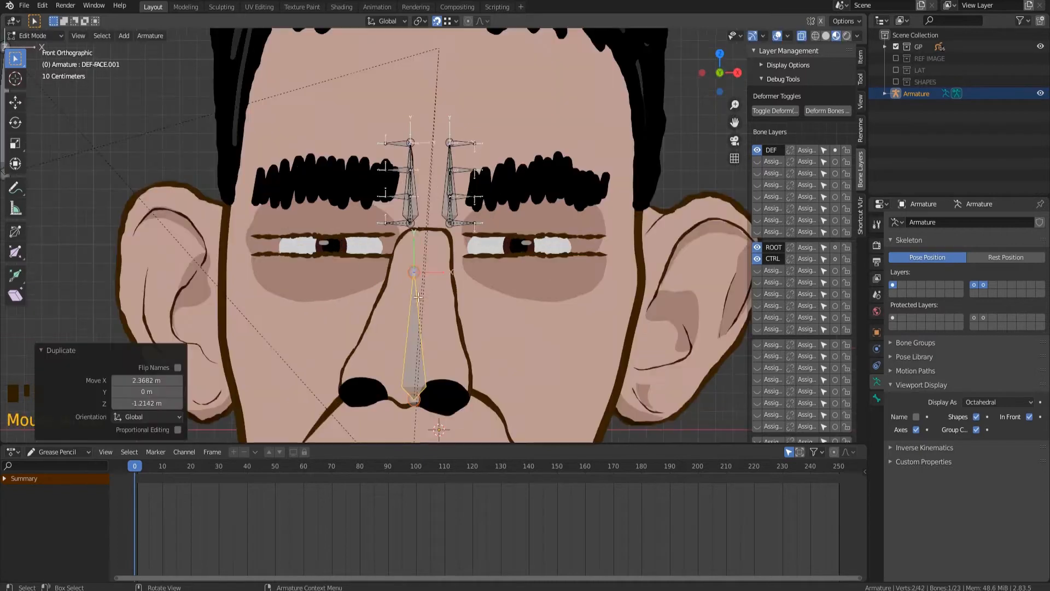
# Display the bone names and scale the copied nose bone to about 0.88.
pyautogui.click(916, 416)
pyautogui.press('s')
pyautogui.click(520, 399)
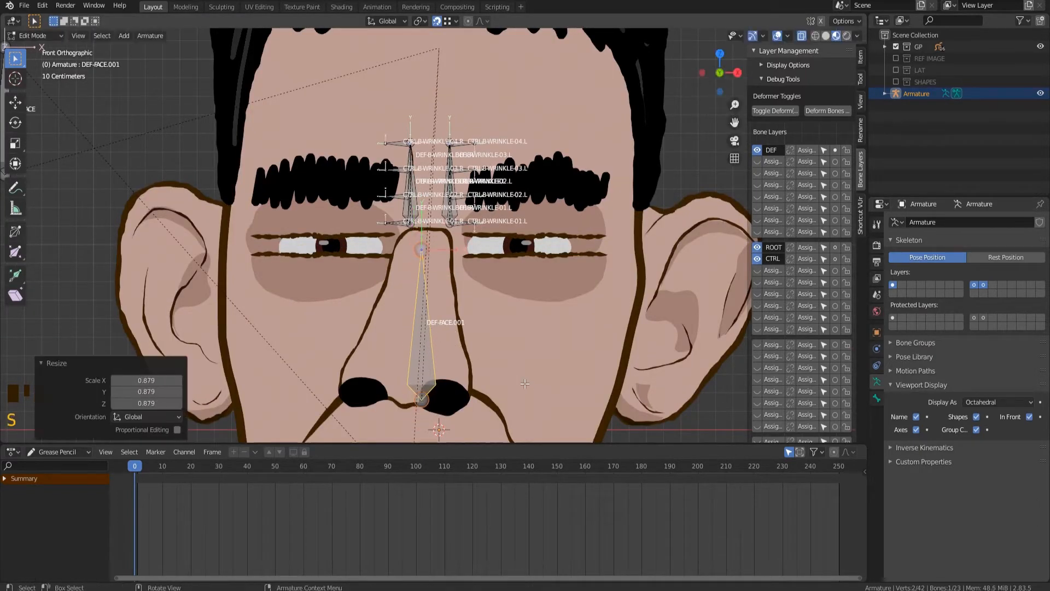
# Rotate the nose bone 90° around Y twice to point it downward, and shift it without snapping to fit along the nose.
pyautogui.write('ry90')
pyautogui.press('Return')
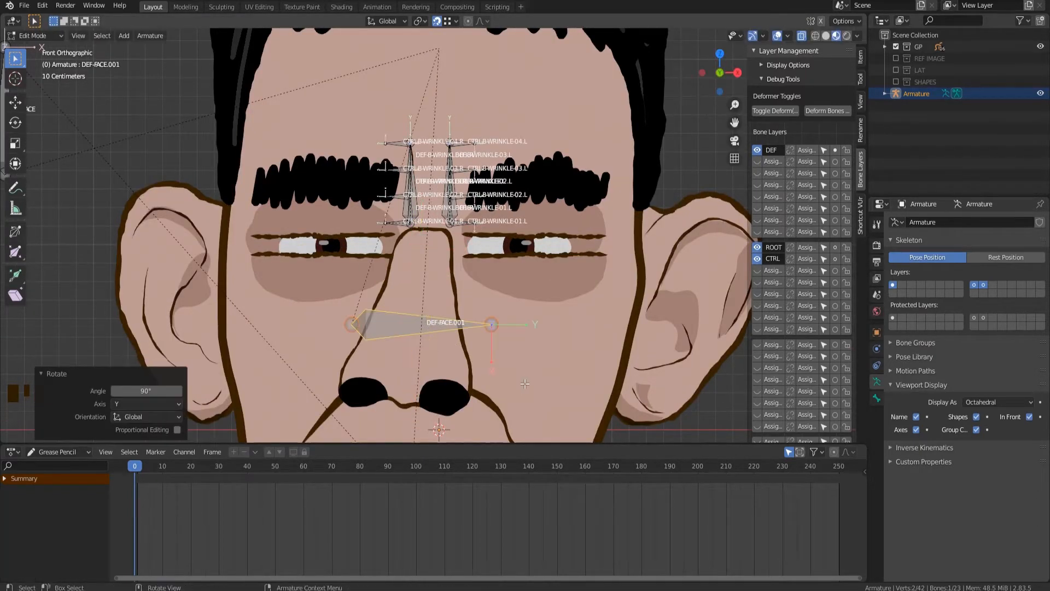
pyautogui.write('ry90')
pyautogui.press('Return')
pyautogui.click(437, 21)
pyautogui.press('g')
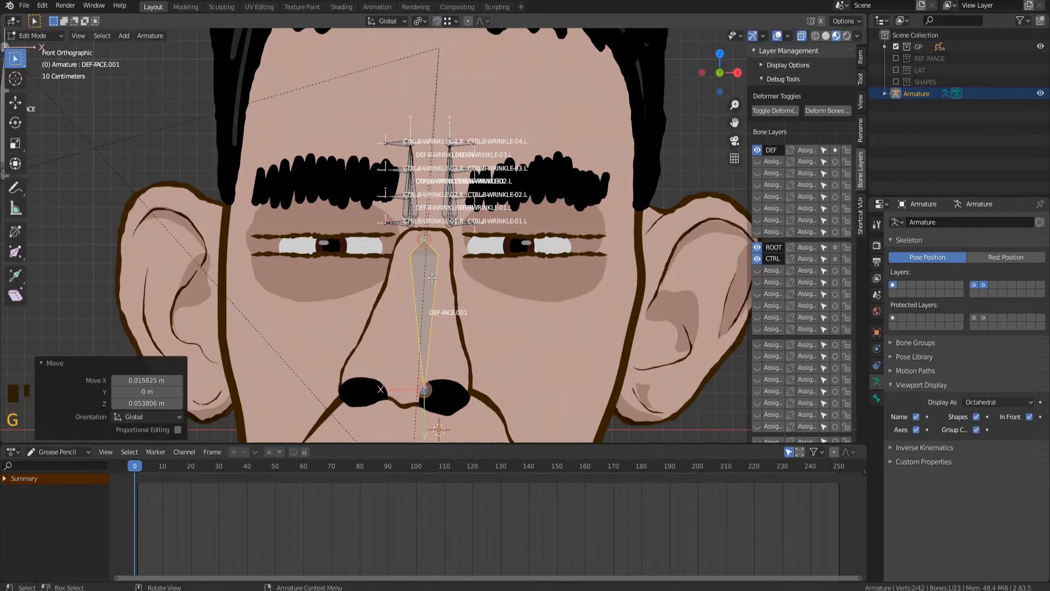
pyautogui.click(421, 320)
# In the right side view, move the nose bone about -0.16 m along Y, in front of the face.
pyautogui.press('KP_3')
pyautogui.keyDown('shift'); pyautogui.moveTo(174, 284); pyautogui.dragTo(174, 260, button='middle'); pyautogui.keyUp('shift')
pyautogui.click(437, 259)
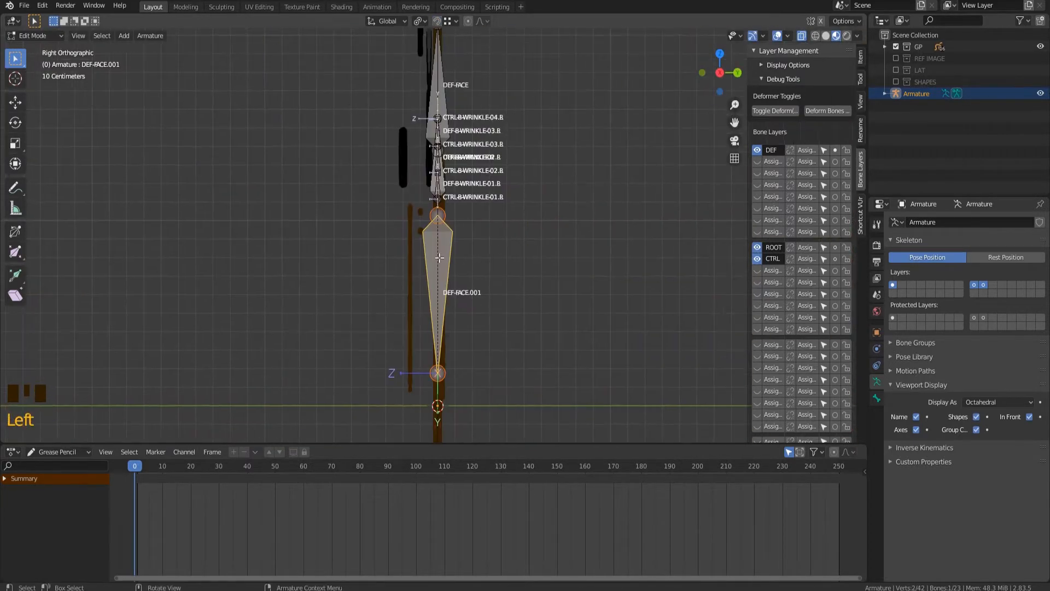
pyautogui.press('g')
pyautogui.rightClick(436, 258)
pyautogui.press('g')
pyautogui.click(413, 259)
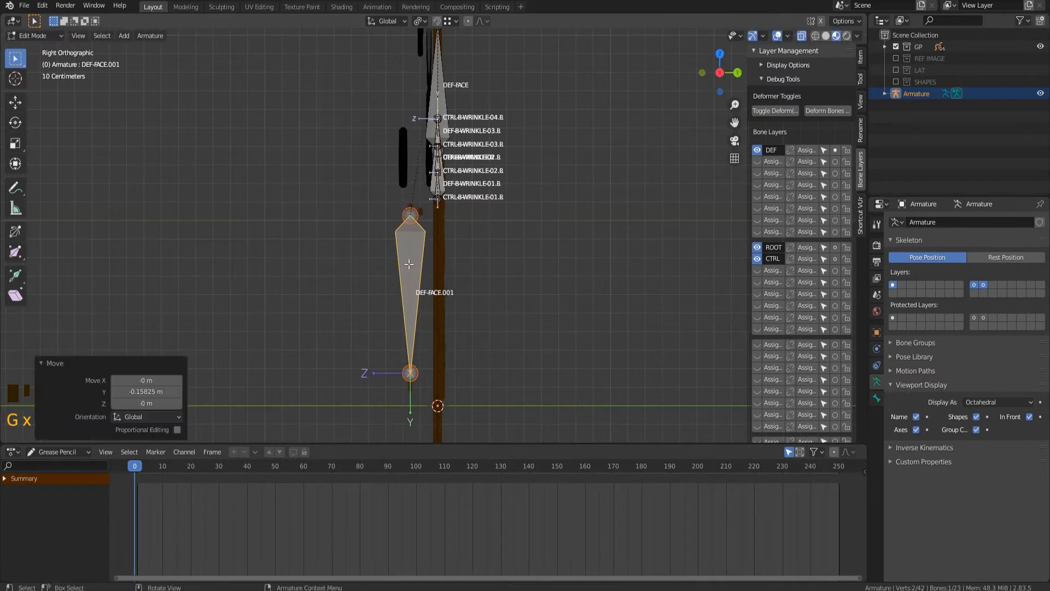
# Return to the front view and rename the nose bone as DEF-NOSE-01.
pyautogui.press('KP_1')
pyautogui.click(420, 267)
pyautogui.scroll(1, 421, 267)
pyautogui.click(420, 268)
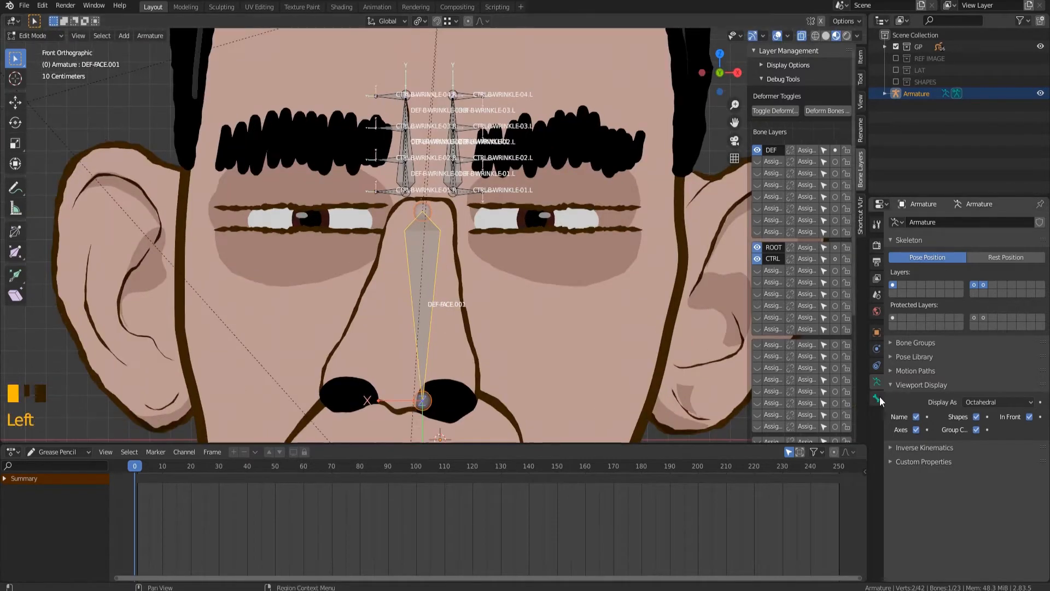
pyautogui.click(877, 398)
pyautogui.click(957, 221)
pyautogui.press('BackSpace')
pyautogui.press('BackSpace')
pyautogui.press('BackSpace')
pyautogui.press('BackSpace')
pyautogui.press('BackSpace')
pyautogui.press('BackSpace')
pyautogui.press('BackSpace')
pyautogui.press('BackSpace')
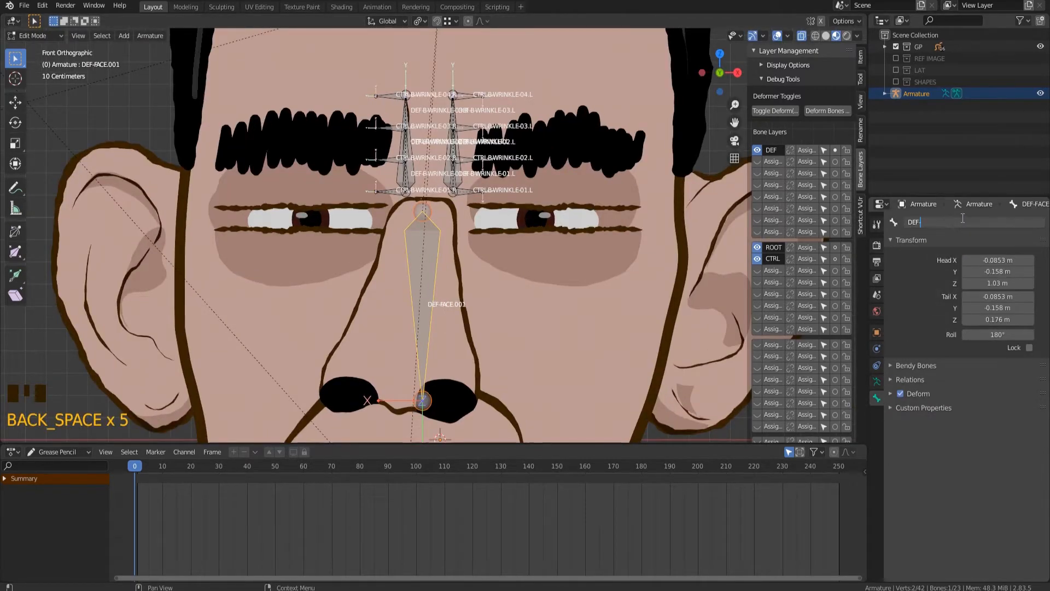
pyautogui.write('NOSE-01')
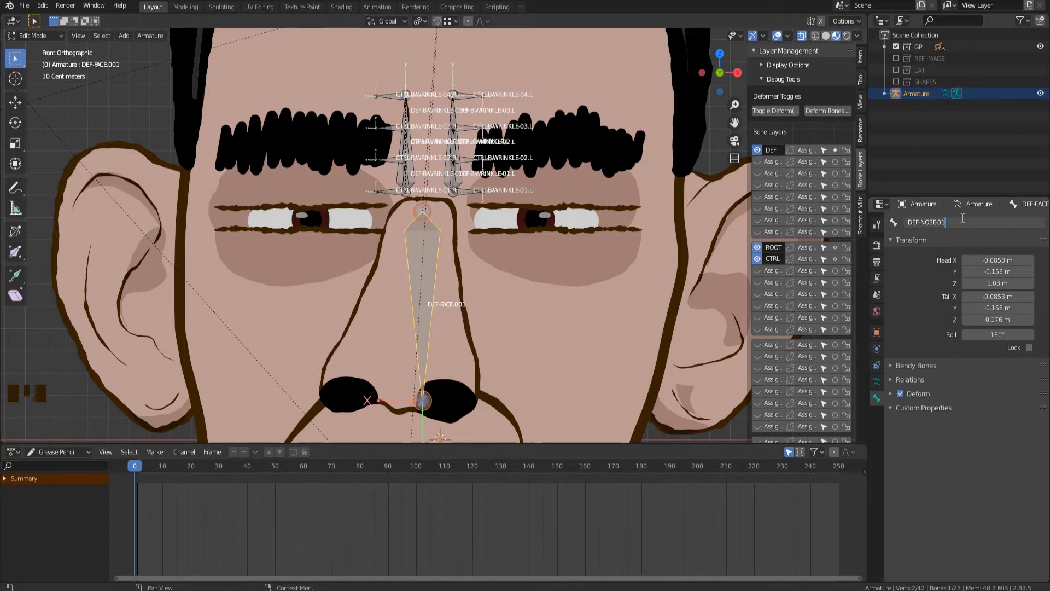
pyautogui.press('Return')
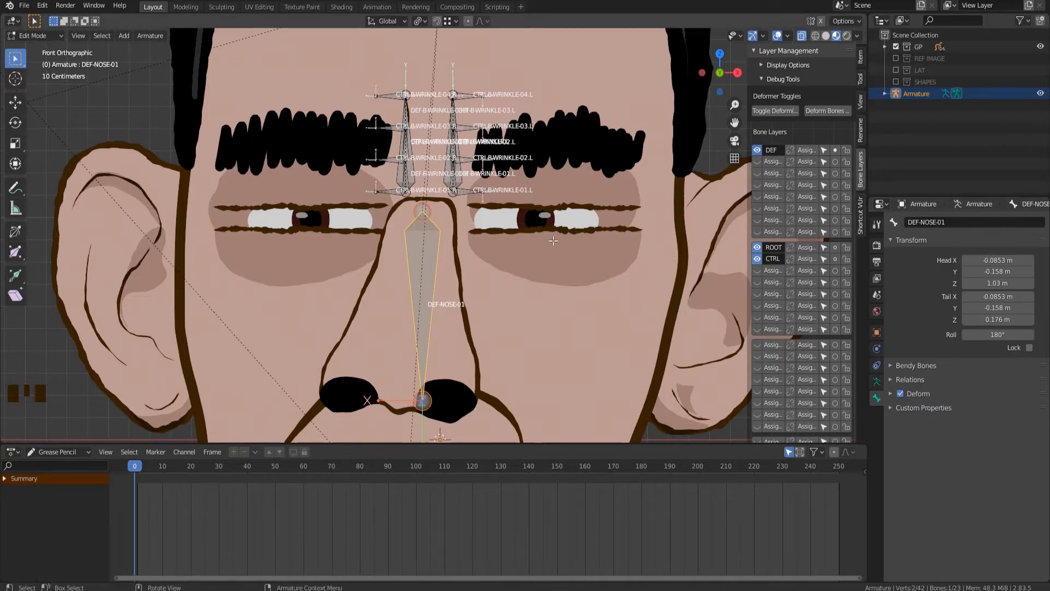
# Subdivide the DEF-NOSE-01 bone with one cut.
pyautogui.click(434, 254)
pyautogui.rightClick(434, 253)
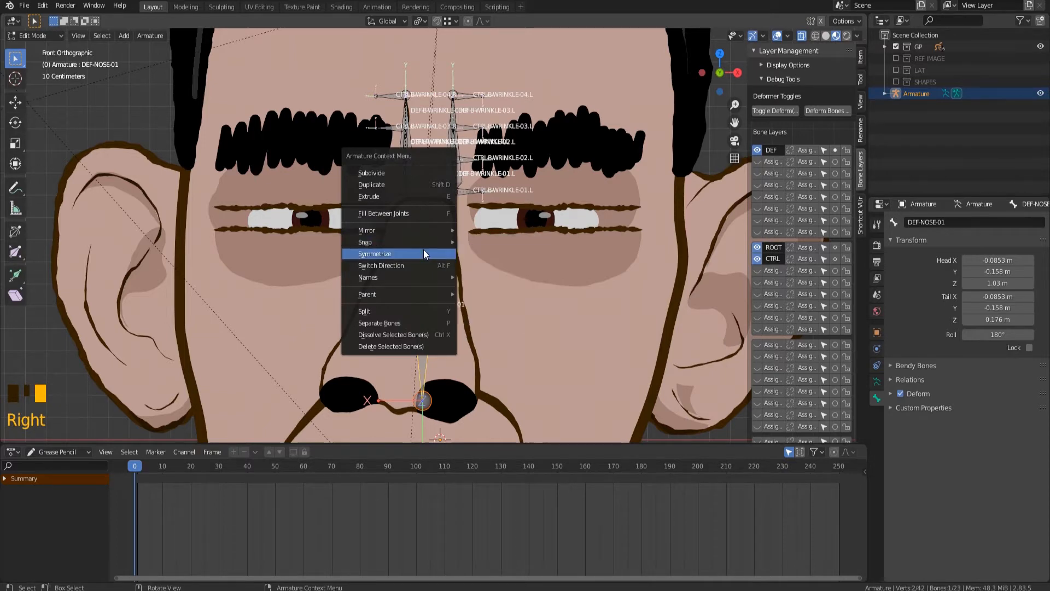
pyautogui.click(385, 173)
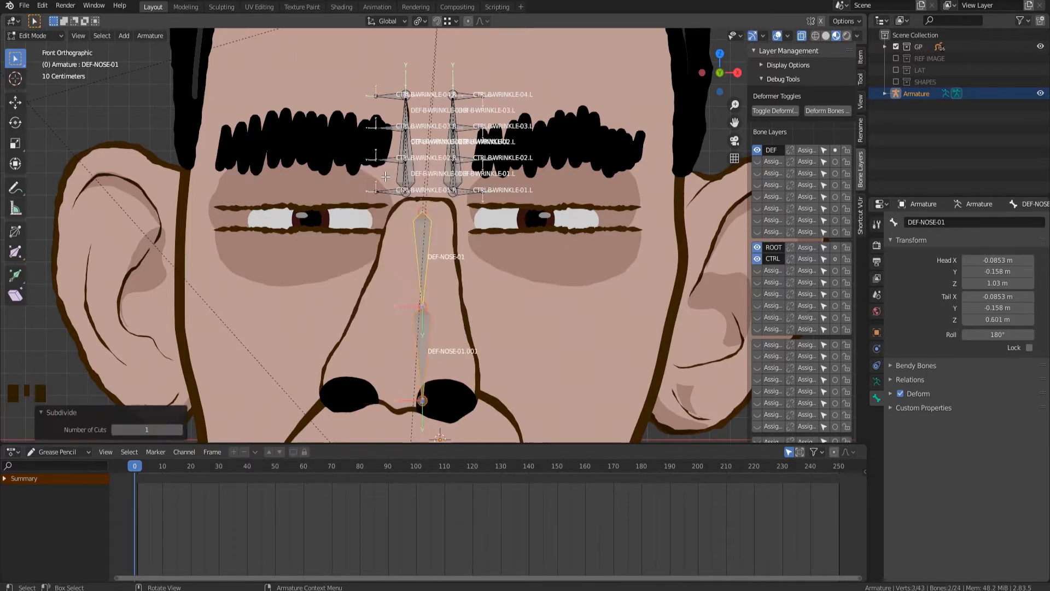
# Rename the lower half of the subdivided nose bone as DEF-NOSE-02.
pyautogui.click(423, 336)
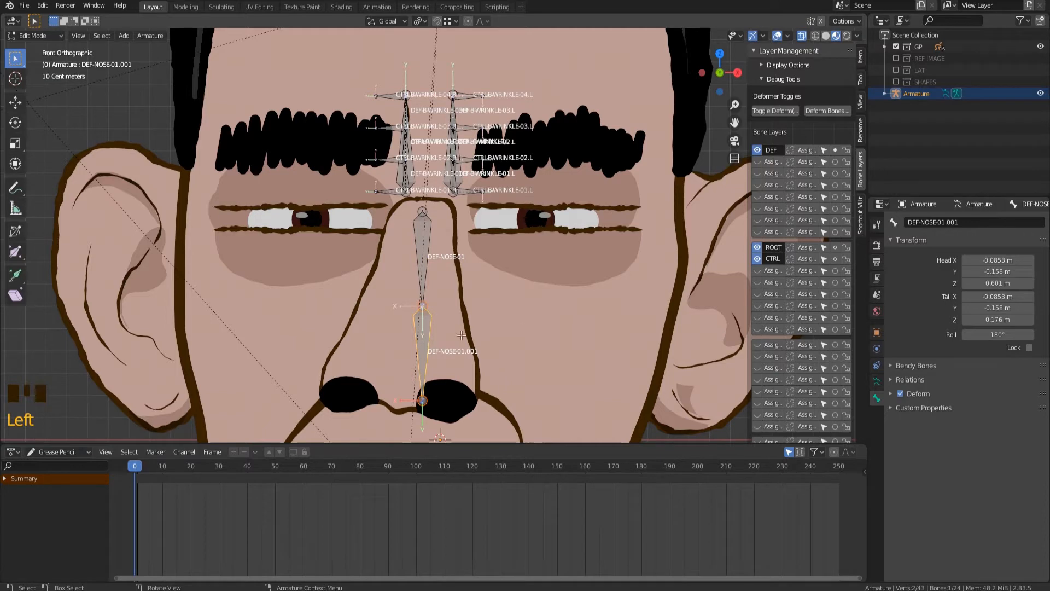
pyautogui.click(967, 224)
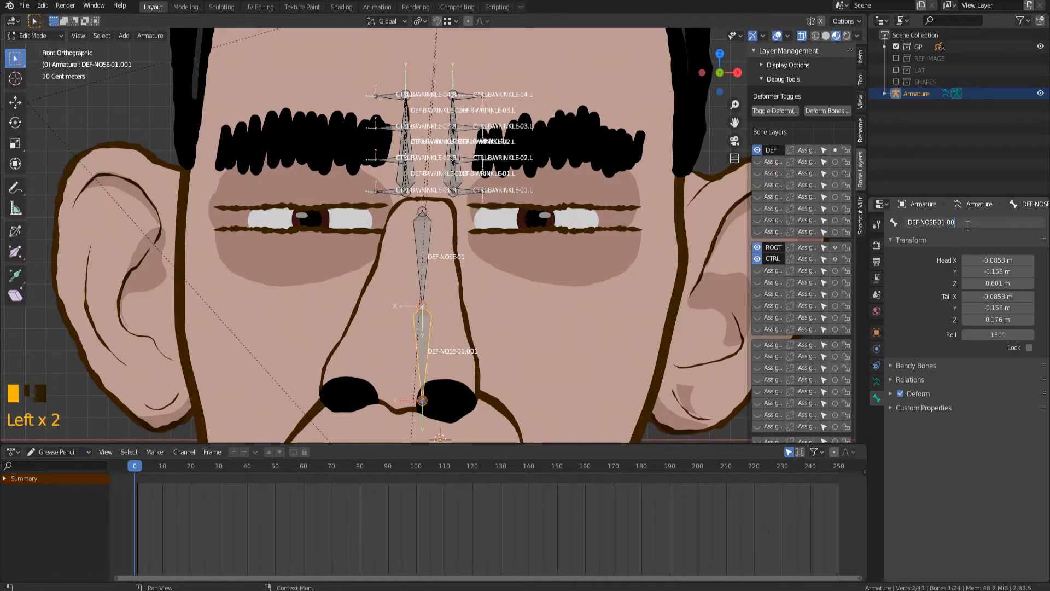
pyautogui.press('BackSpace')
pyautogui.press('BackSpace')
pyautogui.press('Return')
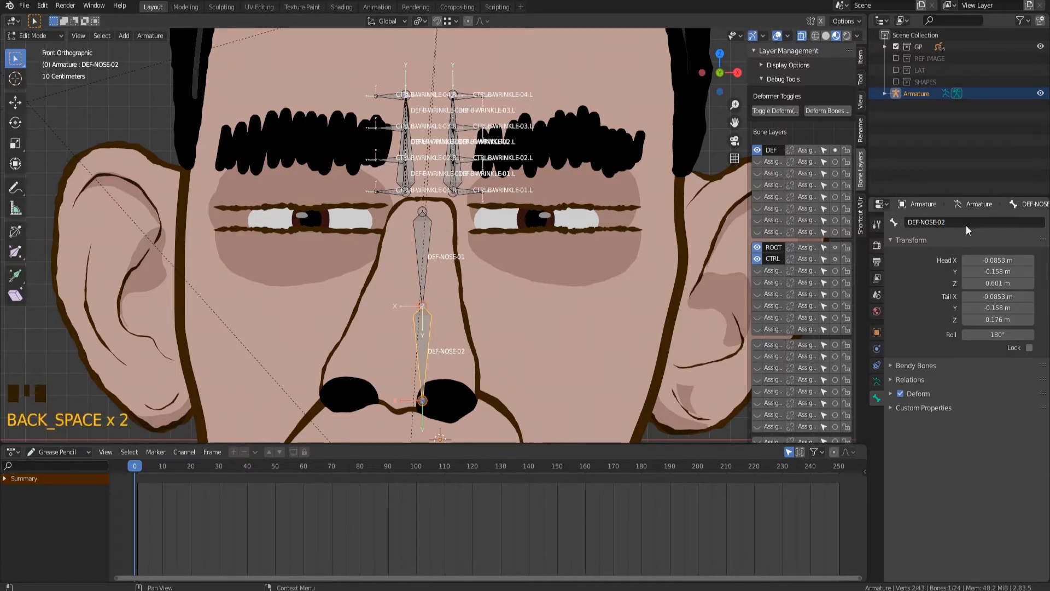
pyautogui.keyDown('shift'); pyautogui.moveTo(419, 224); pyautogui.dragTo(414, 154, button='middle'); pyautogui.keyUp('shift')
pyautogui.click(414, 154)
pyautogui.click(422, 299)
pyautogui.press('g')
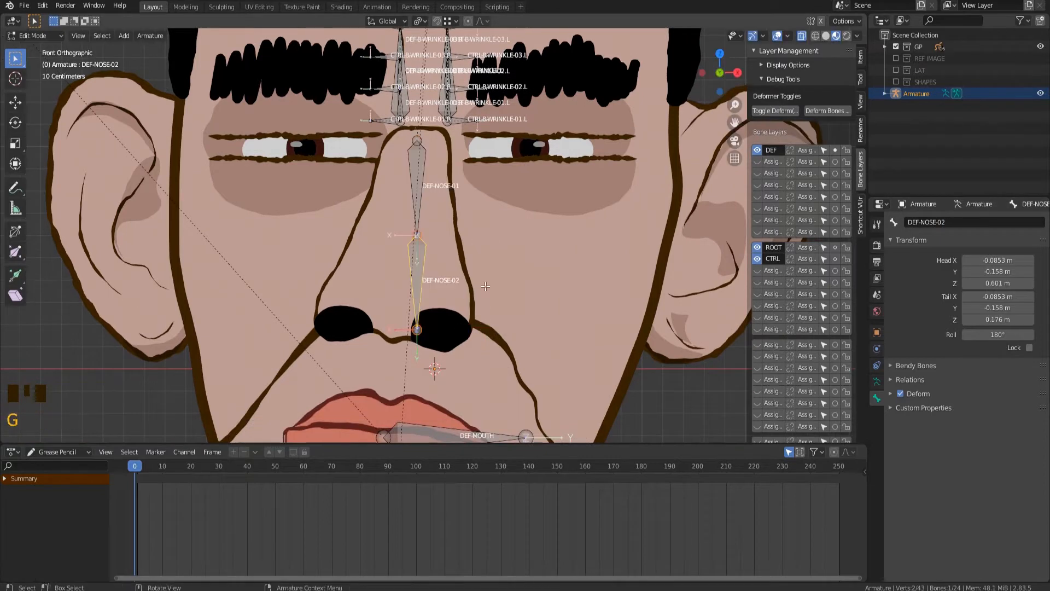
pyautogui.rightClick(422, 296)
pyautogui.click(420, 189)
pyautogui.press('g')
pyautogui.rightClick(459, 192)
# Clear the parent of the DEF-NOSE-01 bone.
pyautogui.click(416, 163)
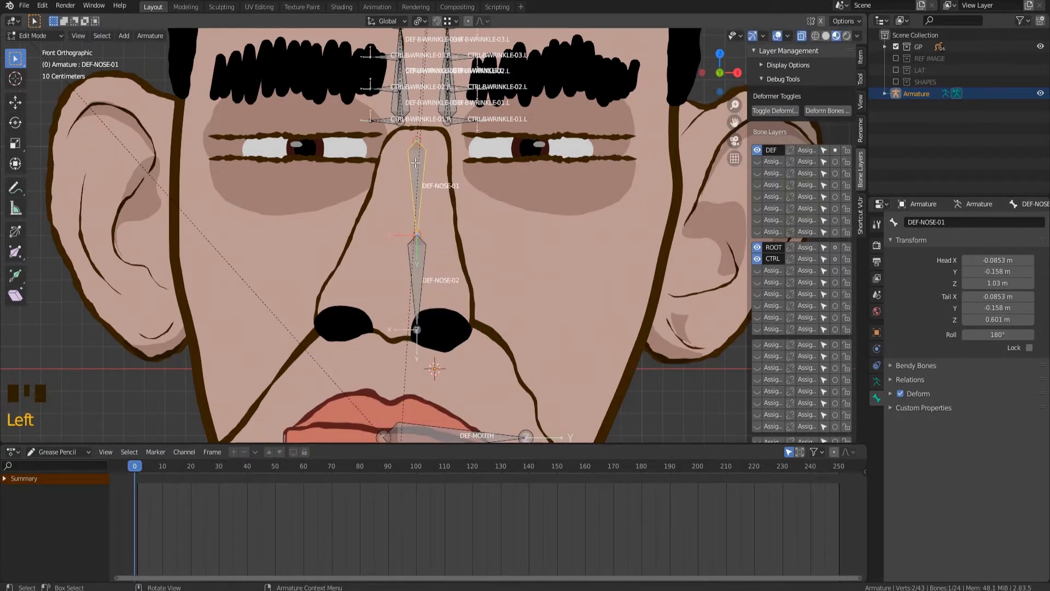
pyautogui.hotkey('alt', 'p')
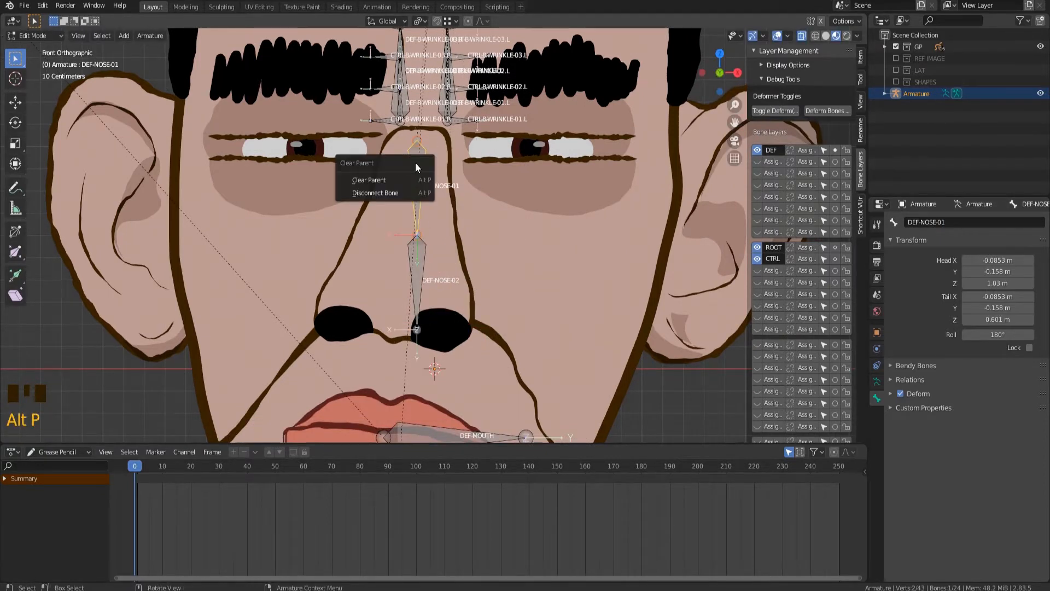
pyautogui.click(387, 178)
# Duplicate DEF-NOSE-02 about -0.28 m along X, above the character's right nostril, and clear the copy's parent.
pyautogui.click(437, 286)
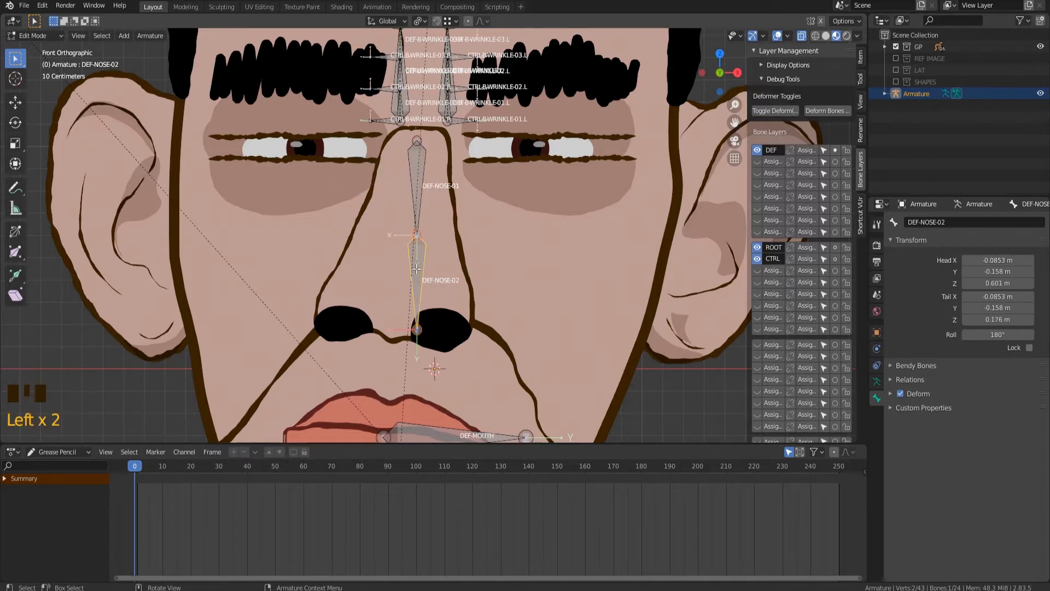
pyautogui.scroll(2, 437, 286)
pyautogui.keyDown('shift'); pyautogui.moveTo(437, 286); pyautogui.dragTo(470, 189, button='middle'); pyautogui.keyUp('shift')
pyautogui.click(470, 188)
pyautogui.hotkey('shift', 'd')
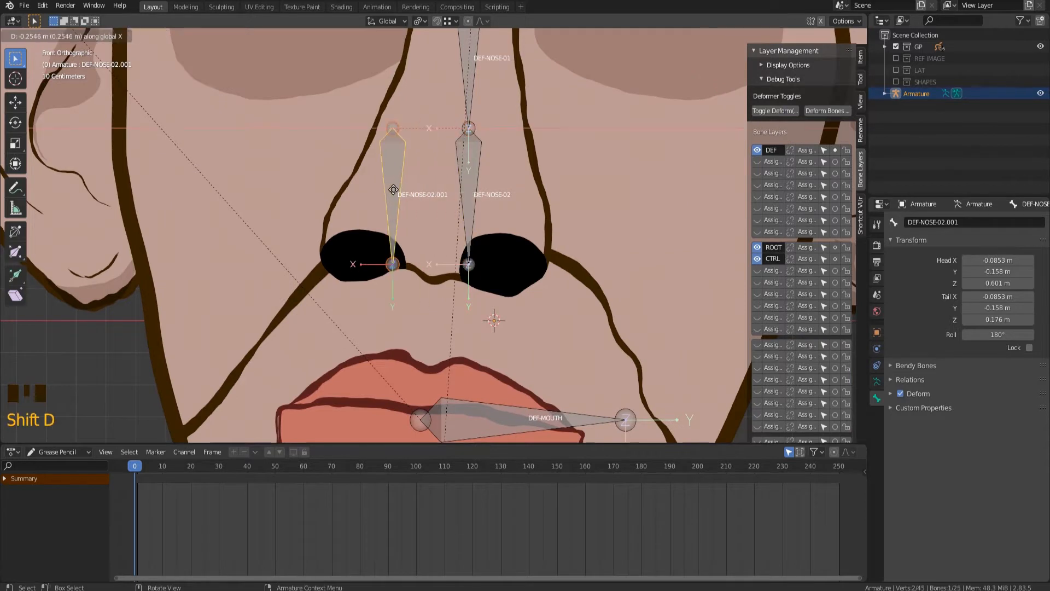
pyautogui.click(385, 189)
pyautogui.hotkey('alt', 'p')
pyautogui.click(375, 176)
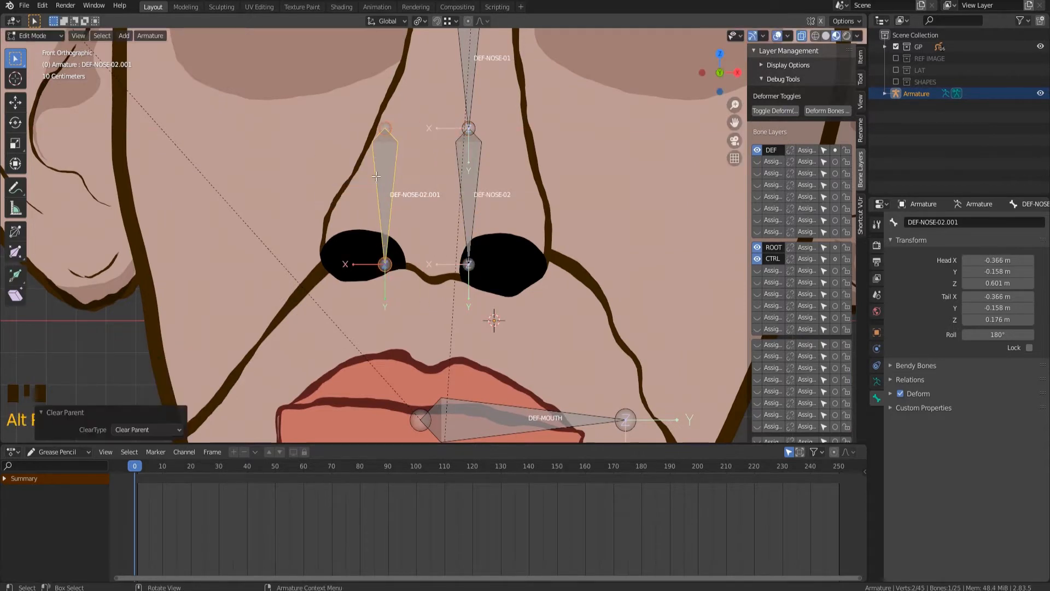
# Rotate the copied nostril bone by 90° so it points outward from the nose.
pyautogui.press('Left')
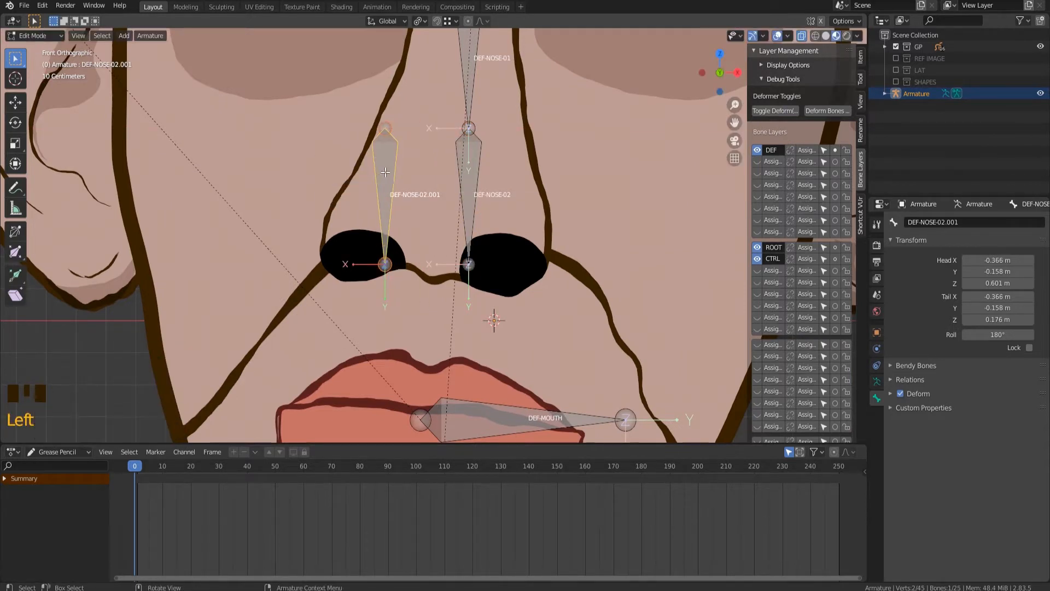
pyautogui.write('r')
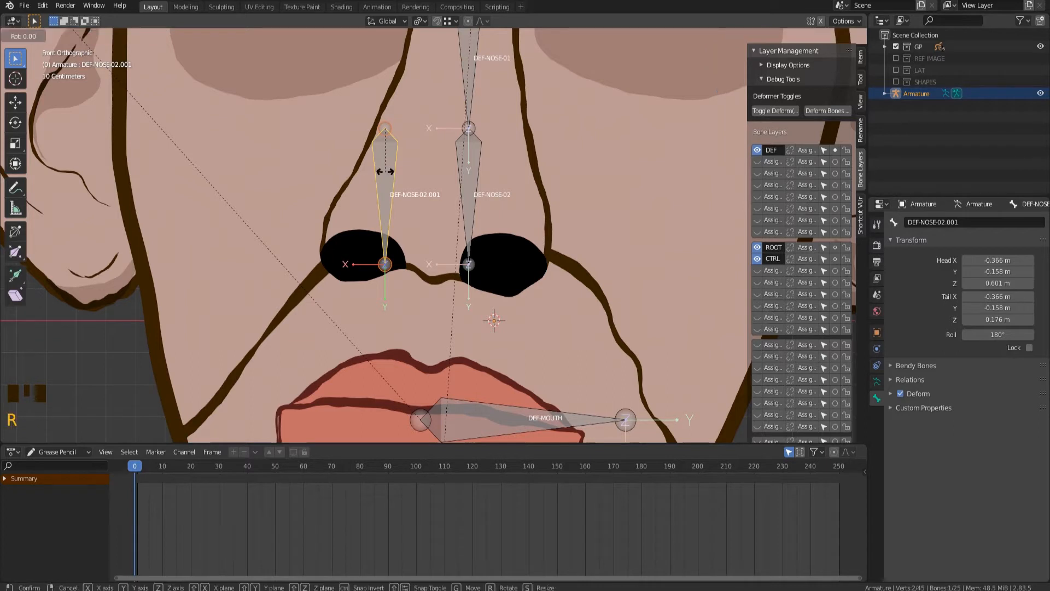
pyautogui.write('90')
pyautogui.press('Return')
# Move the copied bone just above the character's right nostril and scale it down to about 0.26 m long.
pyautogui.click(363, 135)
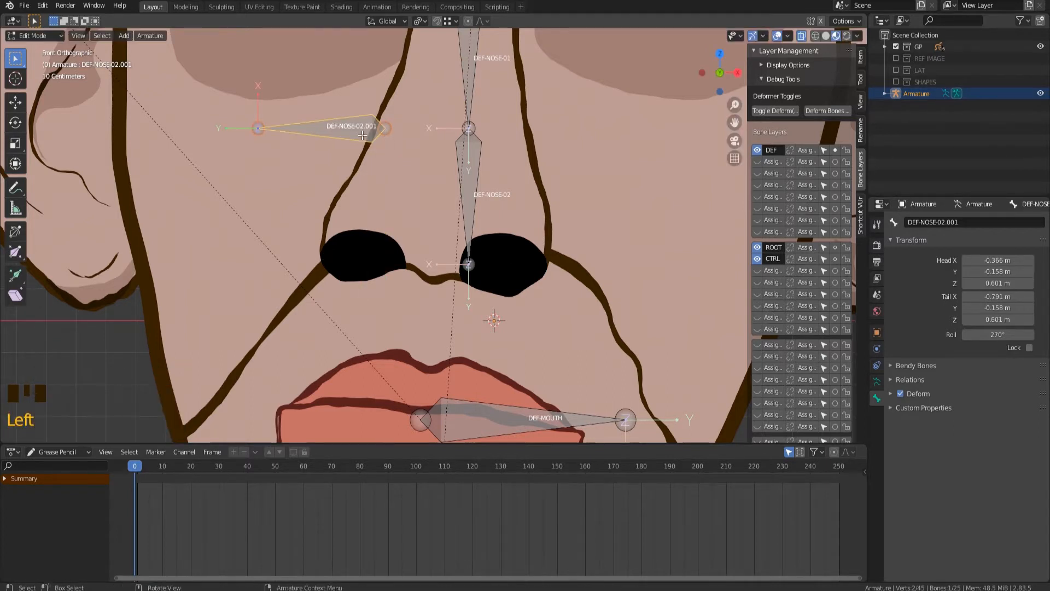
pyautogui.press('g')
pyautogui.click(345, 223)
pyautogui.press('s')
pyautogui.click(346, 221)
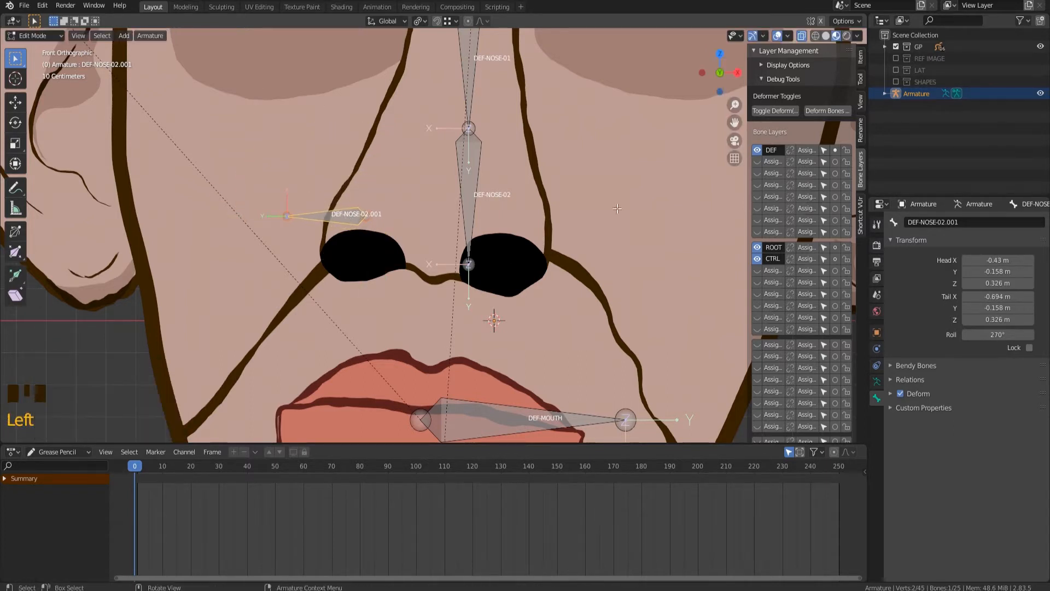
# Rename the small bone above the nostril as DEF-NOSTRIL.R.
pyautogui.doubleClick(977, 222)
pyautogui.press('BackSpace')
pyautogui.press('BackSpace')
pyautogui.press('BackSpace')
pyautogui.press('BackSpace')
pyautogui.press('BackSpace')
pyautogui.press('BackSpace')
pyautogui.press('BackSpace')
pyautogui.press('BackSpace')
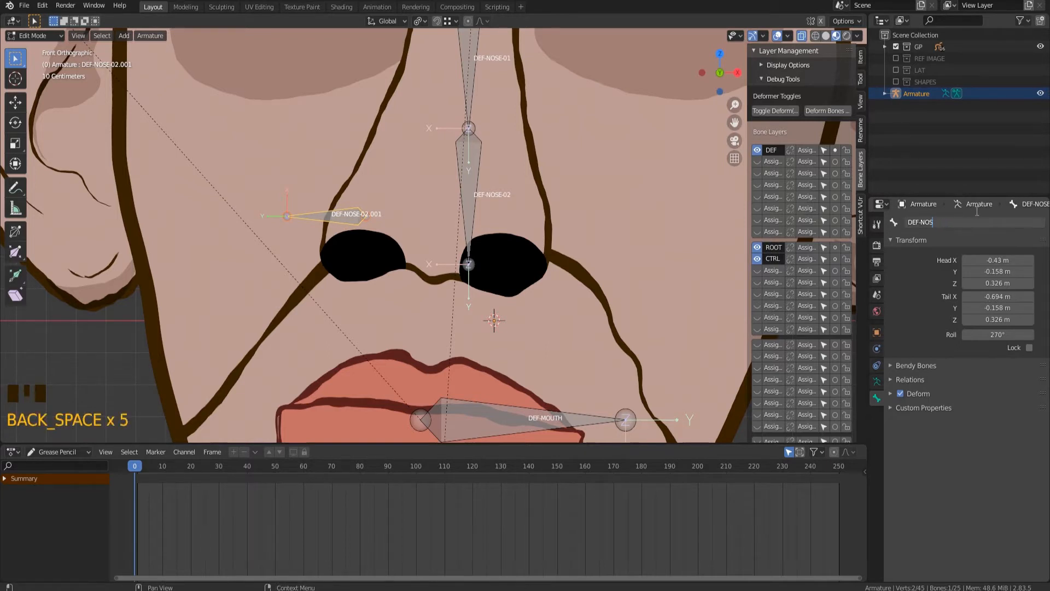
pyautogui.write('TRIL')
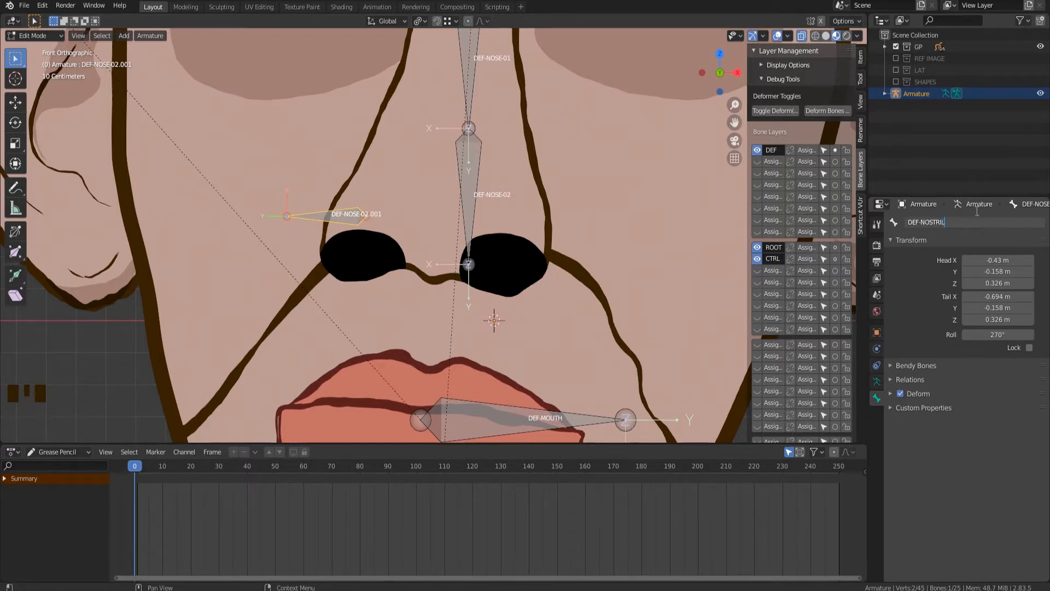
pyautogui.write('.R')
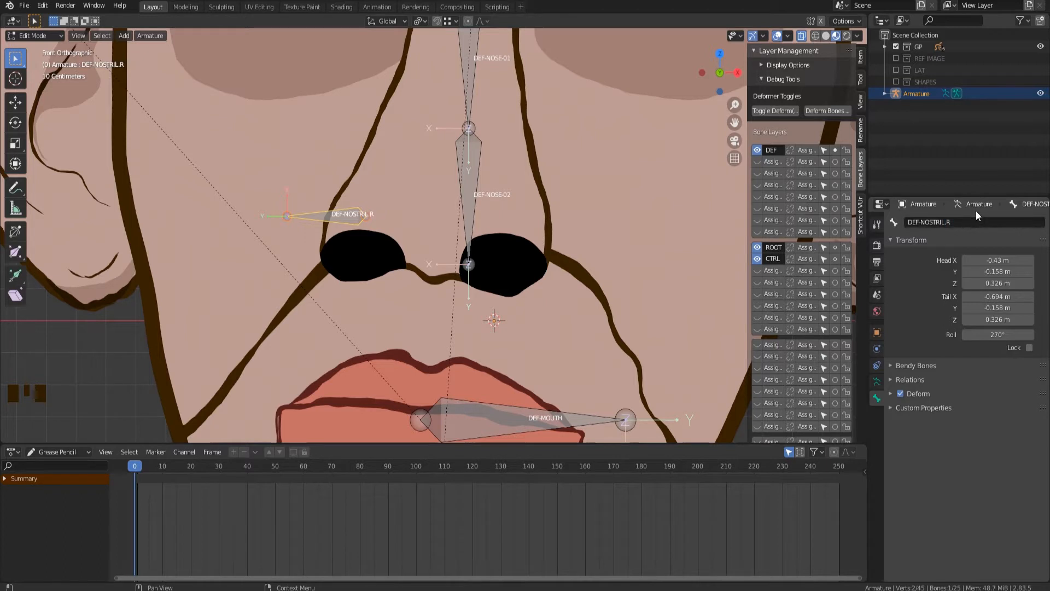
pyautogui.press('Return')
# Symmetrize DEF-NOSTRIL.R to the other side and move the mirrored bone about -0.38 m along X, above the character's left nostril.
pyautogui.rightClick(352, 217)
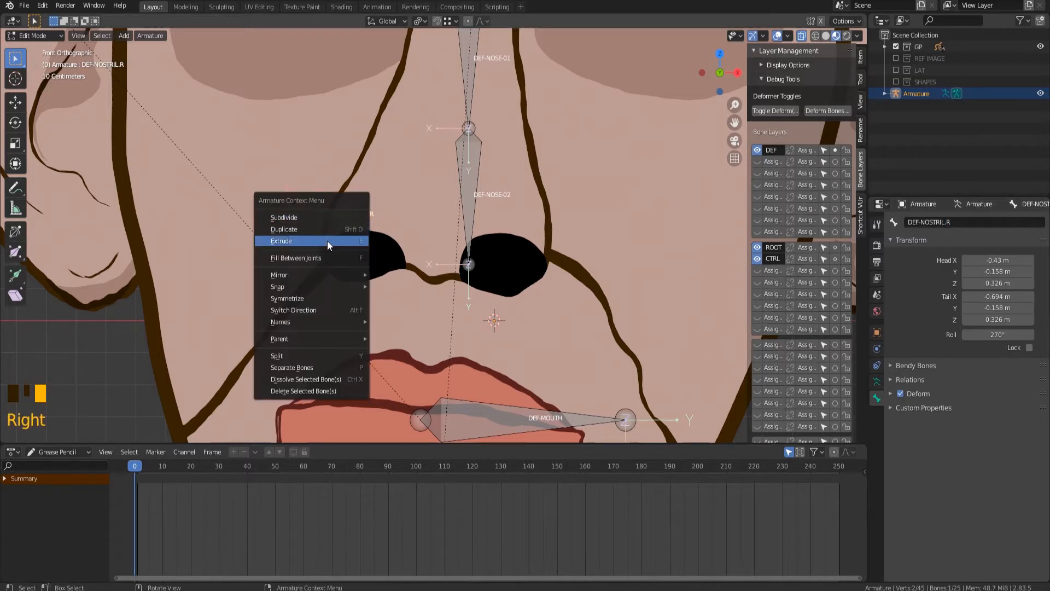
pyautogui.click(322, 299)
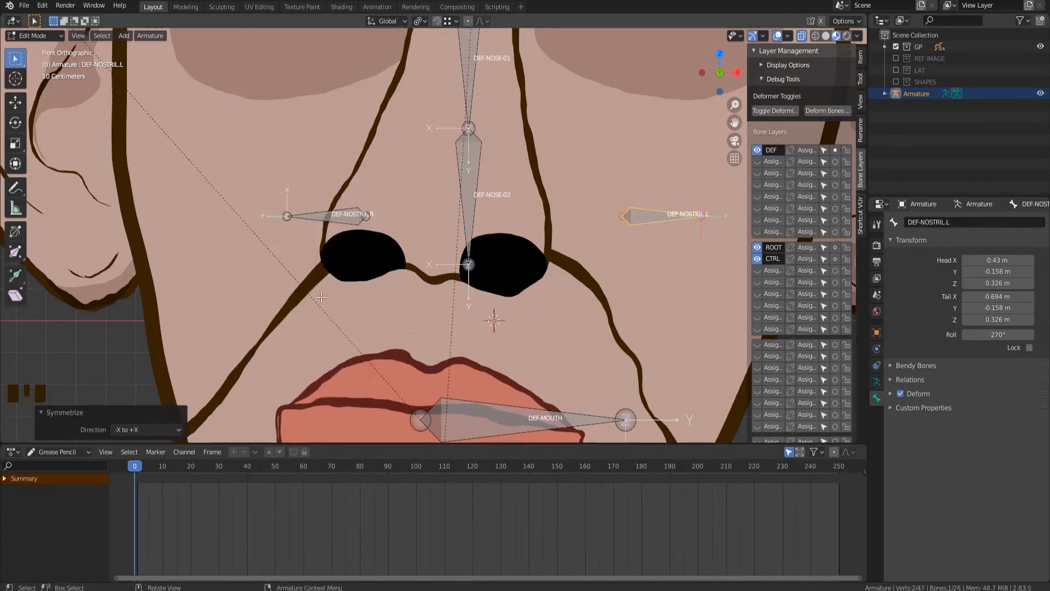
pyautogui.click(654, 217)
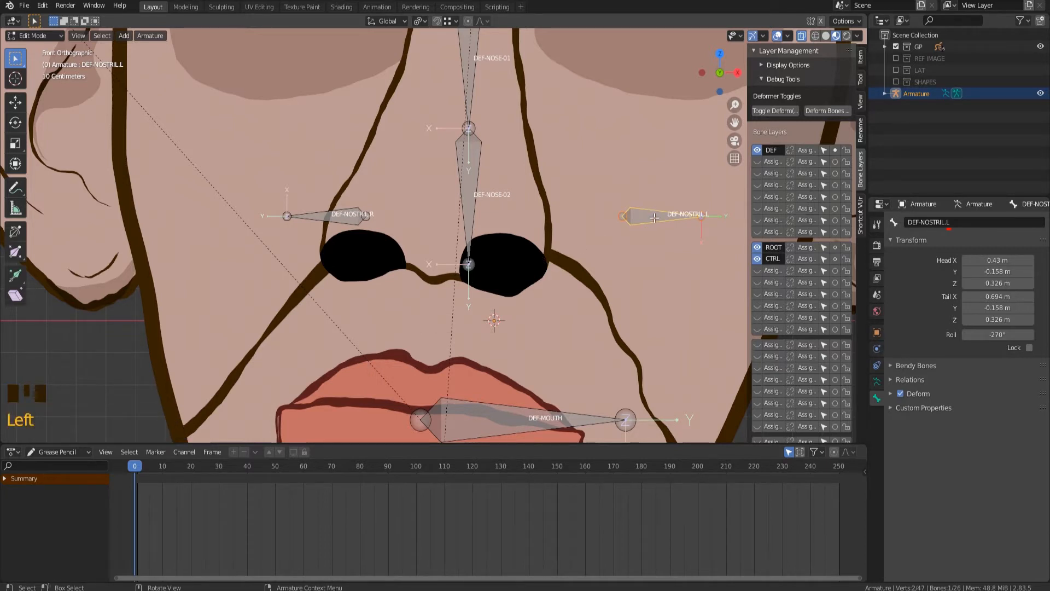
pyautogui.press('g')
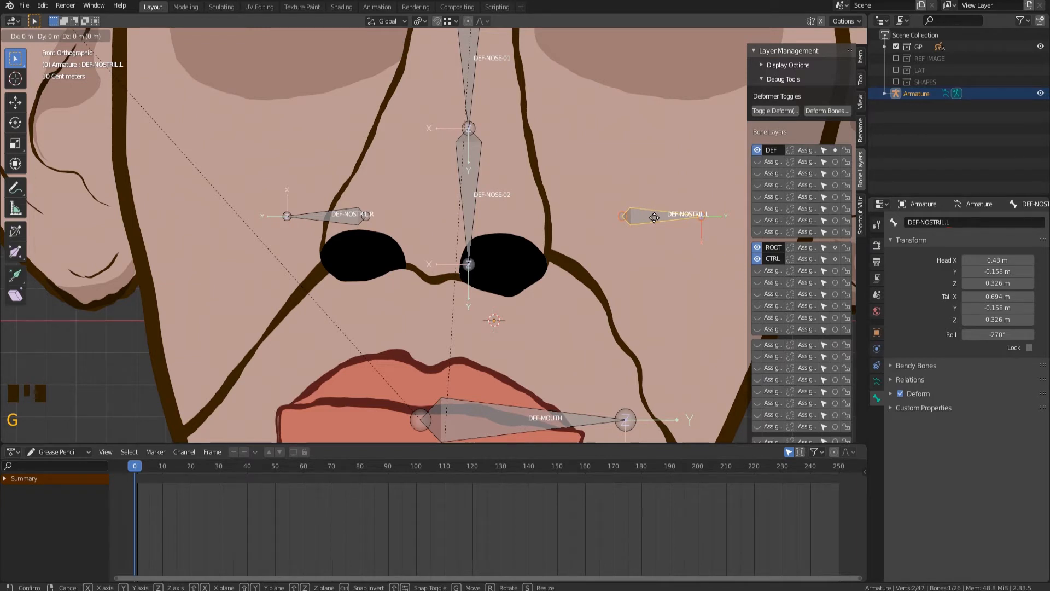
pyautogui.press('x')
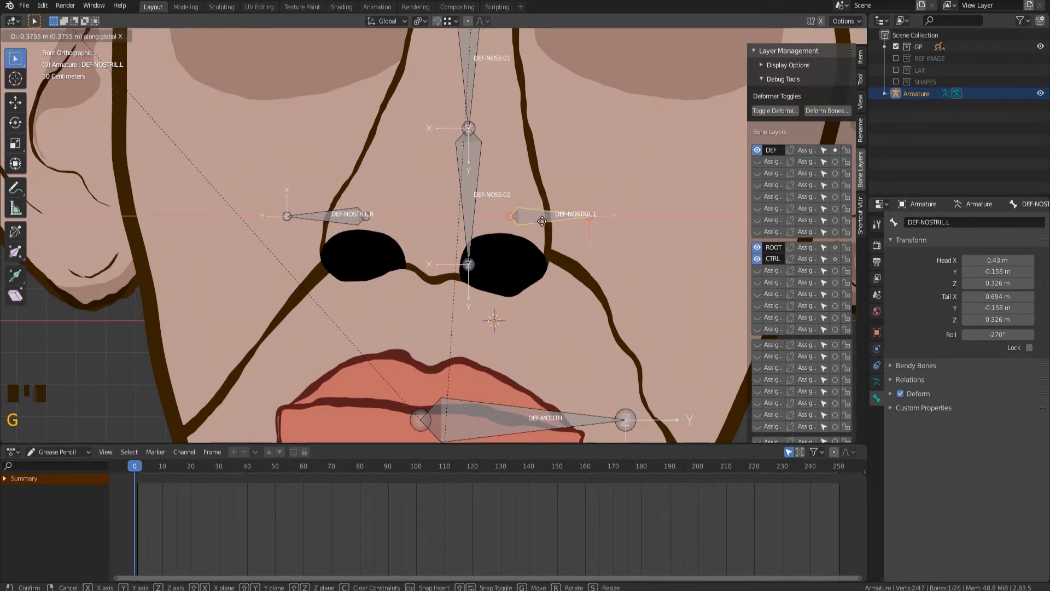
pyautogui.rightClick(542, 221)
# Duplicate both nostril bones and place the copies about 0.12 m below the originals.
pyautogui.click(333, 219)
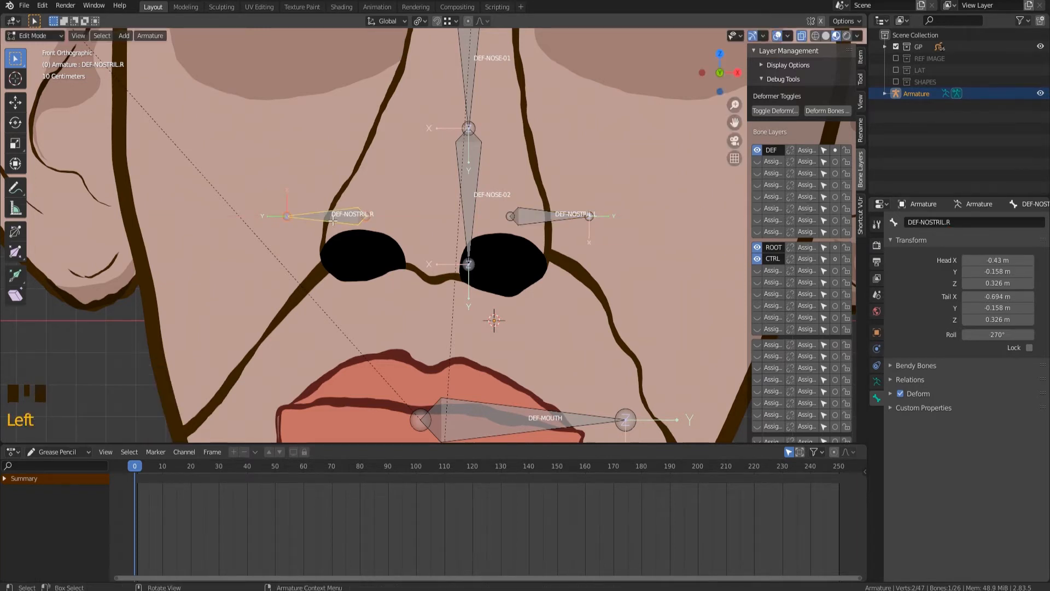
pyautogui.keyDown('shift'); pyautogui.click(525, 217); pyautogui.keyUp('shift')
pyautogui.hotkey('shift', 'd')
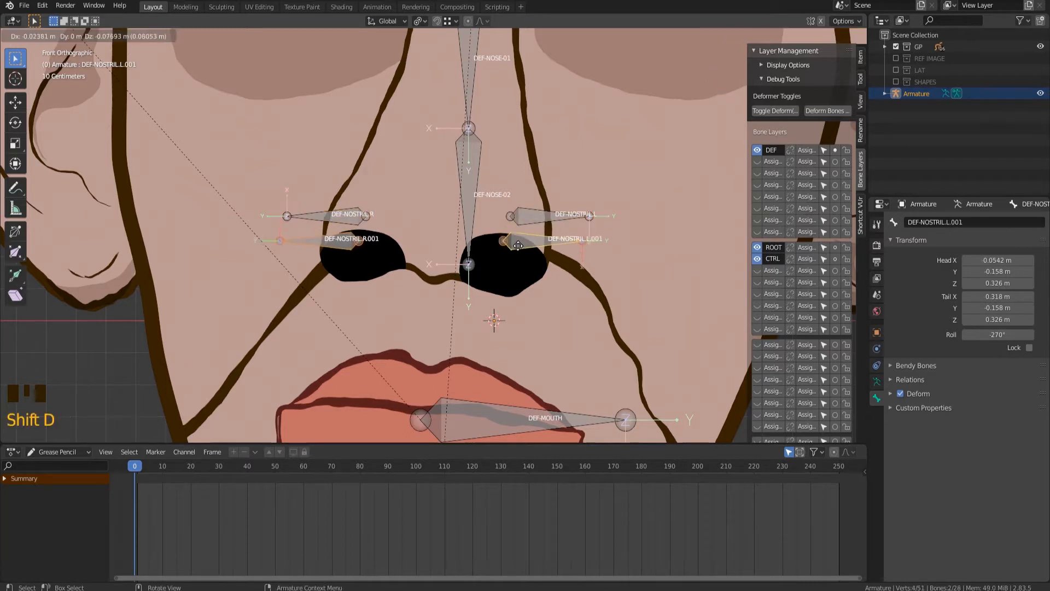
pyautogui.click(472, 262)
# Adjust the two copied bones individually so each one starts inside its own nostril.
pyautogui.click(339, 253)
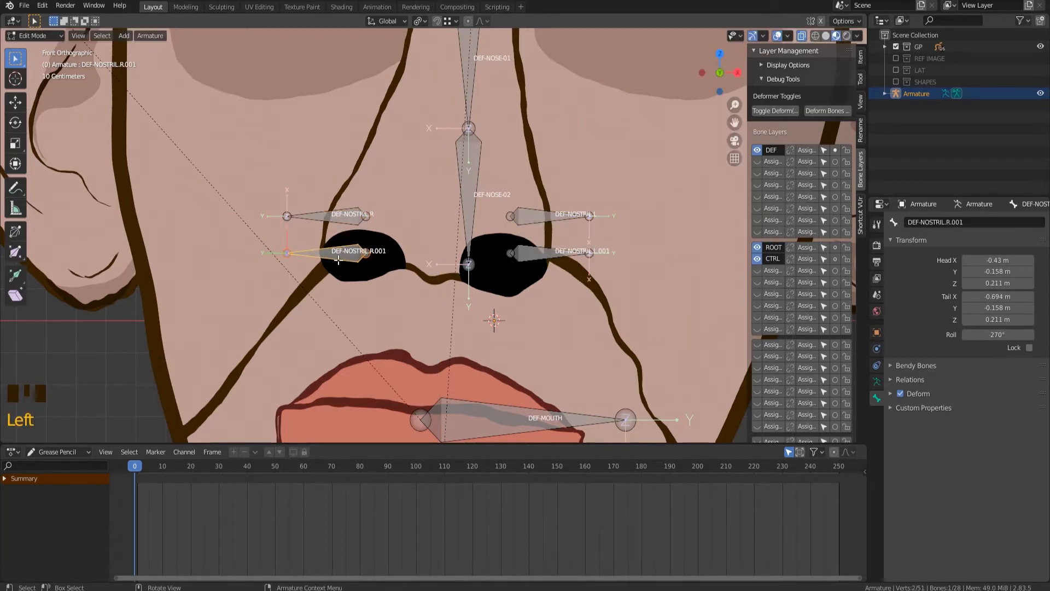
pyautogui.scroll(2, 434, 231)
pyautogui.press('g')
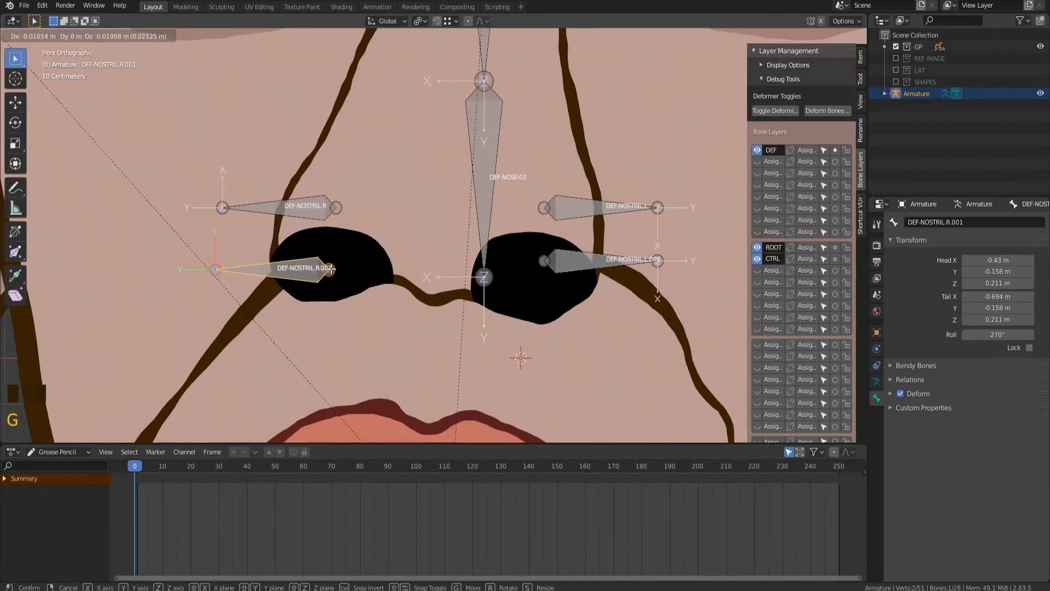
pyautogui.click(330, 269)
pyautogui.click(562, 261)
pyautogui.press('g')
pyautogui.click(557, 281)
pyautogui.click(295, 272)
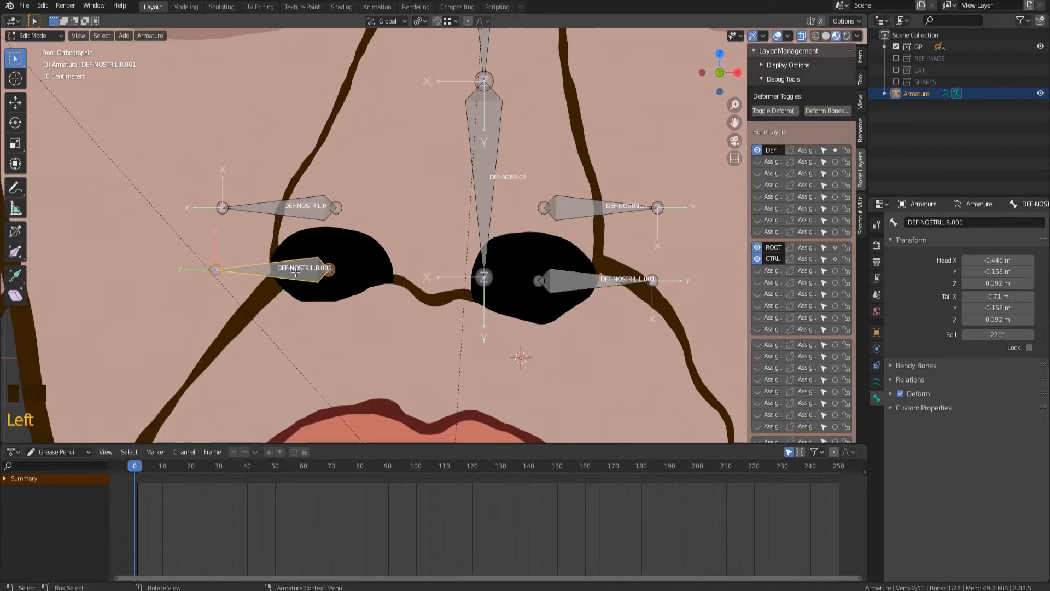
# Rename the upper bone above the character's right nostril as CTRL-NOSTRIL.R.
pyautogui.click(306, 207)
pyautogui.doubleClick(902, 221)
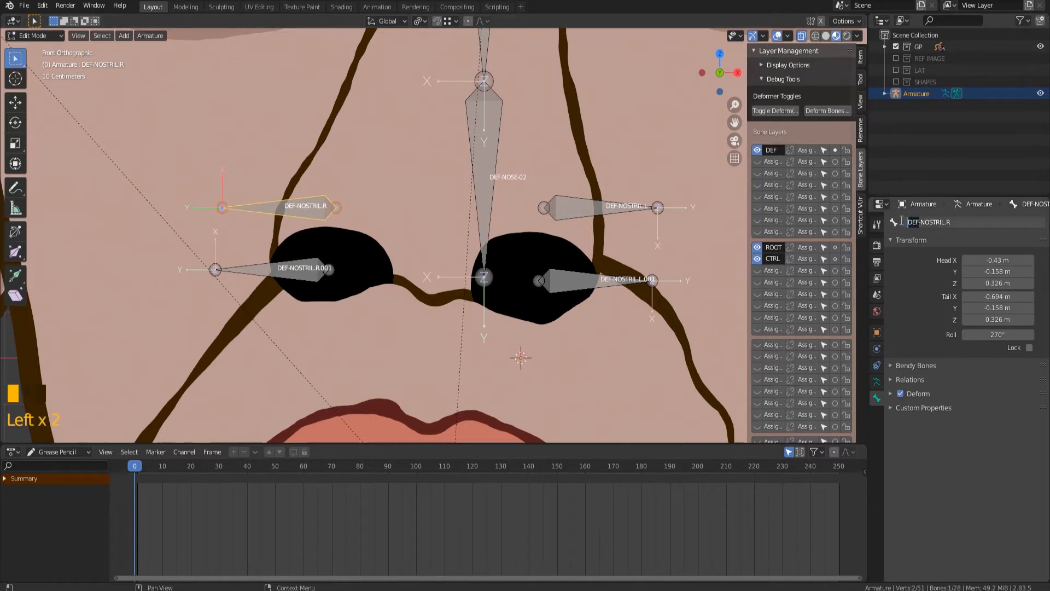
pyautogui.write('CTRL')
pyautogui.press('Return')
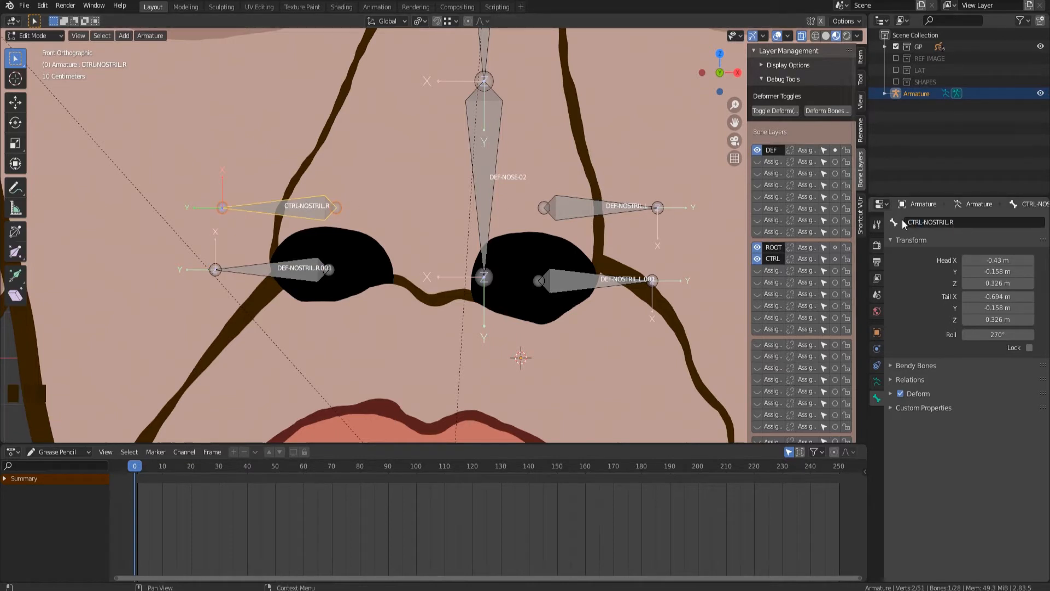
# Rename the upper bone above the character's left nostril as CTRL-NOSTRIL.L.
pyautogui.click(596, 210)
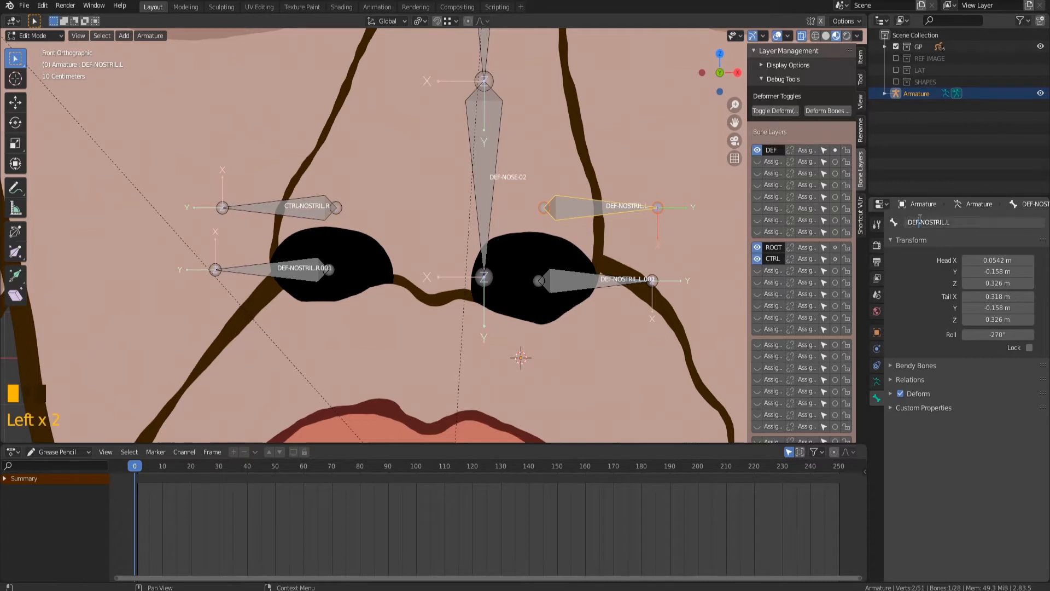
pyautogui.press('BackSpace')
pyautogui.press('BackSpace')
pyautogui.press('BackSpace')
pyautogui.write('CTRL')
pyautogui.press('Return')
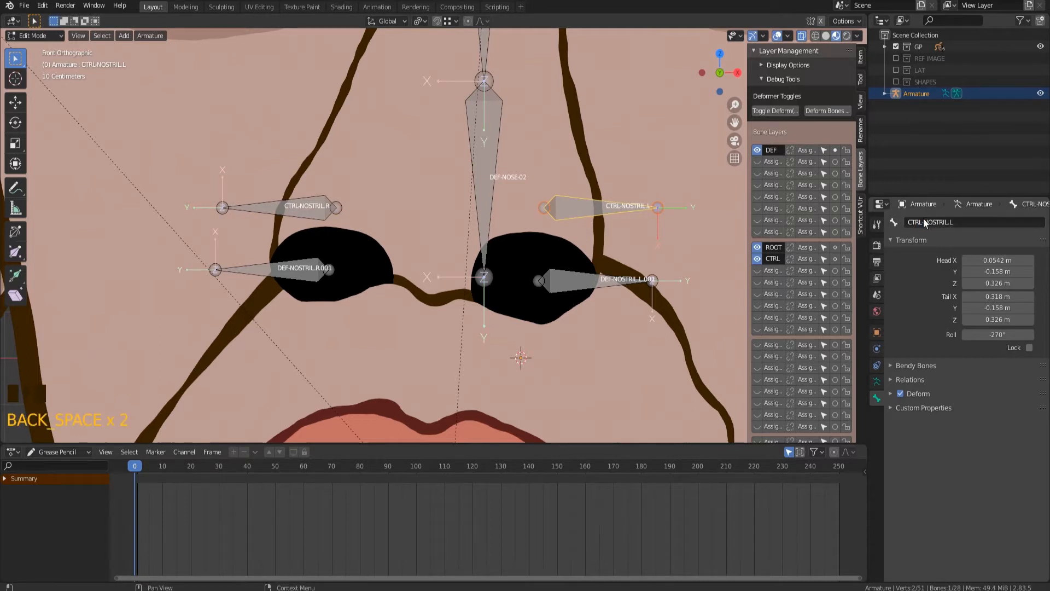
# Rename the lower bone in the character's left nostril as DEF-NOSTRIL.L.
pyautogui.click(559, 283)
pyautogui.click(978, 219)
pyautogui.click(978, 220)
pyautogui.press('BackSpace')
pyautogui.press('BackSpace')
pyautogui.press('BackSpace')
pyautogui.press('Return')
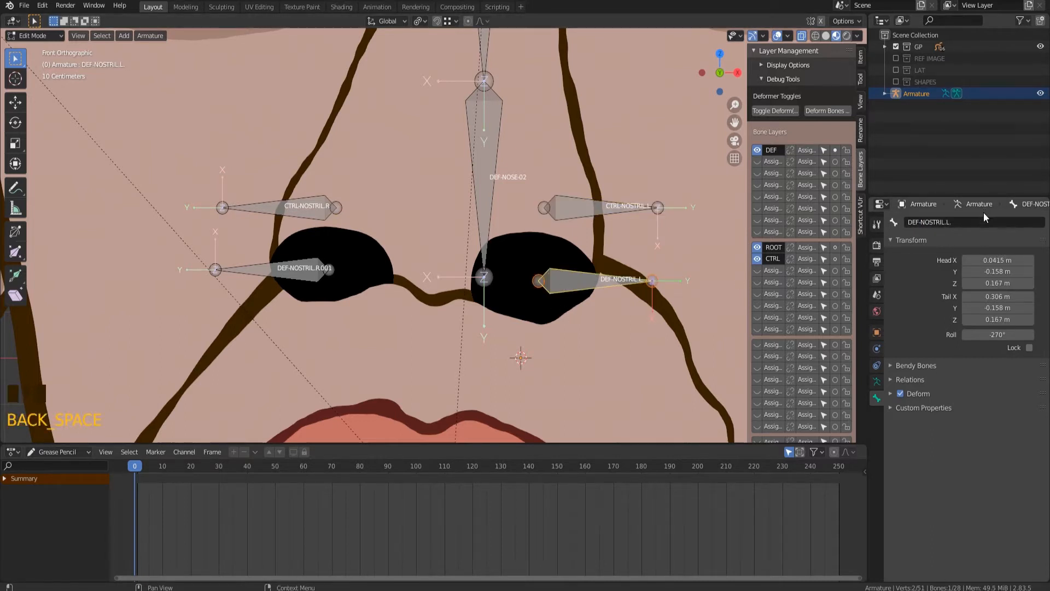
pyautogui.click(1033, 222)
pyautogui.click(1033, 222)
pyautogui.press('BackSpace')
pyautogui.press('Return')
# Rename the lower bone in the character's right nostril as DEF-NOSTRIL.R.
pyautogui.click(299, 274)
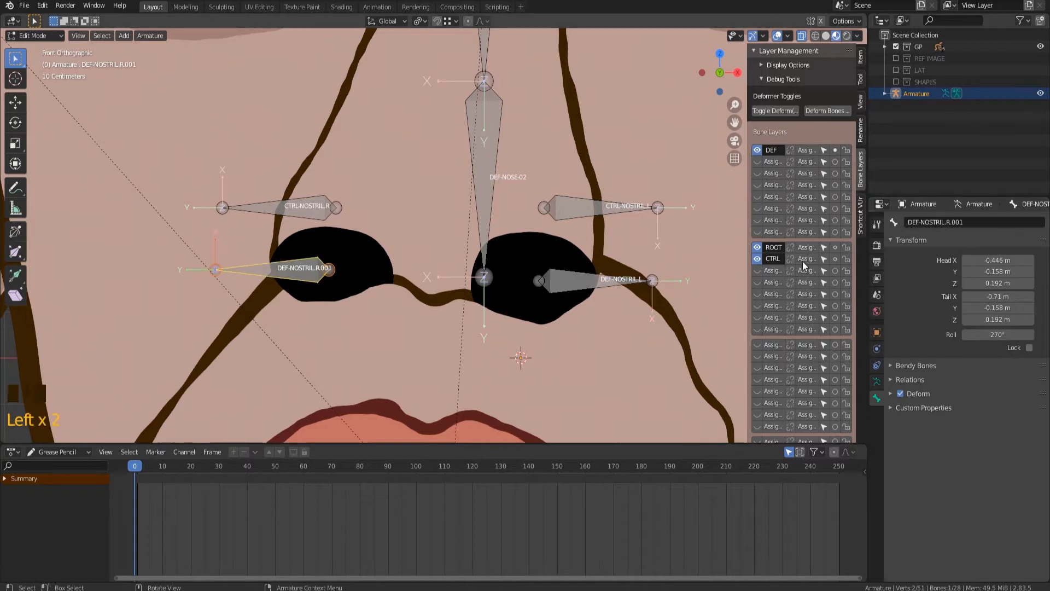
pyautogui.click(978, 221)
pyautogui.click(978, 221)
pyautogui.press('BackSpace')
pyautogui.press('BackSpace')
pyautogui.press('BackSpace')
pyautogui.press('BackSpace')
pyautogui.press('Return')
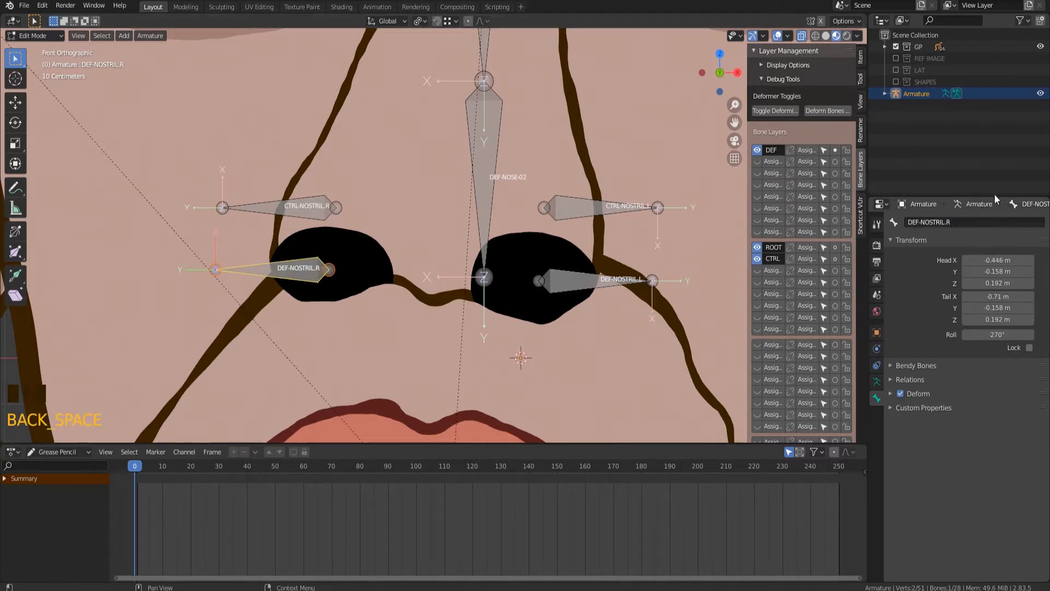
# Move CTRL-NOSTRIL.R and CTRL-NOSTRIL.L to the CTRL bone layer.
pyautogui.click(328, 208)
pyautogui.keyDown('shift'); pyautogui.click(561, 212); pyautogui.keyUp('shift')
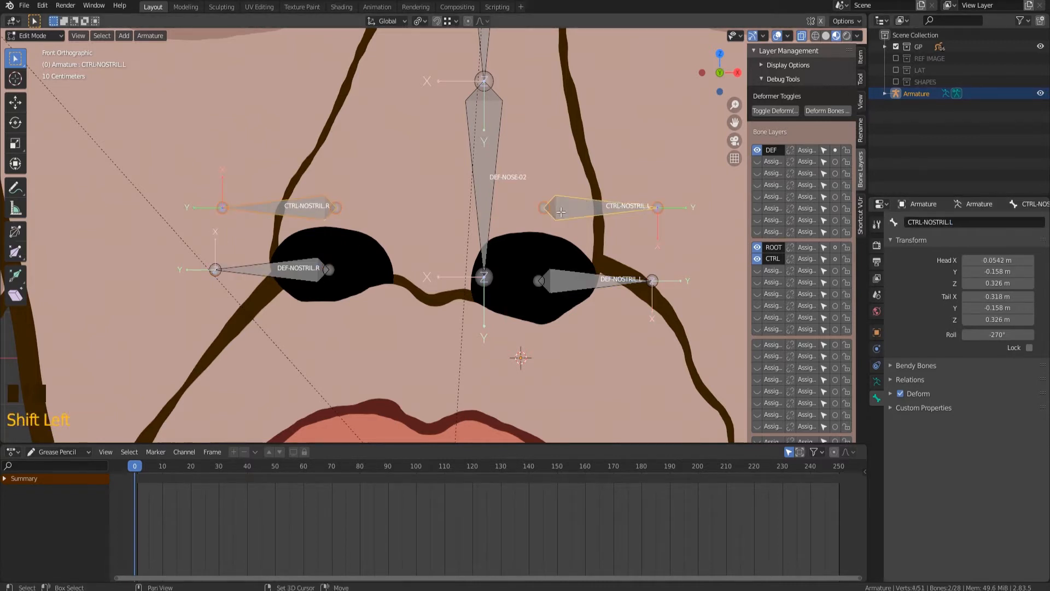
pyautogui.click(836, 259)
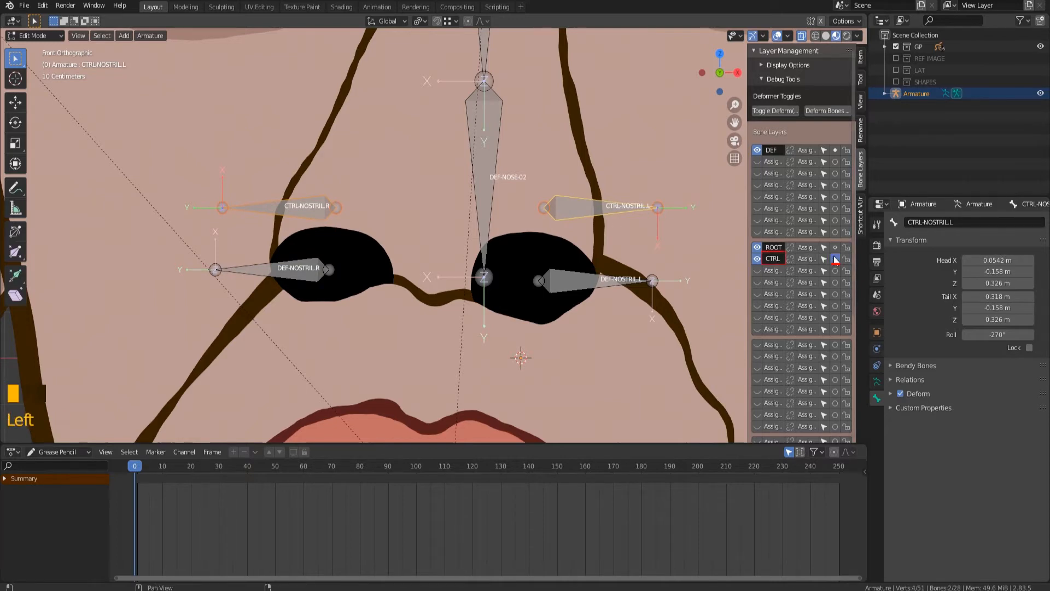
# Leave armature editing for Object Mode, clear the selection and add a lattice.
pyautogui.scroll(-3, 433, 235)
pyautogui.click(34, 36)
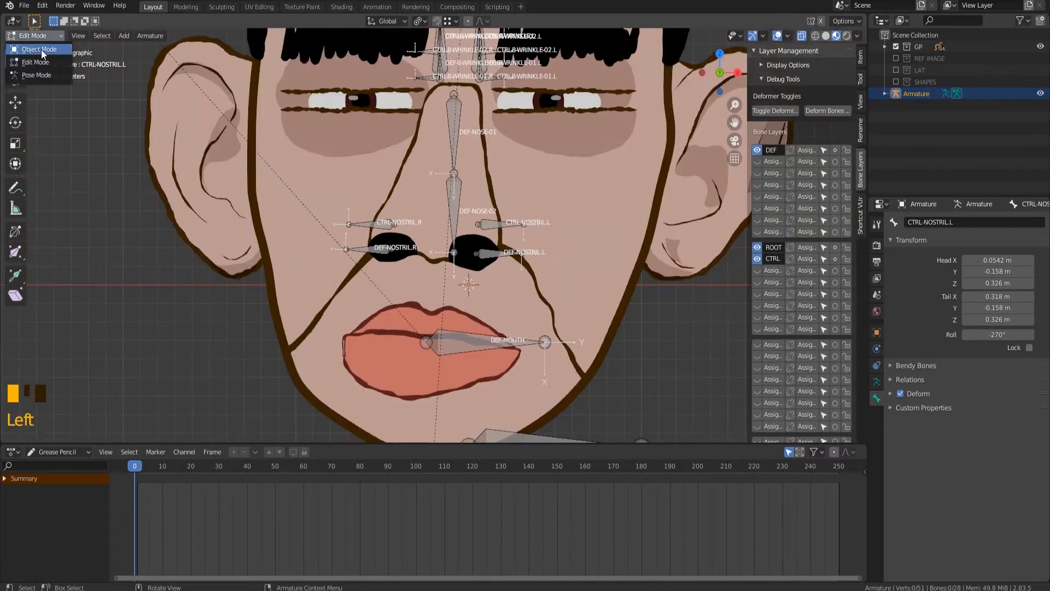
pyautogui.click(41, 49)
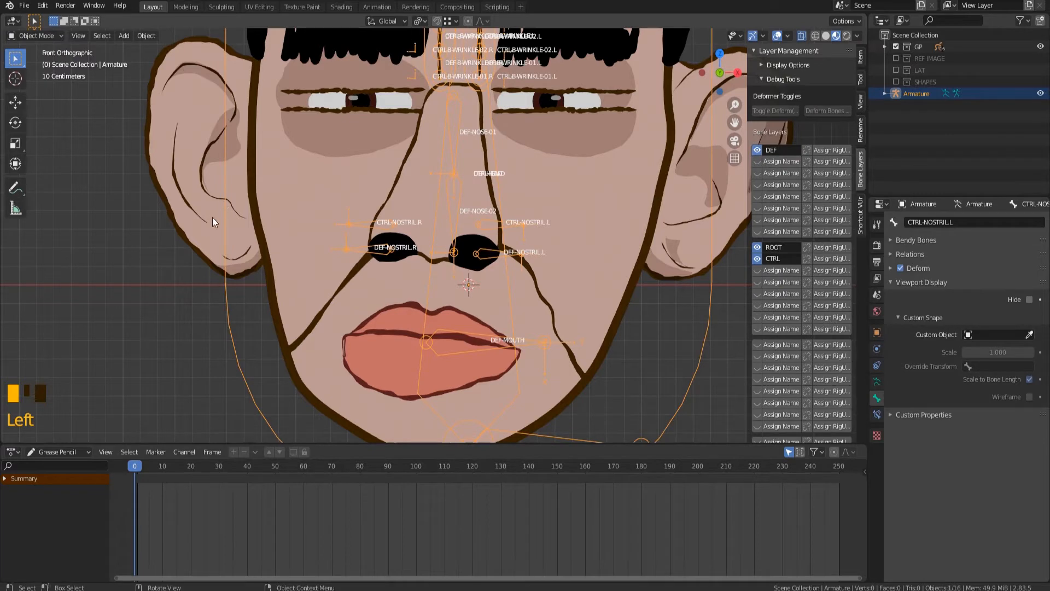
pyautogui.click(138, 244)
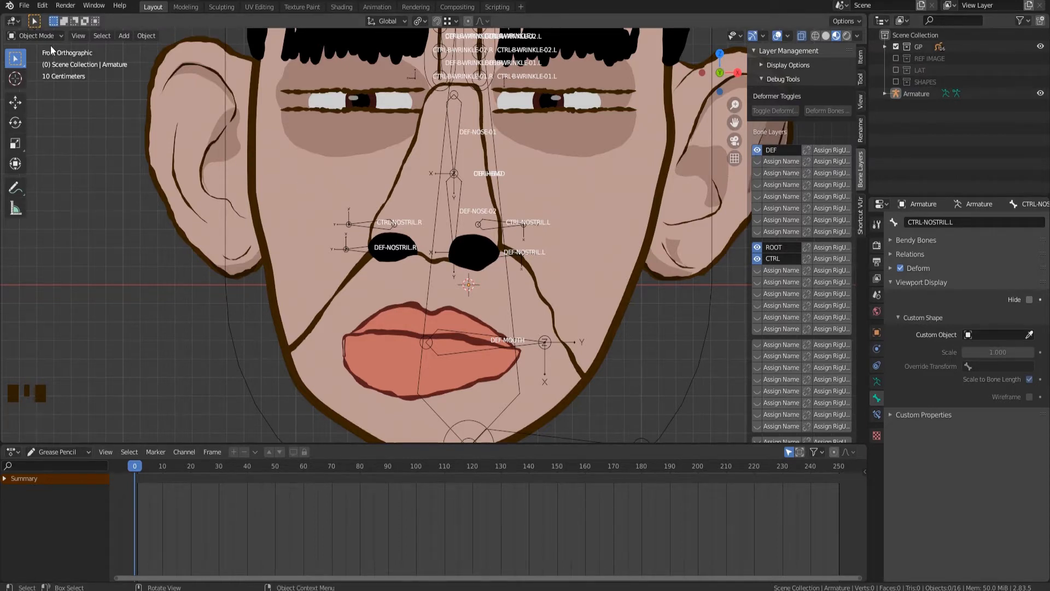
pyautogui.hotkey('shift', 'a')
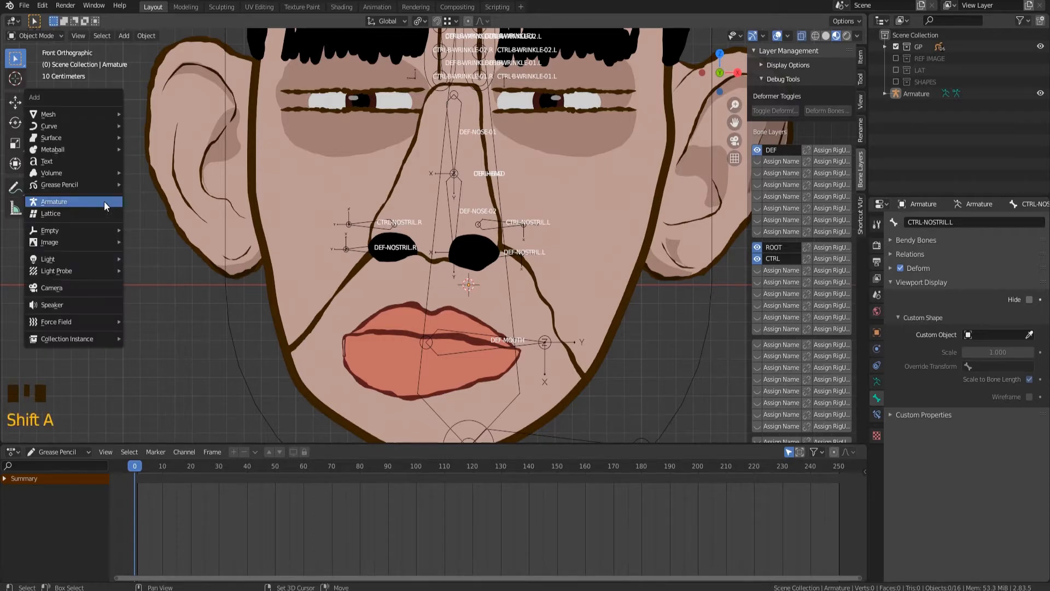
pyautogui.click(102, 210)
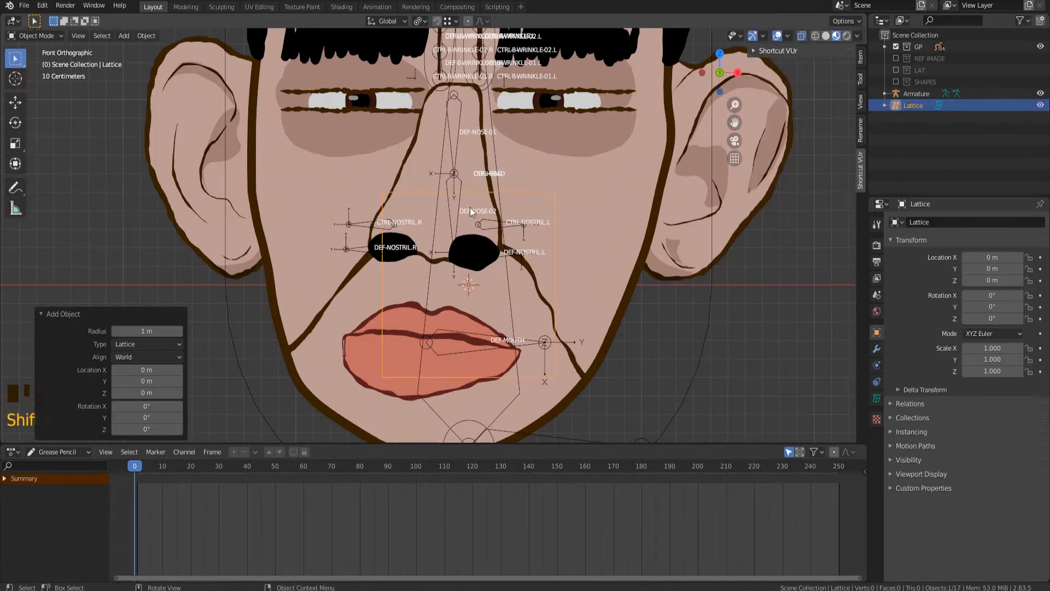
# Move the lattice over the nose, to about -0.15 m in X and 0.60 m in Z.
pyautogui.scroll(-3, 470, 207)
pyautogui.press('g')
pyautogui.press('z')
pyautogui.click(479, 145)
pyautogui.press('g')
pyautogui.press('x')
pyautogui.click(463, 145)
# Scale the lattice to about 0.82 in X and 1.01 in Z, and shift it to about -0.20 m in X.
pyautogui.scroll(3, 425, 151)
pyautogui.press('s')
pyautogui.press('x')
pyautogui.click(582, 255)
pyautogui.press('g')
pyautogui.press('x')
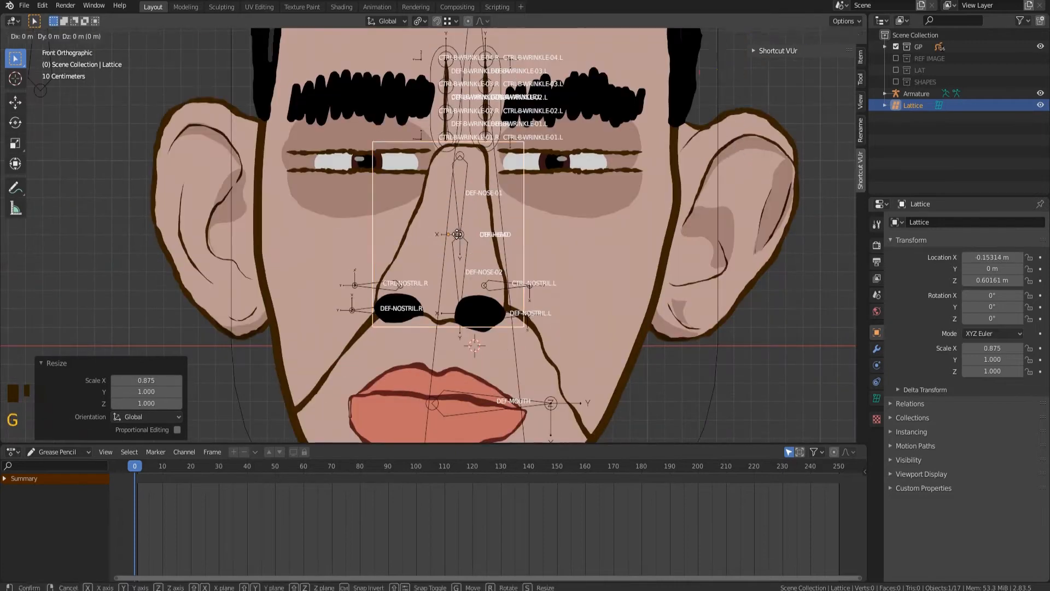
pyautogui.click(573, 255)
pyautogui.press('g')
pyautogui.press('s')
pyautogui.press('z')
pyautogui.click(574, 255)
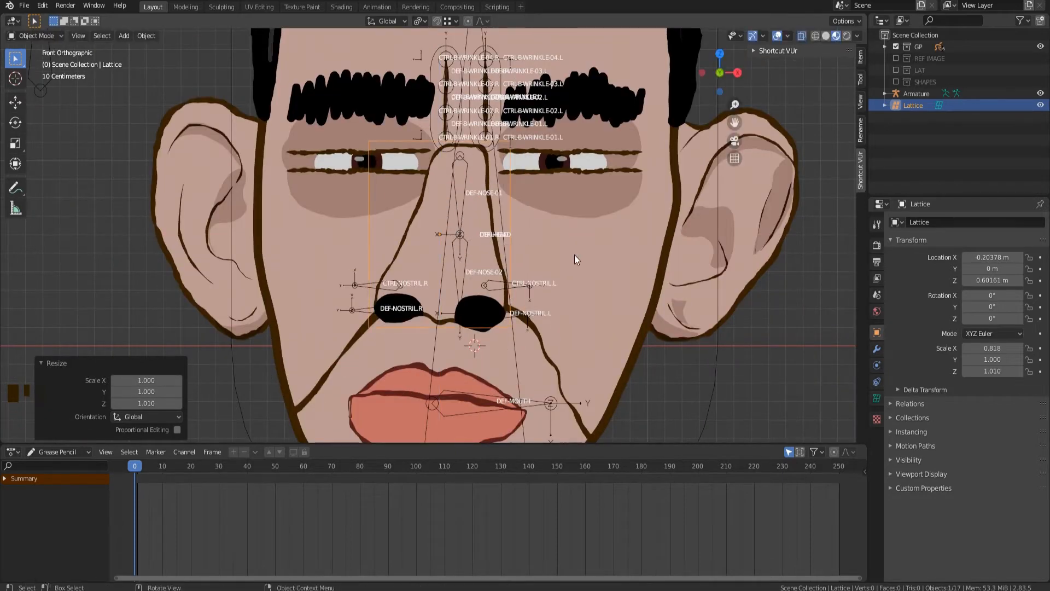
# Narrow the lattice to about 0.78 in X and shift it to about -0.19 m in X to fit the nose.
pyautogui.press('s')
pyautogui.press('x')
pyautogui.click(566, 255)
pyautogui.press('g')
pyautogui.press('x')
pyautogui.click(568, 254)
pyautogui.click(372, 234)
pyautogui.click(372, 234)
pyautogui.scroll(4, 373, 235)
pyautogui.keyDown('shift'); pyautogui.moveTo(371, 247); pyautogui.dragTo(360, 180, button='middle'); pyautogui.keyUp('shift')
pyautogui.scroll(-4, 360, 179)
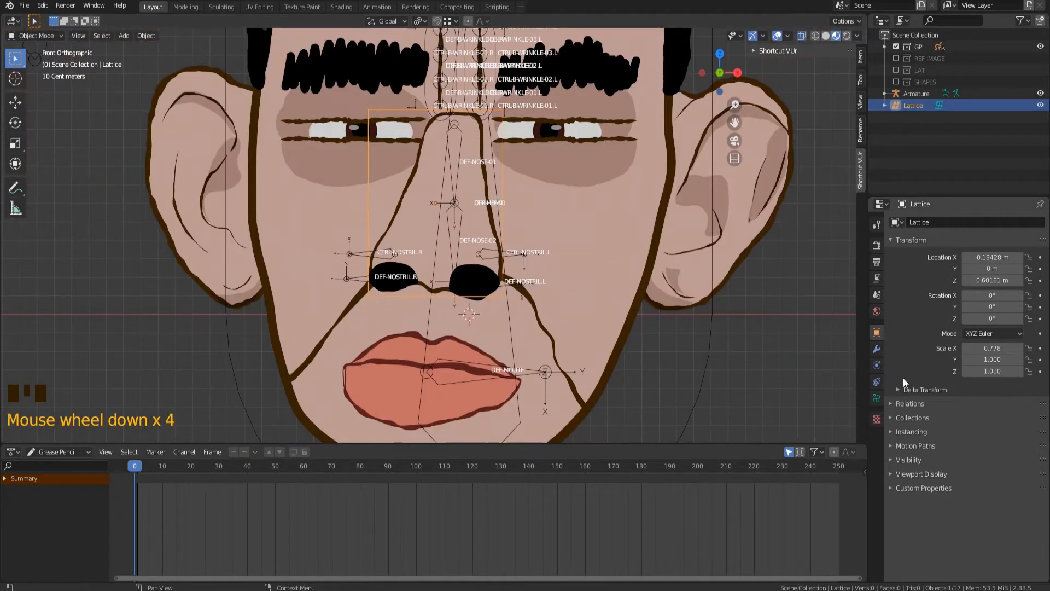
# Set the lattice resolution to 12 in U and 12 in W.
pyautogui.click(876, 398)
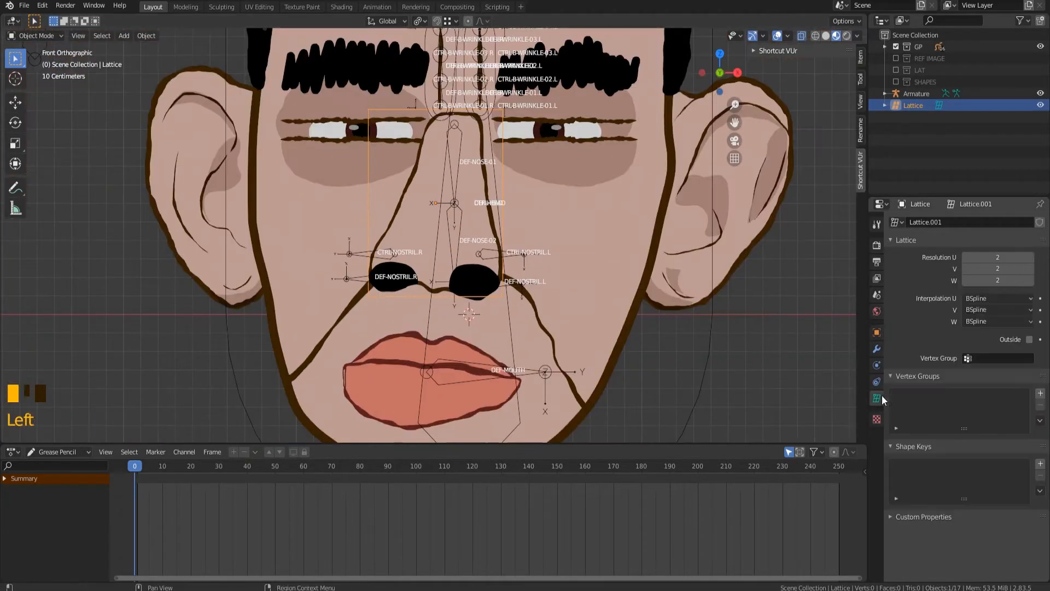
pyautogui.click(994, 260)
pyautogui.write('12')
pyautogui.press('Return')
pyautogui.click(995, 279)
pyautogui.write('12')
pyautogui.press('Return')
pyautogui.scroll(-2, 768, 237)
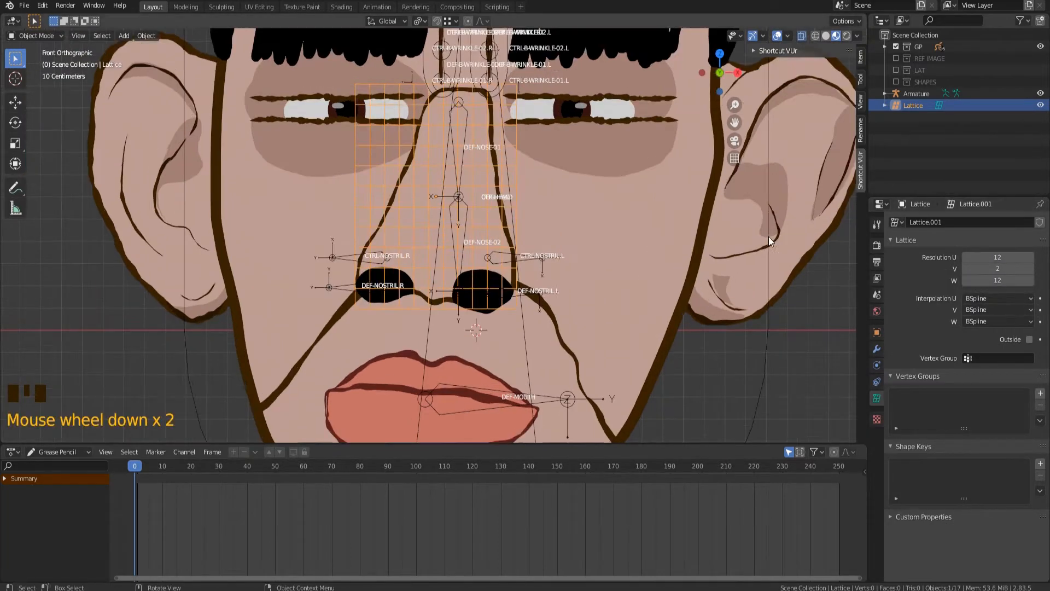
# Rename the new lattice as LAT-NOSE.
pyautogui.doubleClick(912, 105)
pyautogui.write('LAT')
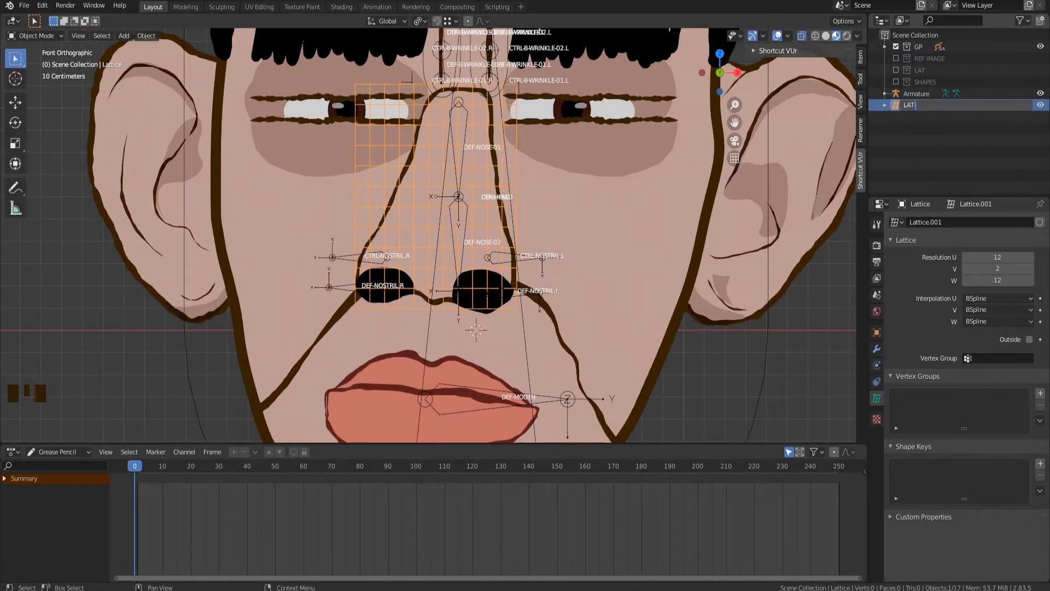
pyautogui.write('-NOSE')
pyautogui.press('Return')
# Enable the LAT collection and move LAT-NOSE into it.
pyautogui.click(897, 70)
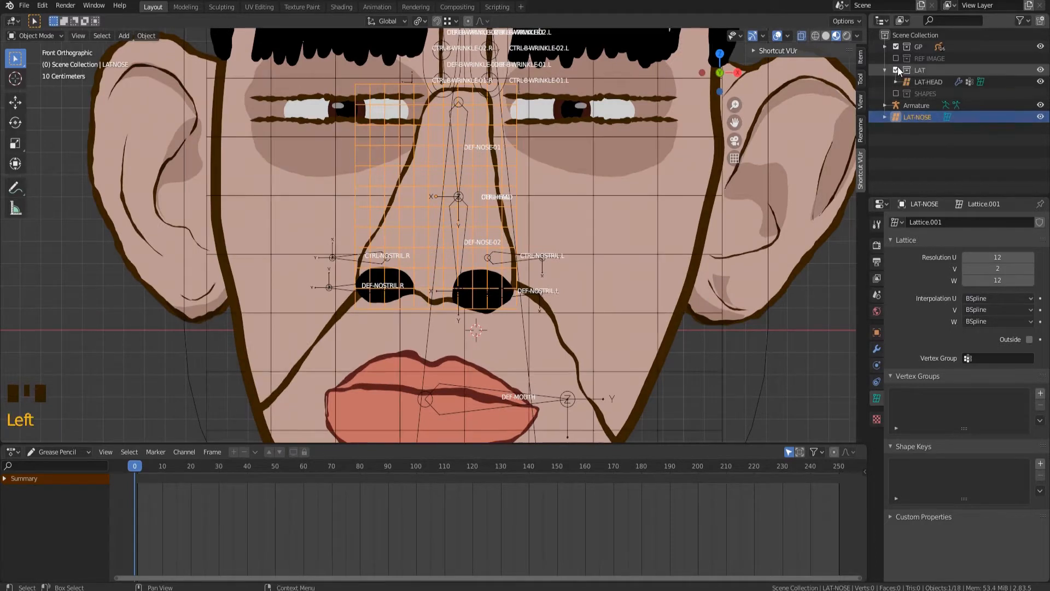
pyautogui.moveTo(920, 117); pyautogui.dragTo(926, 77)
pyautogui.click(941, 96)
# Set the LAT-NOSE interpolation to Linear for U, V and W.
pyautogui.click(975, 299)
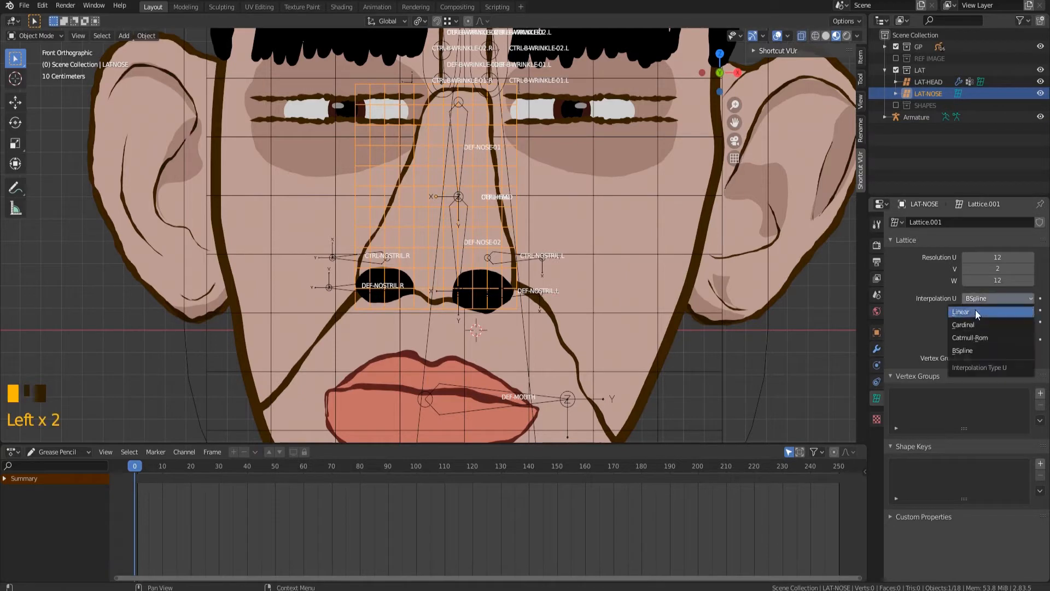
pyautogui.click(976, 310)
pyautogui.click(976, 309)
pyautogui.click(976, 323)
pyautogui.click(976, 322)
pyautogui.click(978, 334)
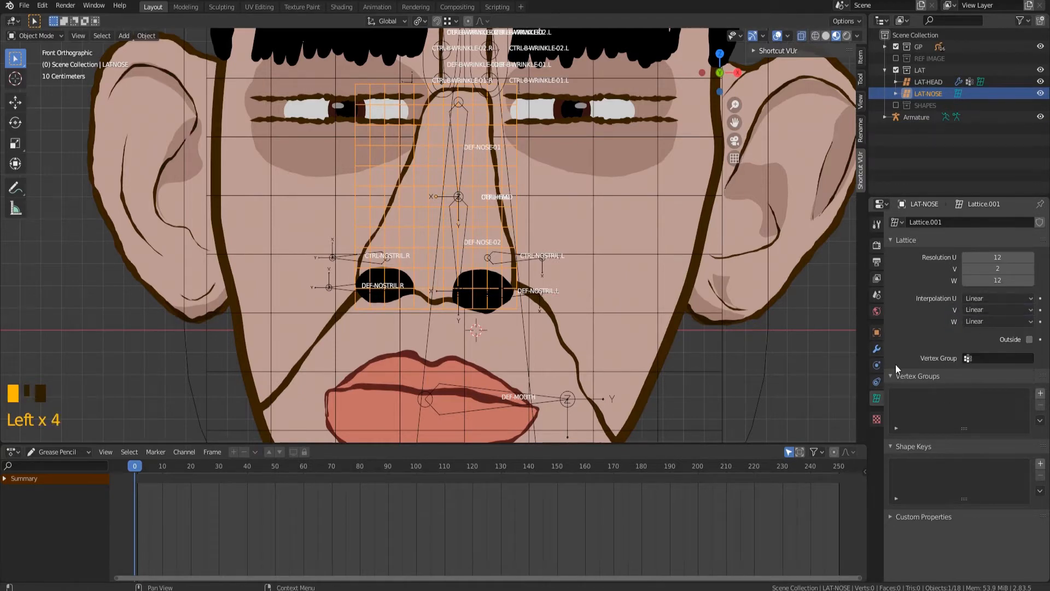
# Unlock the inactive layers of the NOSE drawing and add an Armature modifier targeting the Armature.
pyautogui.click(409, 232)
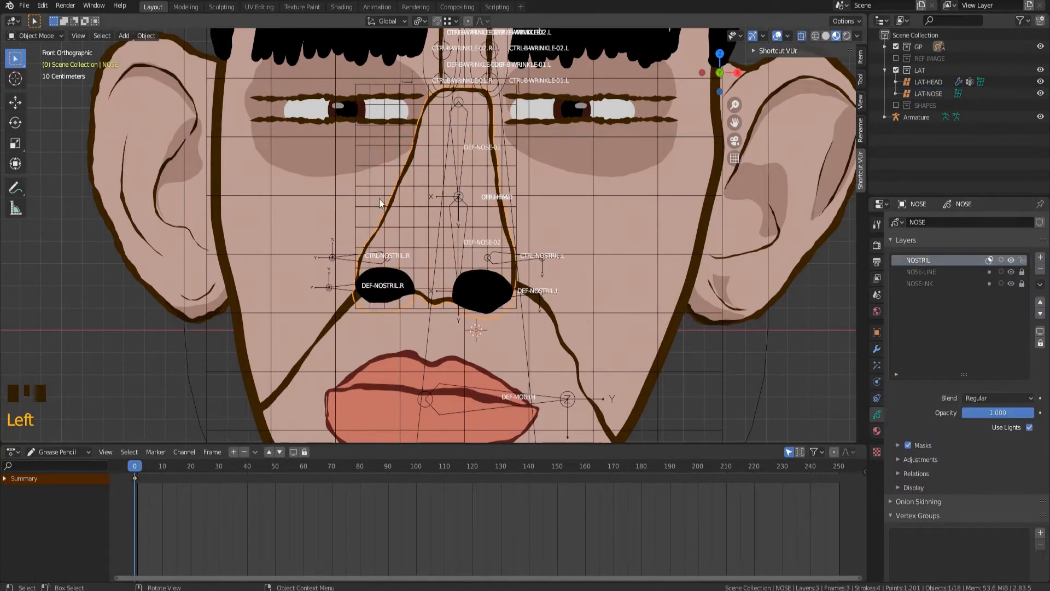
pyautogui.click(1040, 342)
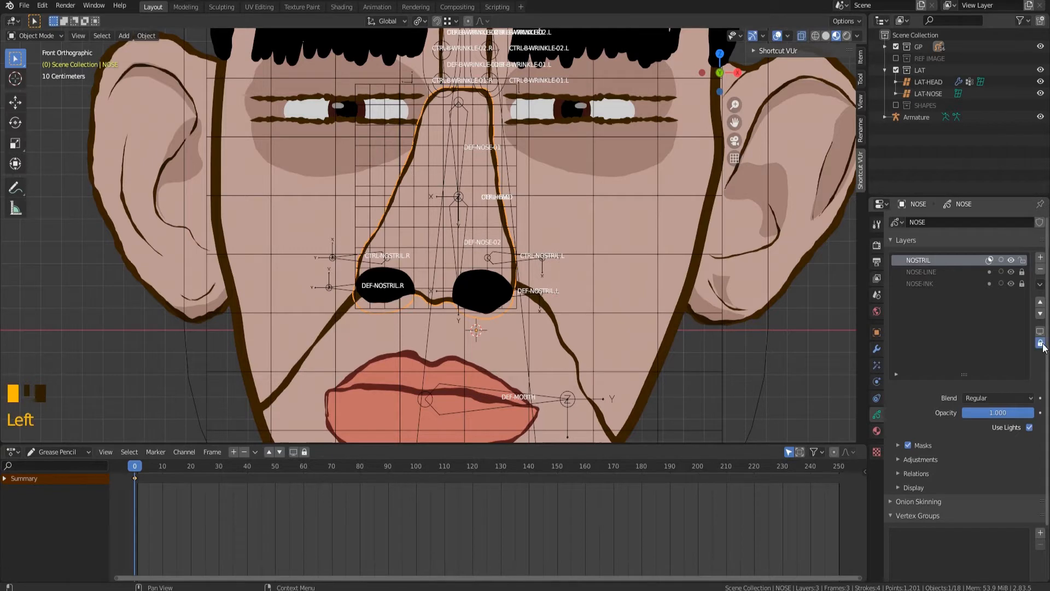
pyautogui.click(877, 354)
pyautogui.click(932, 222)
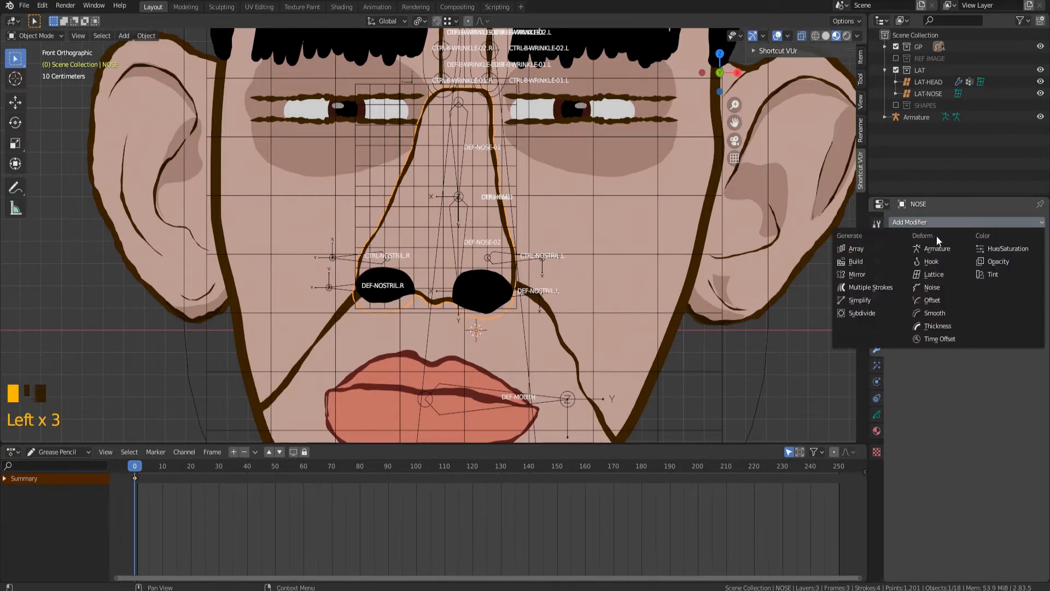
pyautogui.click(943, 248)
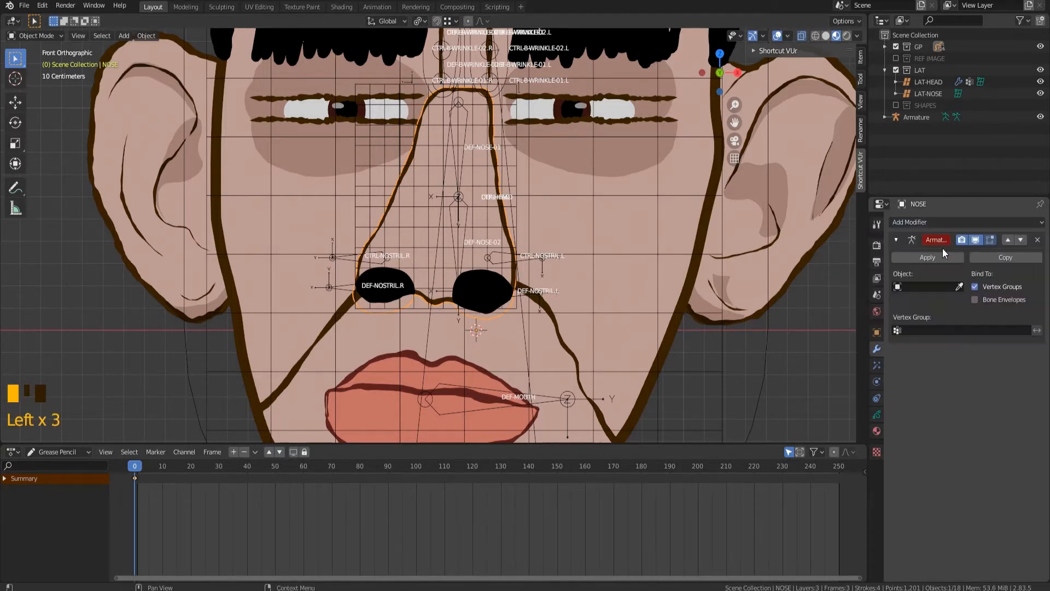
pyautogui.click(925, 286)
pyautogui.click(910, 303)
pyautogui.click(896, 239)
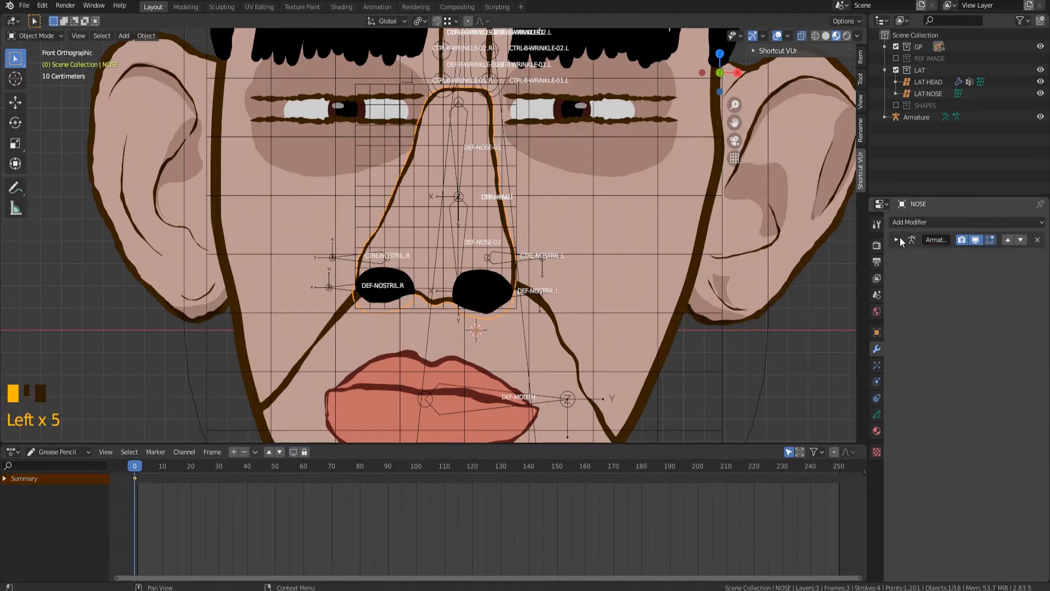
# Add a Lattice modifier to NOSE, move it above the Armature modifier and set its object to LAT-NOSE.
pyautogui.click(909, 222)
pyautogui.click(930, 274)
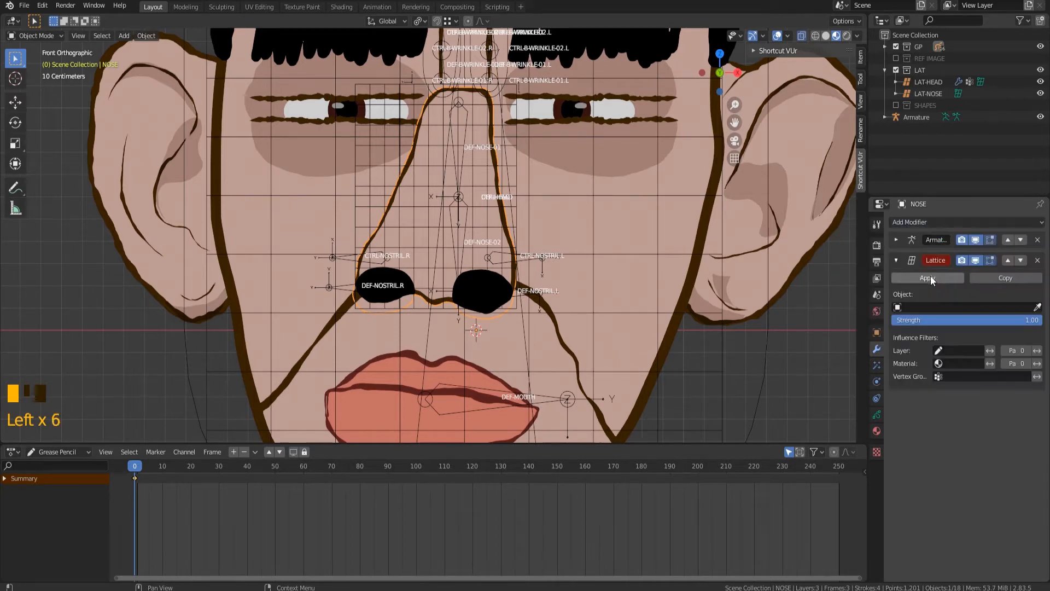
pyautogui.click(906, 261)
pyautogui.click(1007, 260)
pyautogui.click(895, 239)
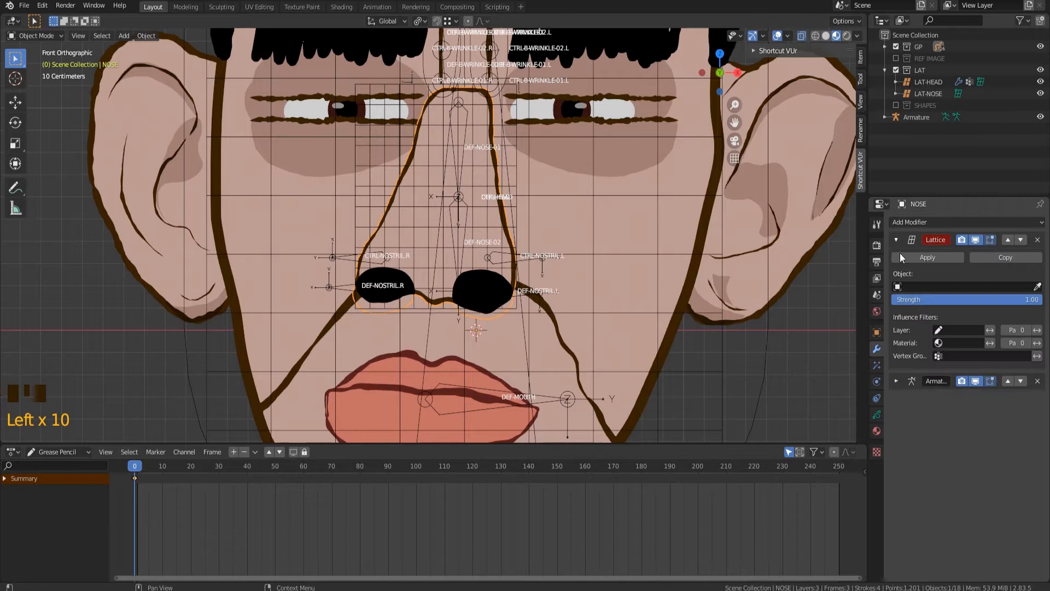
pyautogui.click(922, 286)
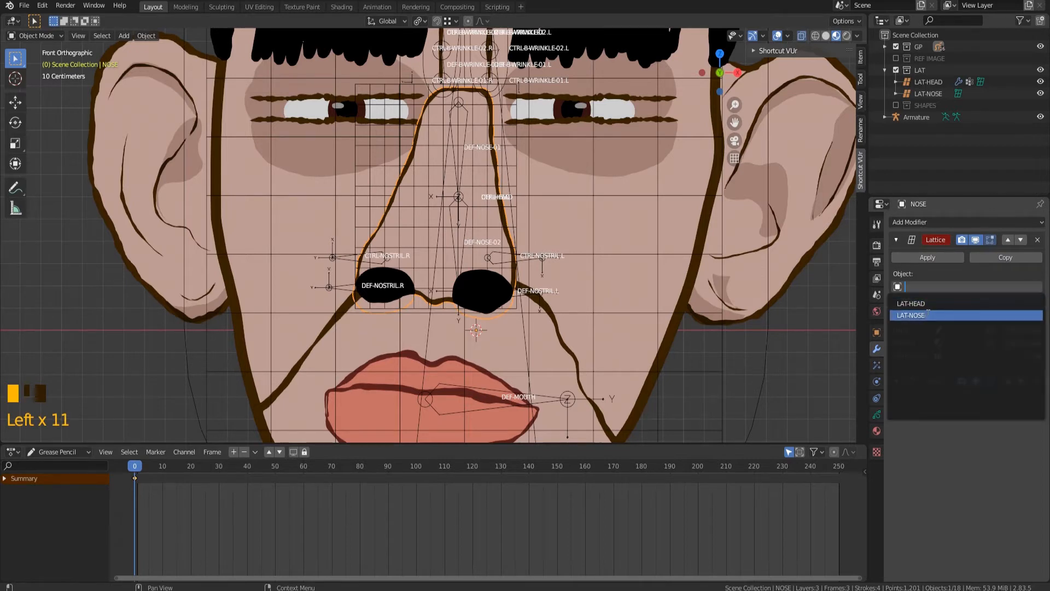
pyautogui.click(929, 314)
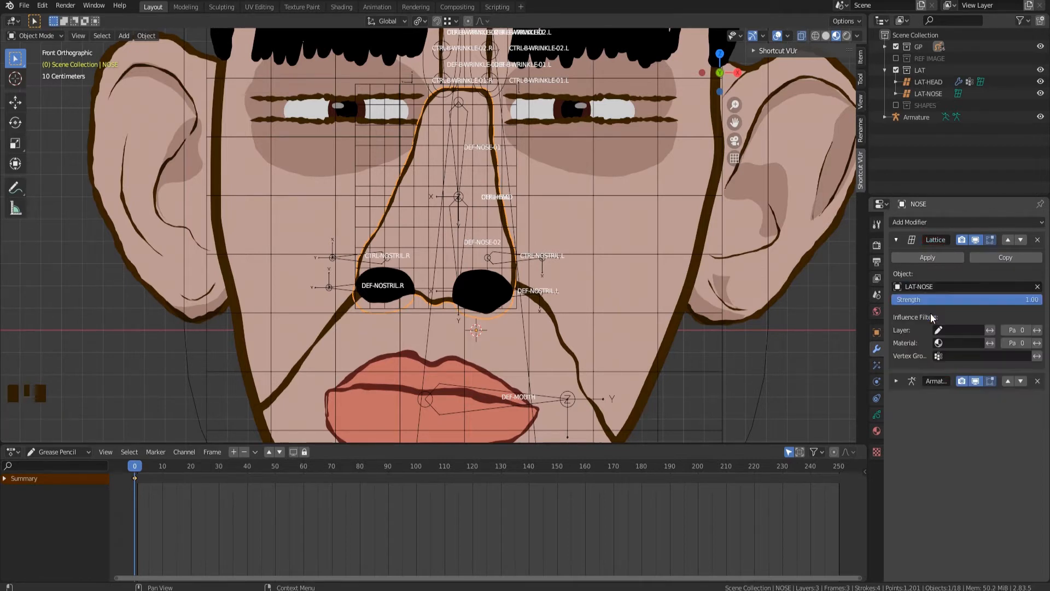
pyautogui.click(944, 424)
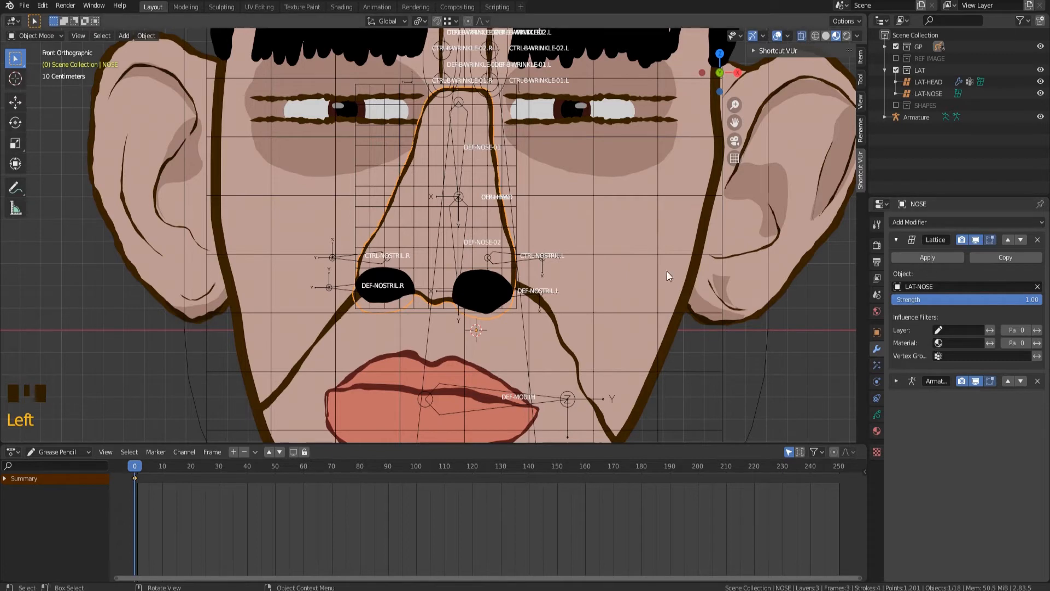
# Enter Edit Mode on the NOSE drawing and add a vertex group named NOSE-BASE.
pyautogui.scroll(2, 357, 185)
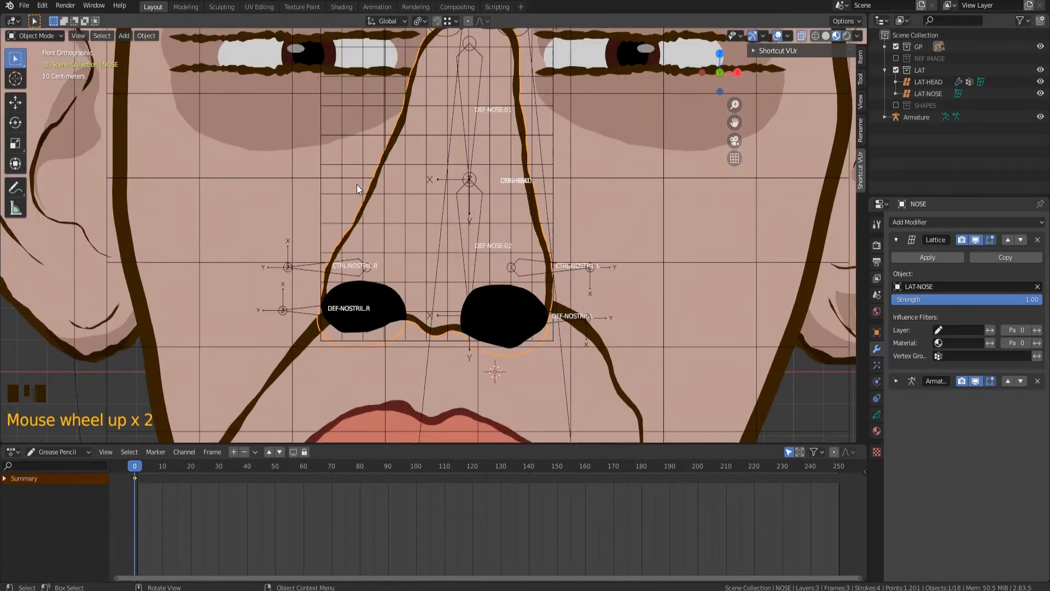
pyautogui.click(877, 414)
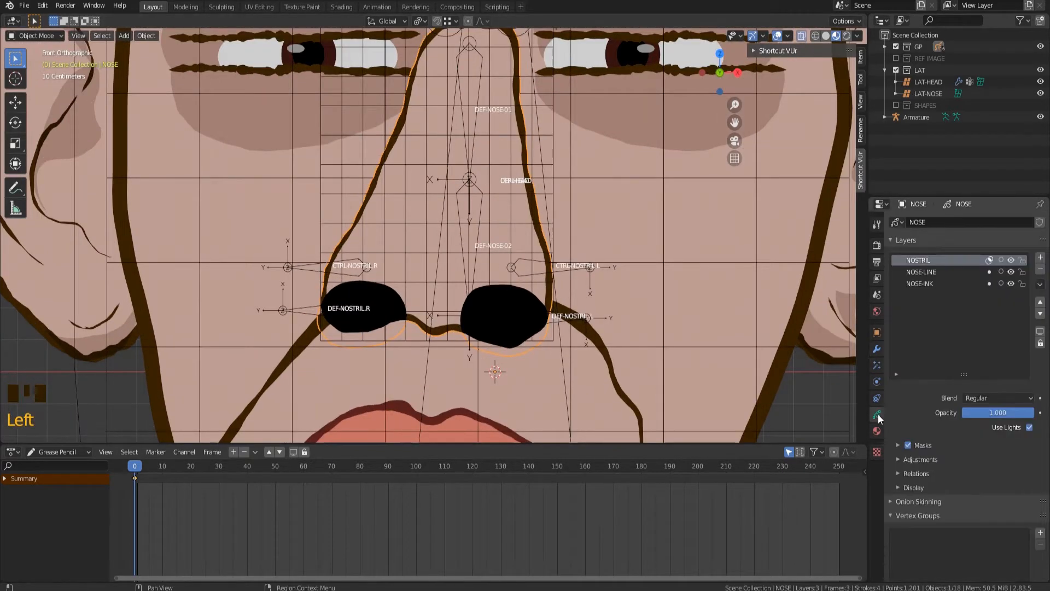
pyautogui.scroll(-5, 956, 447)
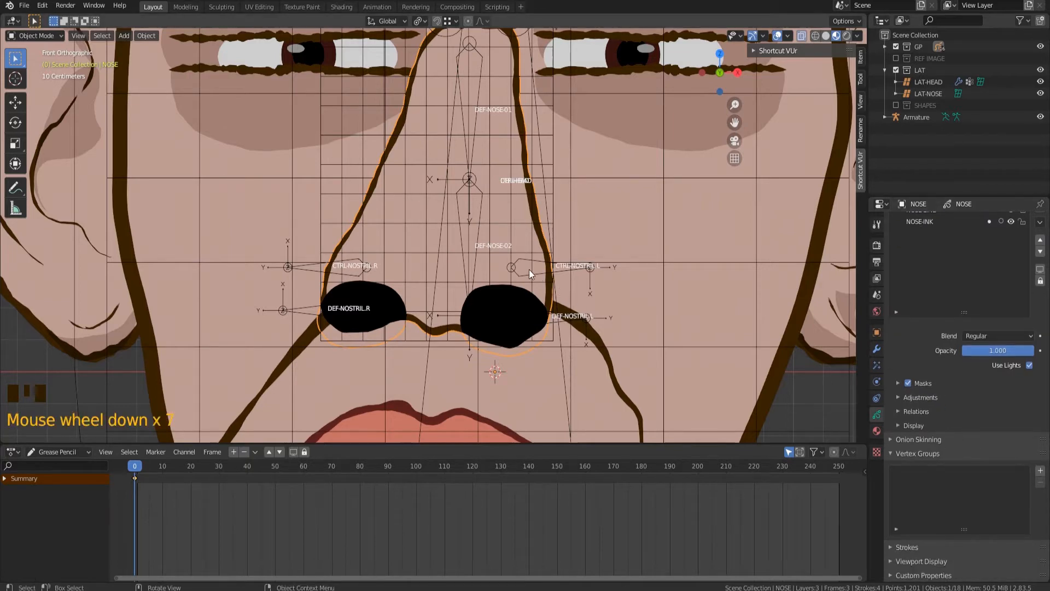
pyautogui.press('Tab')
pyautogui.click(1040, 470)
pyautogui.click(957, 475)
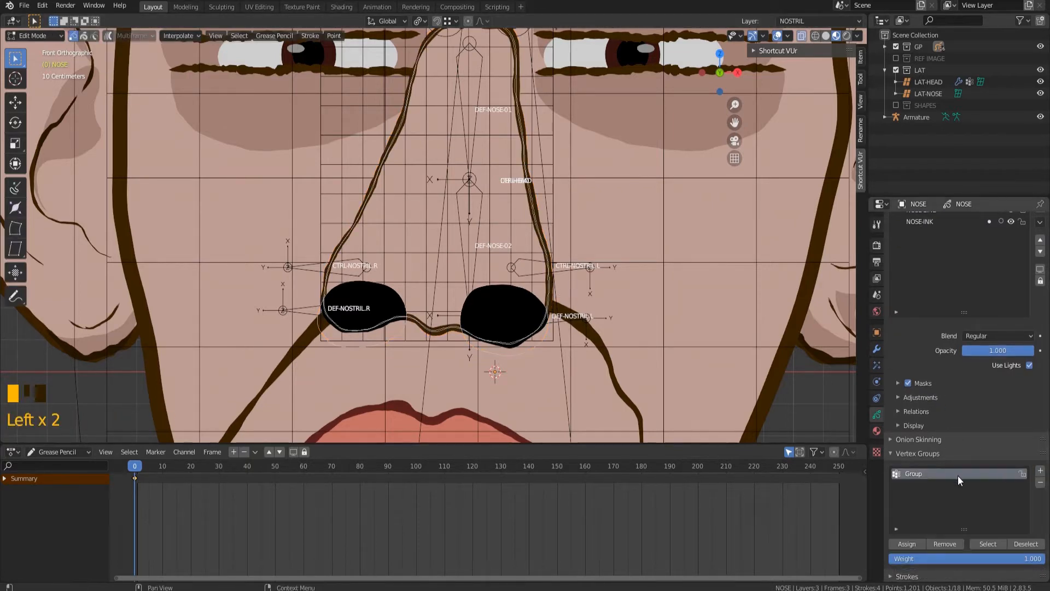
pyautogui.click(957, 475)
pyautogui.doubleClick(957, 475)
pyautogui.write('NOSE-BASE')
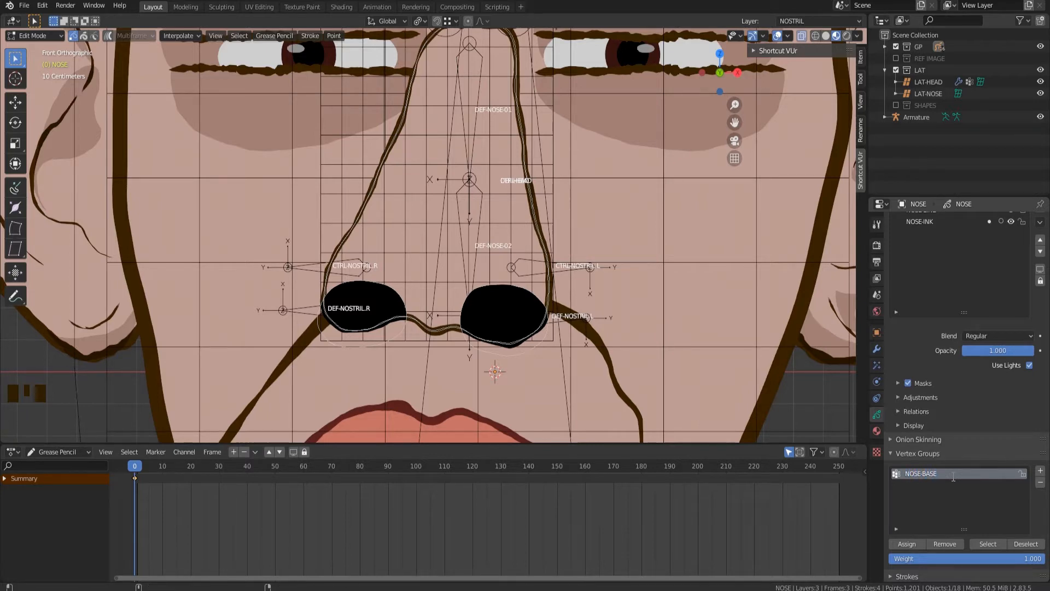
pyautogui.press('Return')
# Select the whole nose outline stroke and assign it to the NOSE-BASE vertex group.
pyautogui.moveTo(577, 222); pyautogui.dragTo(517, 188)
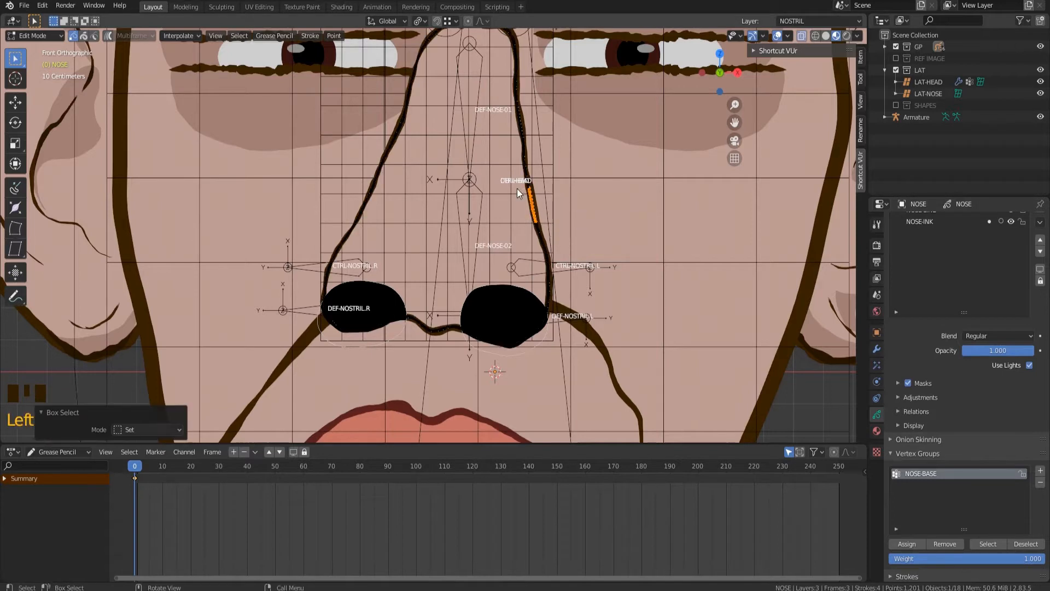
pyautogui.press('l')
pyautogui.click(914, 546)
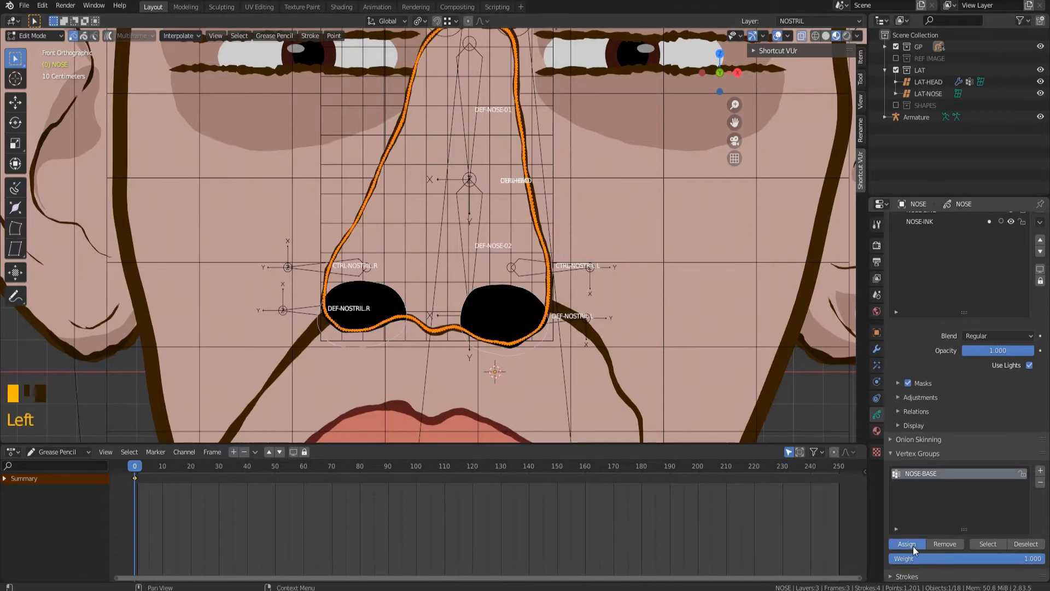
# Add a second vertex group to NOSE and name it DEF-NOSTRIL.R.
pyautogui.scroll(4, 937, 252)
pyautogui.click(1040, 533)
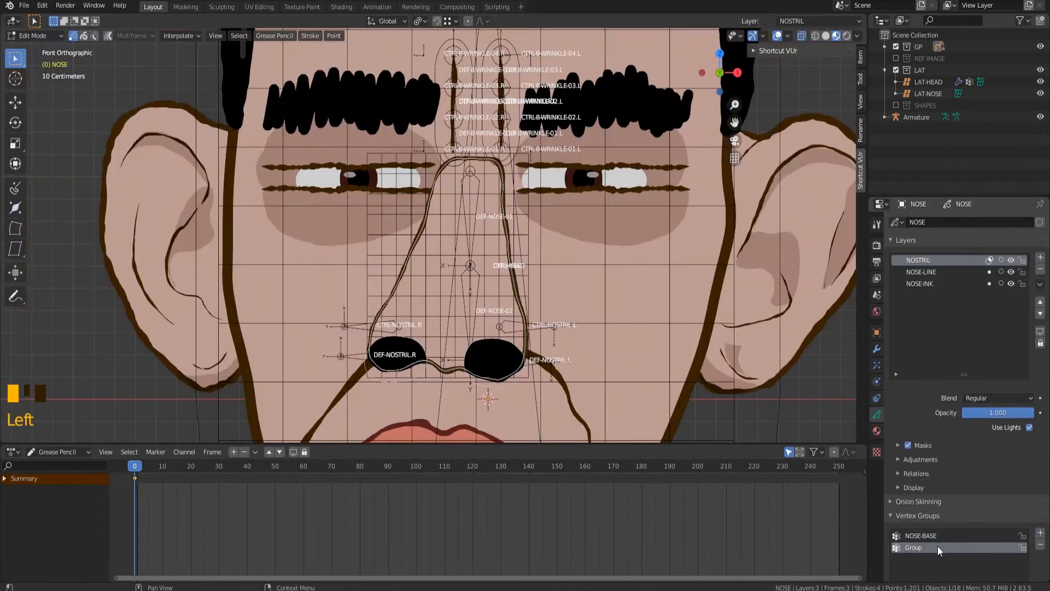
pyautogui.doubleClick(939, 547)
pyautogui.write('DEF-NOSTRIL')
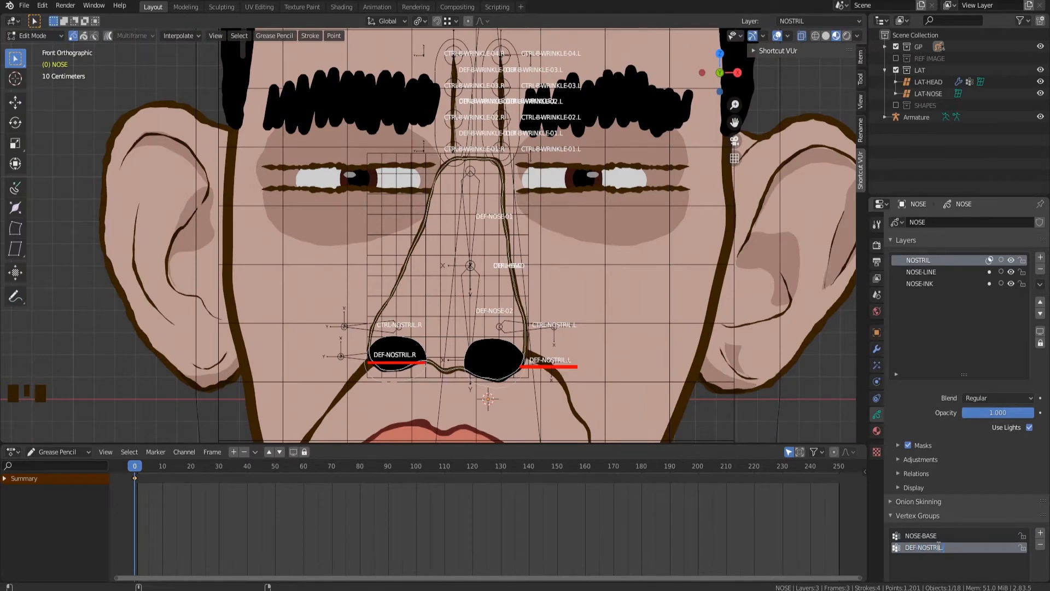
pyautogui.write('.R')
pyautogui.press('Return')
# Add a third vertex group to NOSE and name it DEF-NOSTRIL.L.
pyautogui.click(1040, 533)
pyautogui.doubleClick(929, 560)
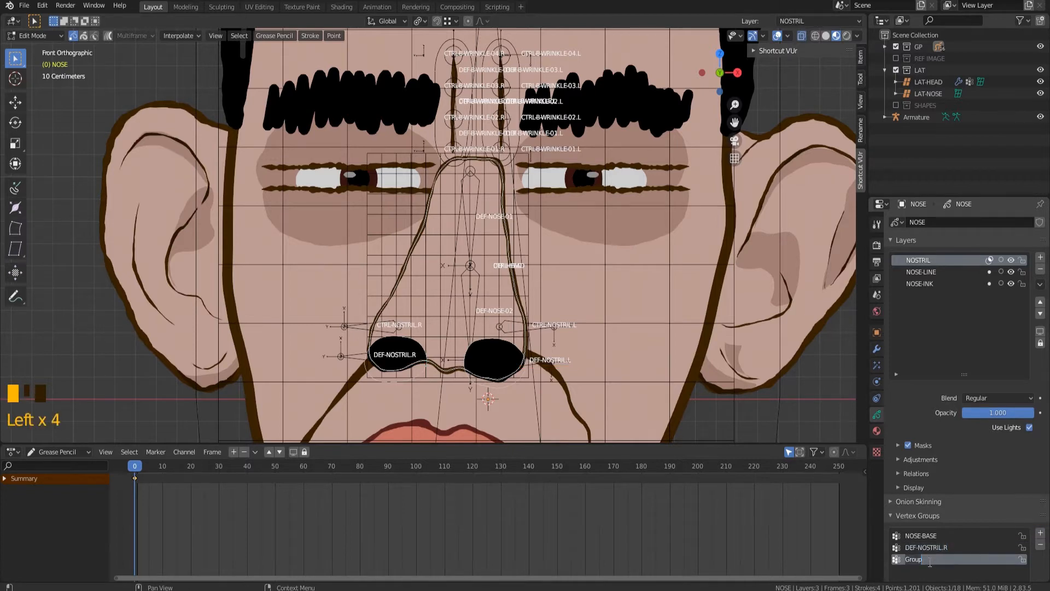
pyautogui.write('DEF-NOSTRIL.R')
pyautogui.press('BackSpace')
pyautogui.write('L')
pyautogui.press('Return')
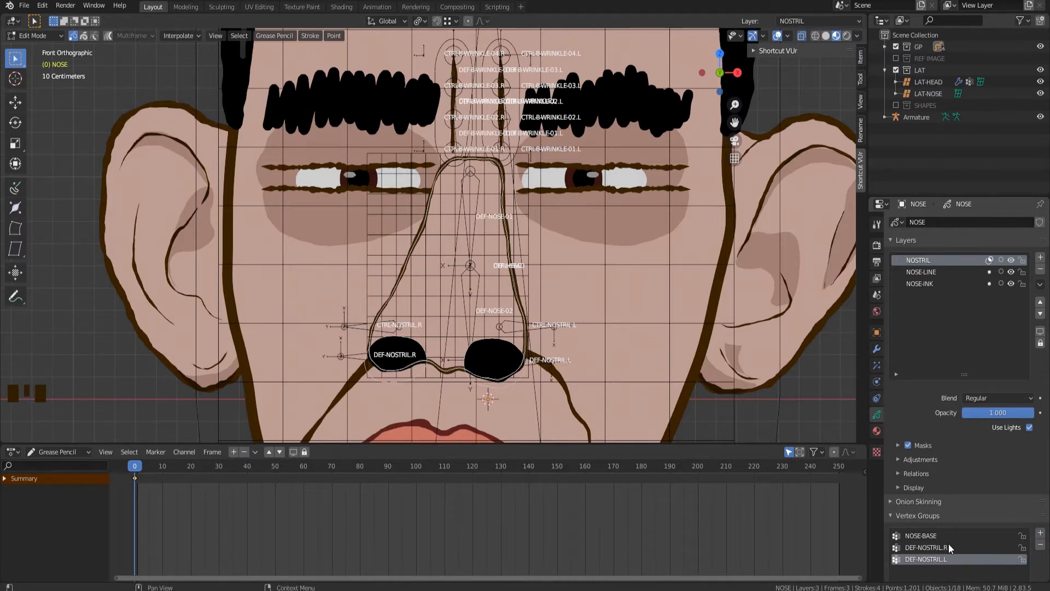
# Select the character's whole right nostril stroke and assign it to the DEF-NOSTRIL.R vertex group.
pyautogui.click(948, 547)
pyautogui.scroll(3, 418, 369)
pyautogui.keyDown('shift'); pyautogui.moveTo(419, 369); pyautogui.dragTo(429, 175, button='middle'); pyautogui.keyUp('shift')
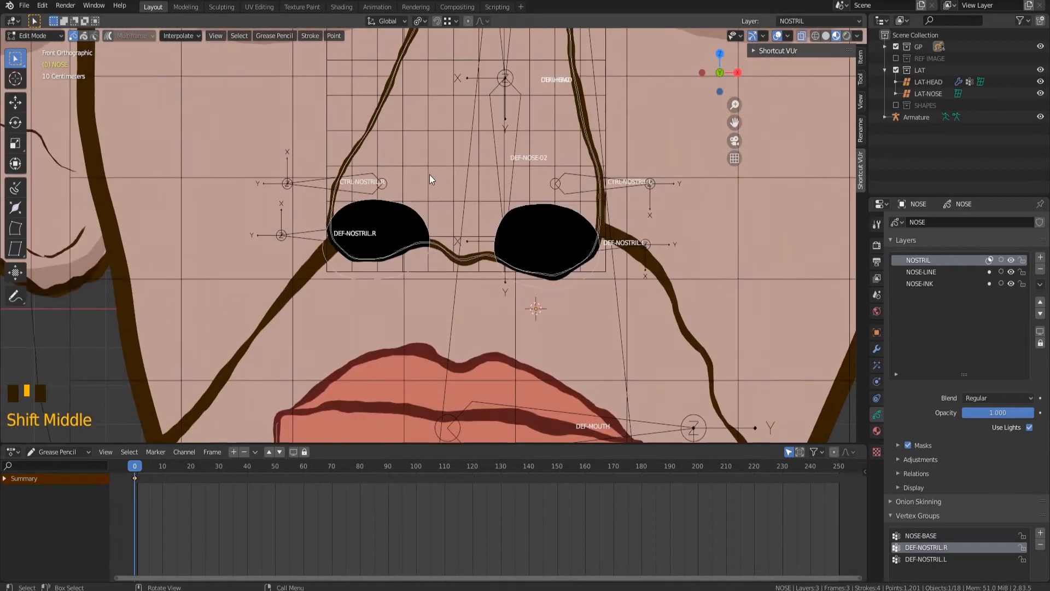
pyautogui.press('c')
pyautogui.moveTo(414, 273); pyautogui.dragTo(400, 281)
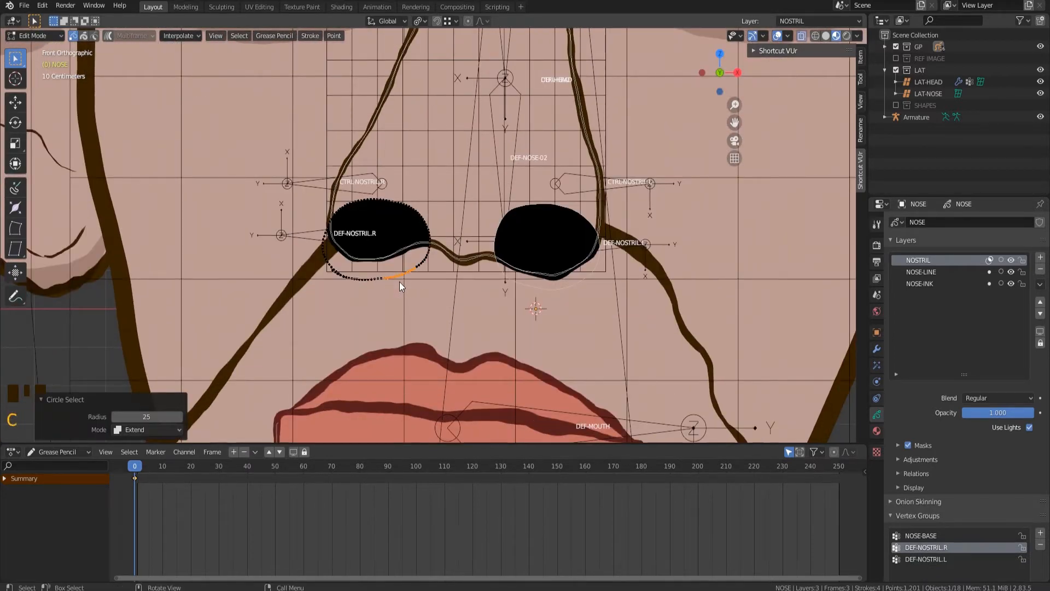
pyautogui.hotkey('ctrl', 'l')
pyautogui.scroll(-5, 1004, 455)
pyautogui.click(908, 514)
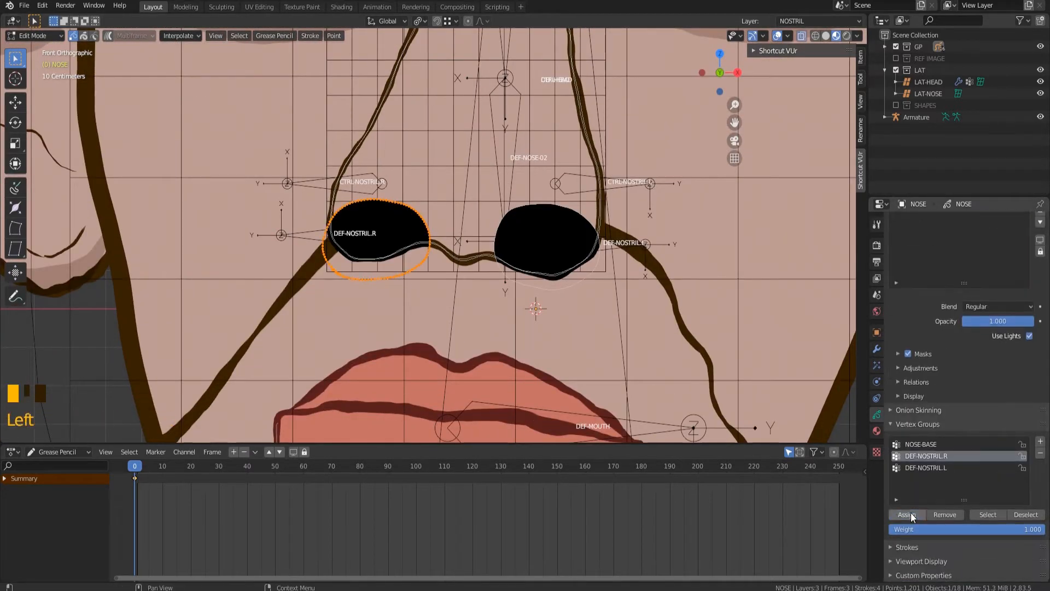
pyautogui.click(907, 514)
pyautogui.click(907, 515)
pyautogui.click(908, 514)
# Assign the character's left nostril stroke alone to the DEF-NOSTRIL.L vertex group, deselect everything and return to Object Mode.
pyautogui.hotkey('alt', 'a')
pyautogui.press('c')
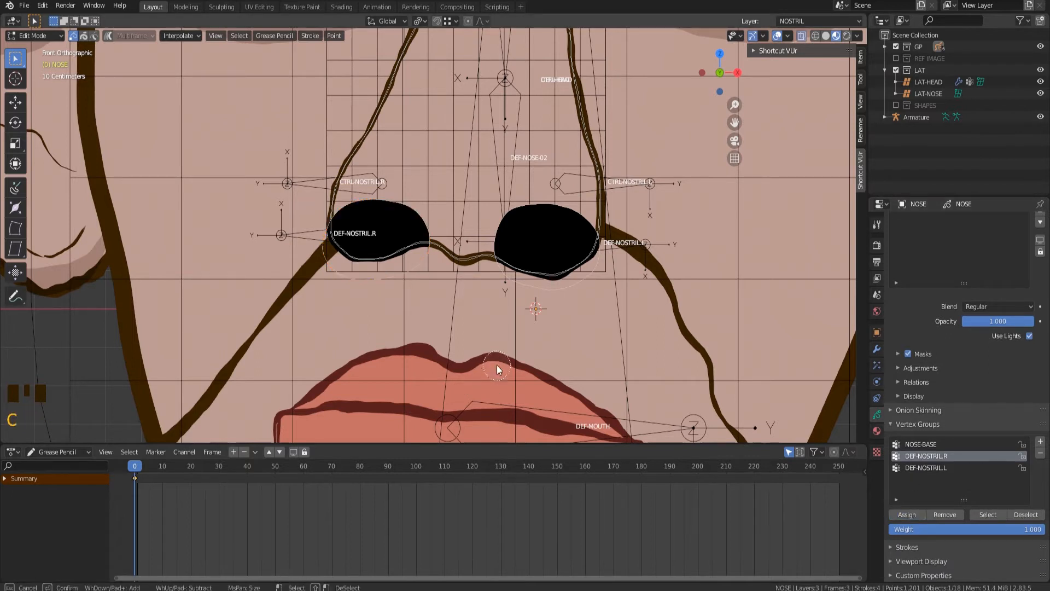
pyautogui.click(568, 298)
pyautogui.rightClick(563, 310)
pyautogui.press('l')
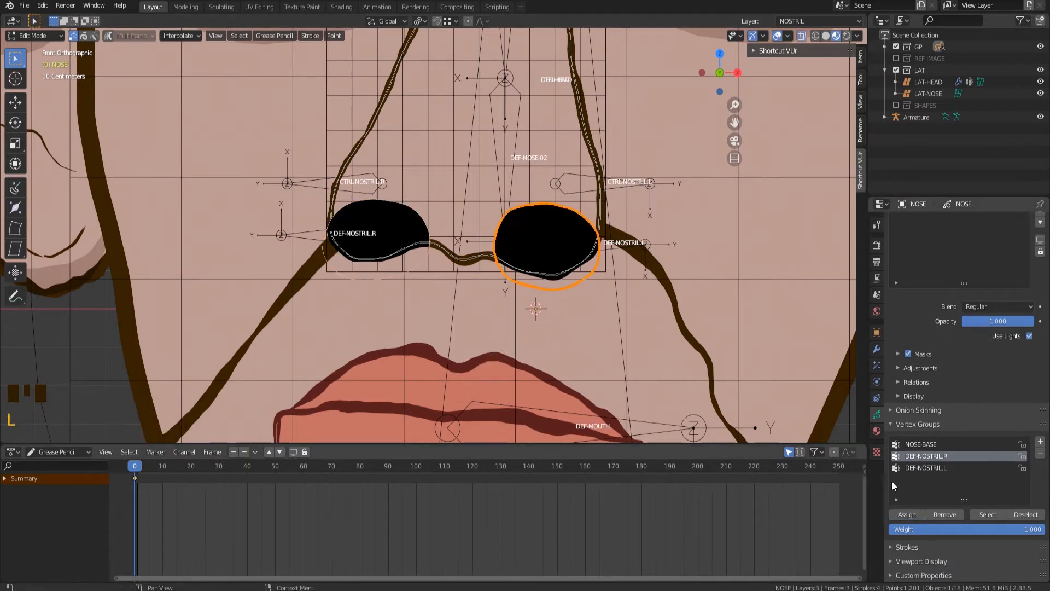
pyautogui.click(932, 467)
pyautogui.click(907, 514)
pyautogui.click(907, 514)
pyautogui.click(906, 514)
pyautogui.click(907, 514)
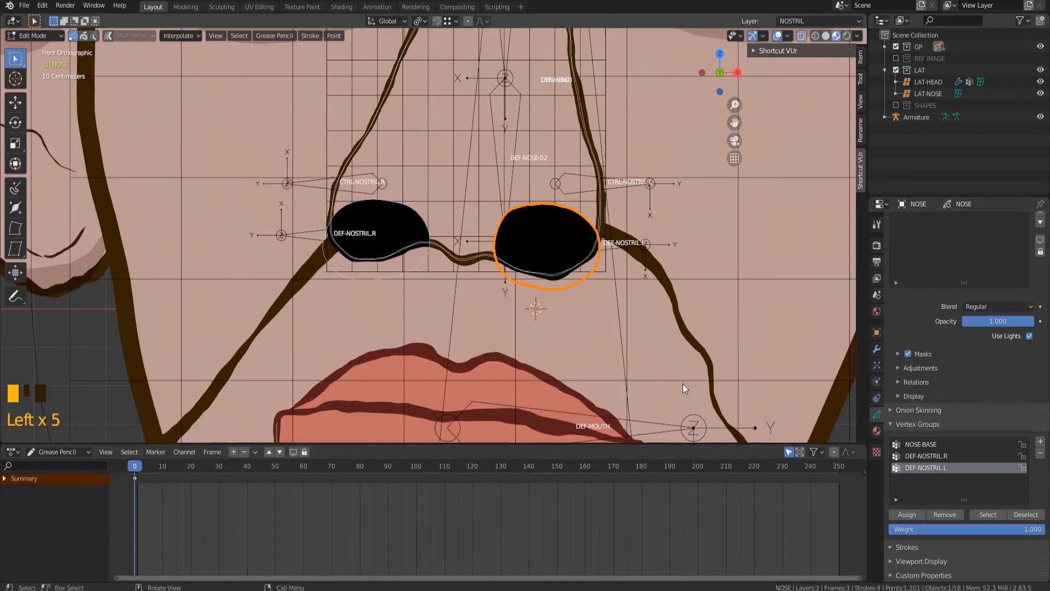
pyautogui.hotkey('alt', 'a')
pyautogui.press('Home')
pyautogui.click(33, 35)
pyautogui.click(37, 49)
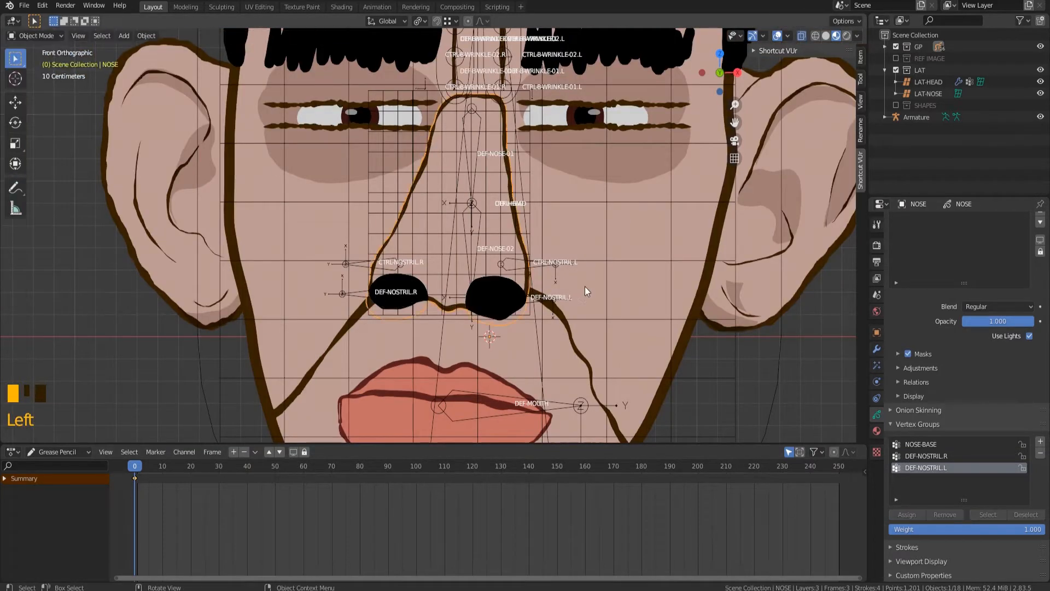
# Select the LAT-NOSE lattice and add four vertex groups to it.
pyautogui.click(341, 243)
pyautogui.click(370, 232)
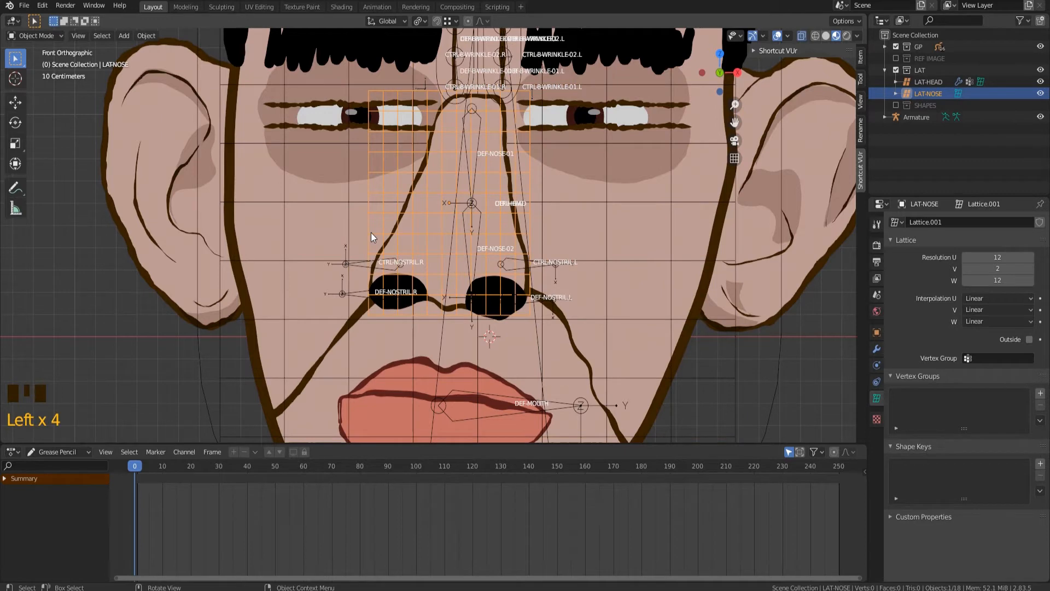
pyautogui.click(879, 401)
pyautogui.click(1040, 394)
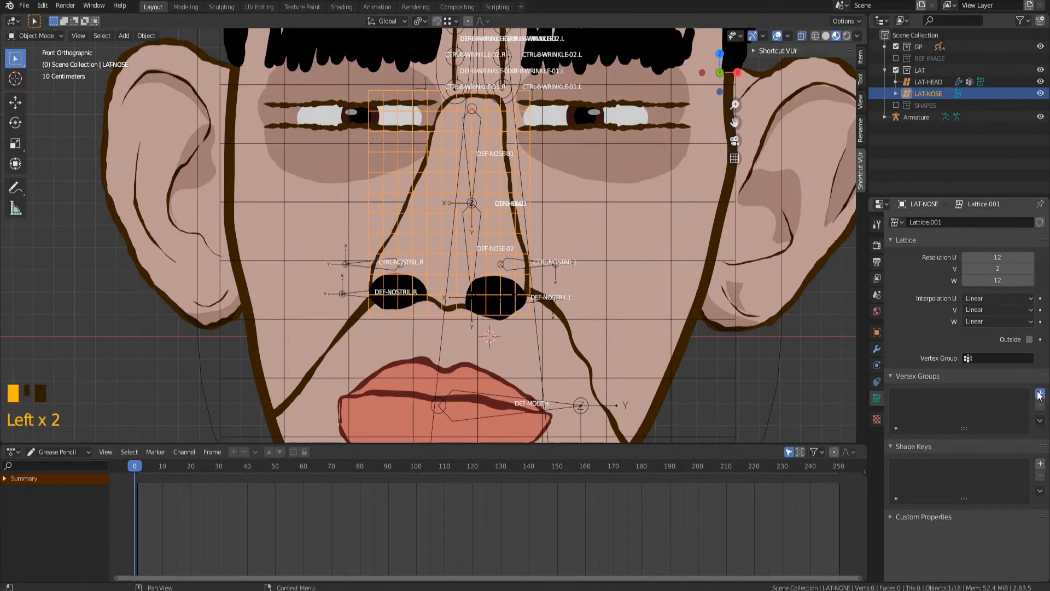
pyautogui.click(1040, 393)
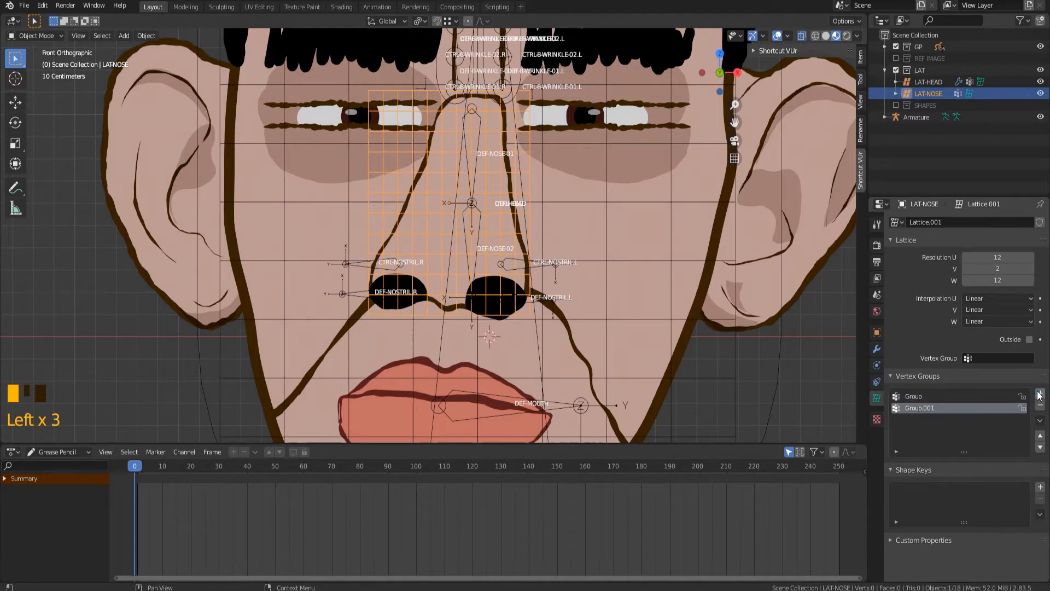
pyautogui.click(1040, 393)
pyautogui.click(1039, 393)
# Rename the first two LAT-NOSE vertex groups as DEF-NOSE-01 and DEF-NOSE-02.
pyautogui.click(940, 396)
pyautogui.scroll(2, 697, 343)
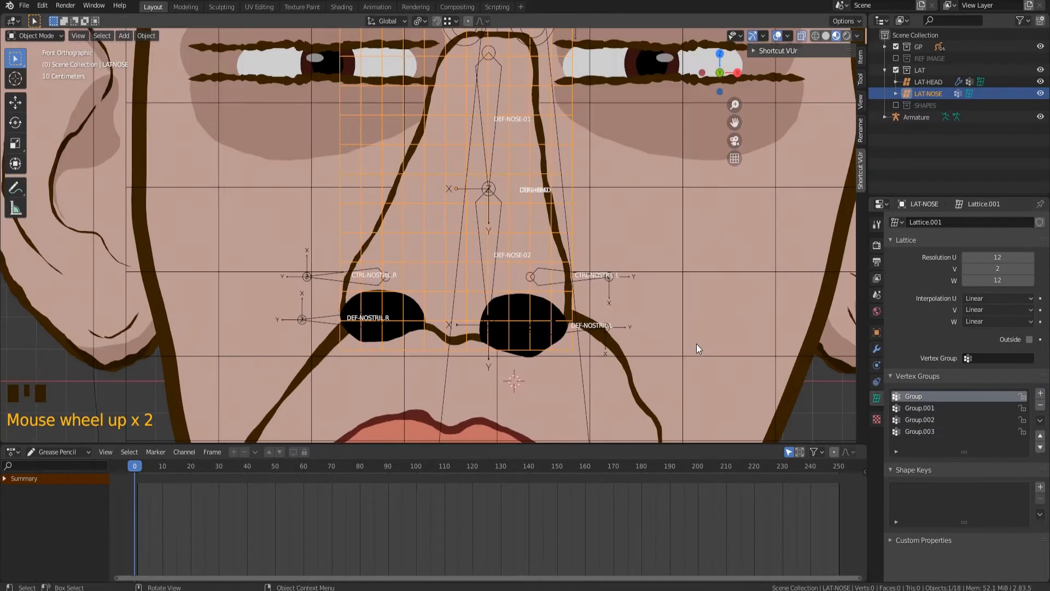
pyautogui.doubleClick(986, 396)
pyautogui.write('DEF-NISE-01')
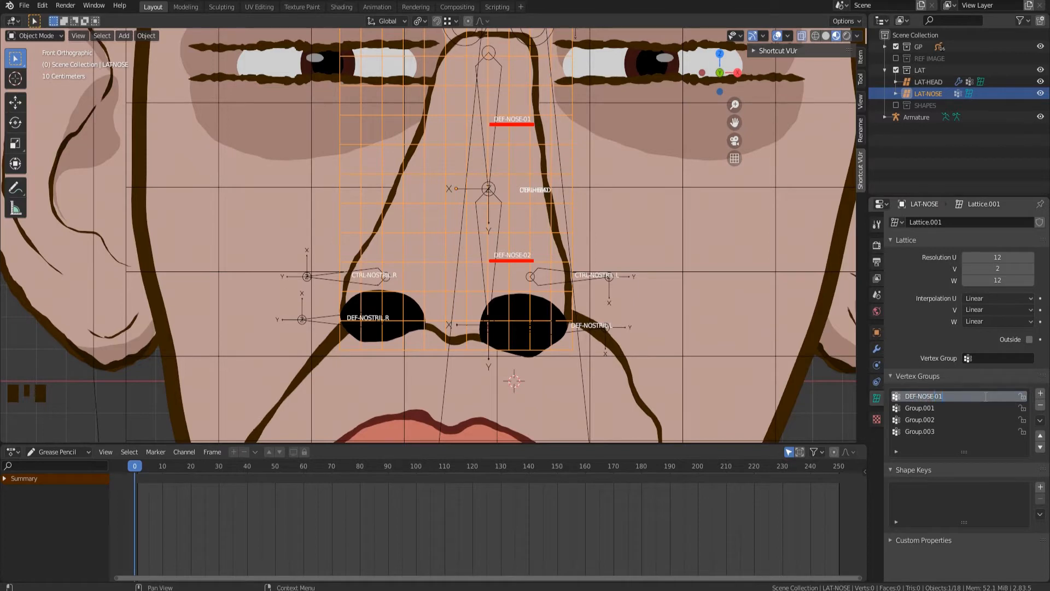
pyautogui.doubleClick(960, 407)
pyautogui.write('DEF-NOSE-02')
# Rename the remaining two LAT-NOSE vertex groups as CTRL_NOSTRIL.R and CTRL_NOSTRIL.L.
pyautogui.doubleClick(960, 419)
pyautogui.write('CTRL_N')
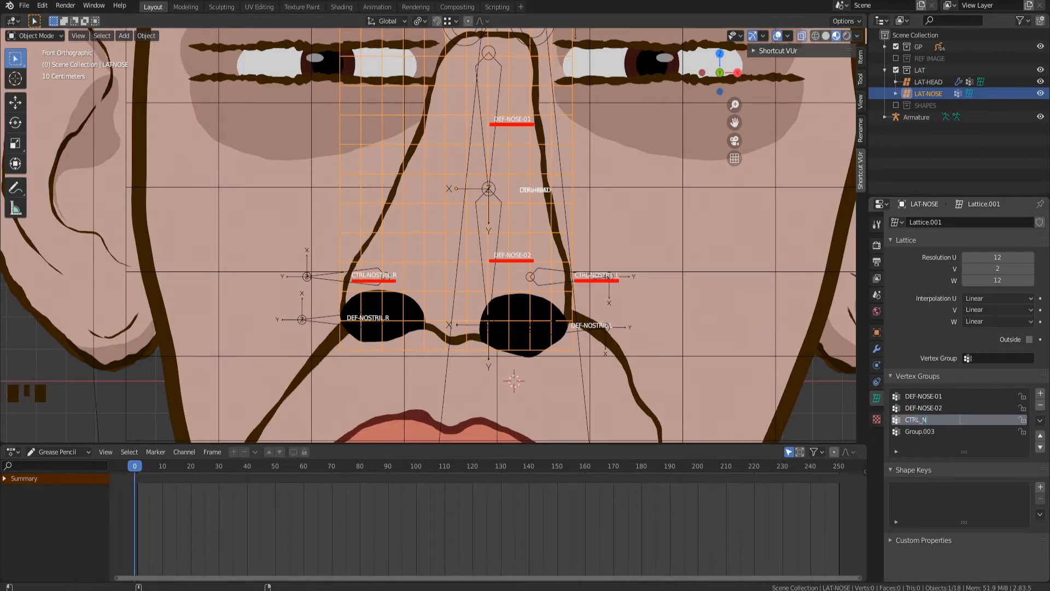
pyautogui.write('OSTRIL.R')
pyautogui.doubleClick(930, 431)
pyautogui.write('CTRL_NOSTRIL.L')
# Switch from the lattice to the armature in Edit Mode and raise the upper joint of DEF-NOSE-01 about 0.06 m along Z.
pyautogui.click(940, 396)
pyautogui.click(33, 35)
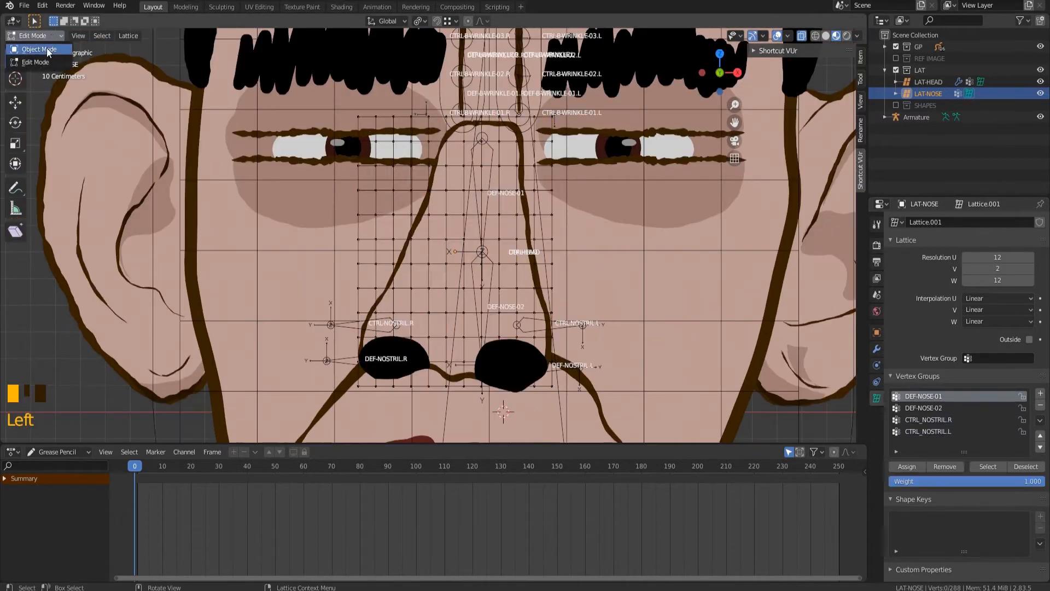
pyautogui.click(39, 49)
pyautogui.click(476, 177)
pyautogui.click(36, 35)
pyautogui.click(36, 61)
pyautogui.click(482, 140)
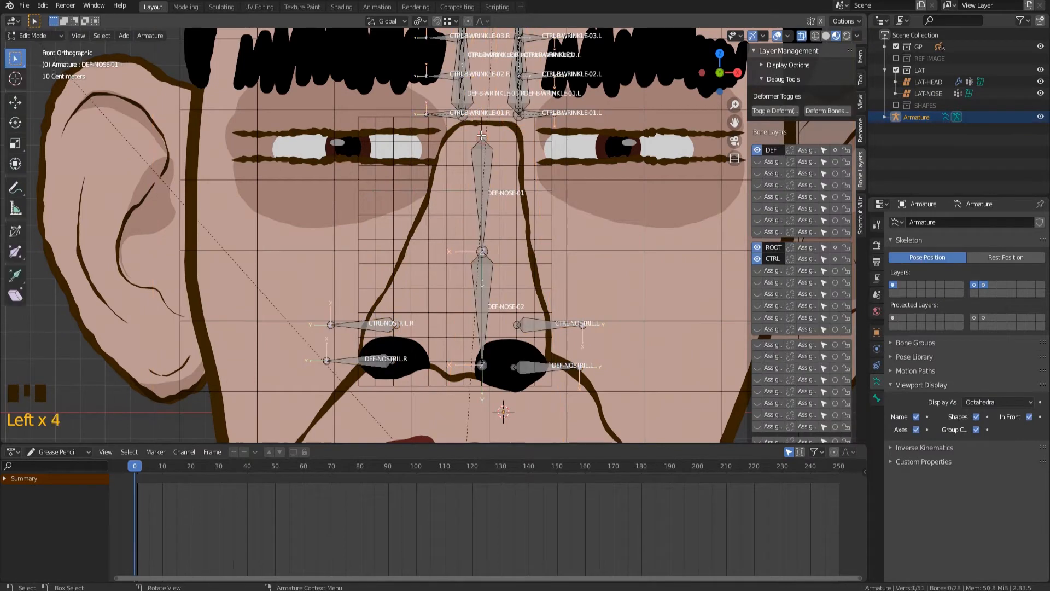
pyautogui.press('g')
pyautogui.press('z')
pyautogui.click(482, 119)
# Move the CTRL-NOSTRIL.R bone down to its nostril's upper edge and lower the CTRL-NOSTRIL.L bone about 0.046 m to match.
pyautogui.scroll(2, 481, 246)
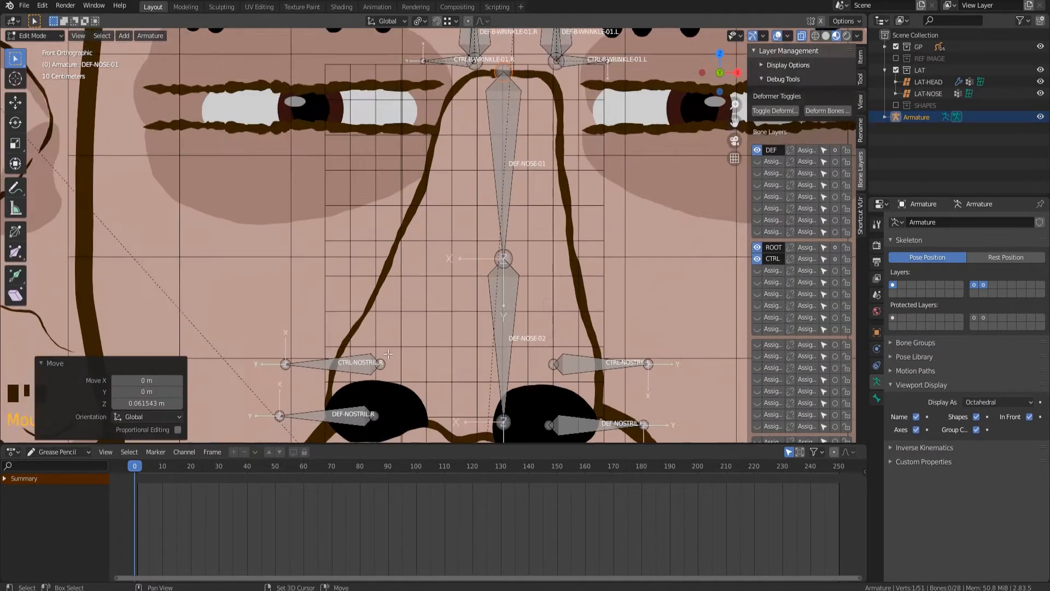
pyautogui.click(410, 239)
pyautogui.press('g')
pyautogui.click(403, 259)
pyautogui.click(634, 243)
pyautogui.press('g')
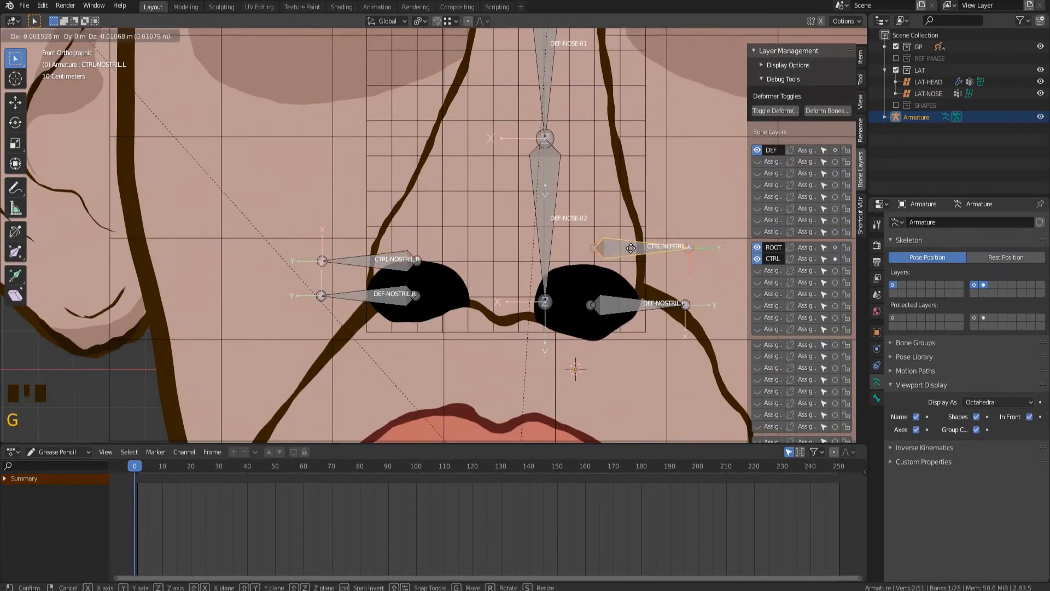
pyautogui.click(632, 260)
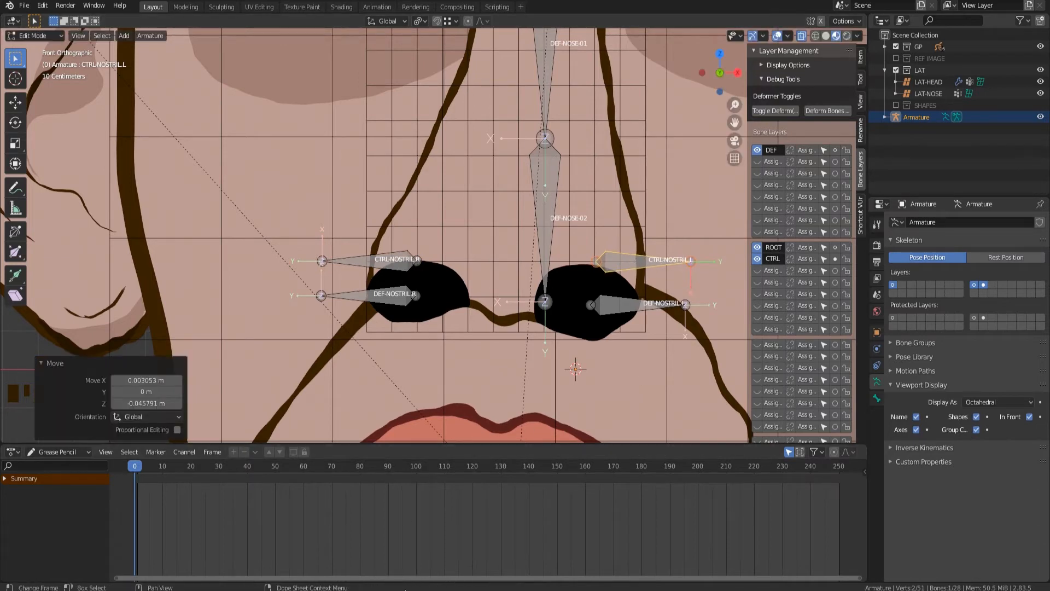
# Take the armature back to Object Mode and open the LAT-NOSE lattice in Edit Mode.
pyautogui.scroll(-3, 570, 330)
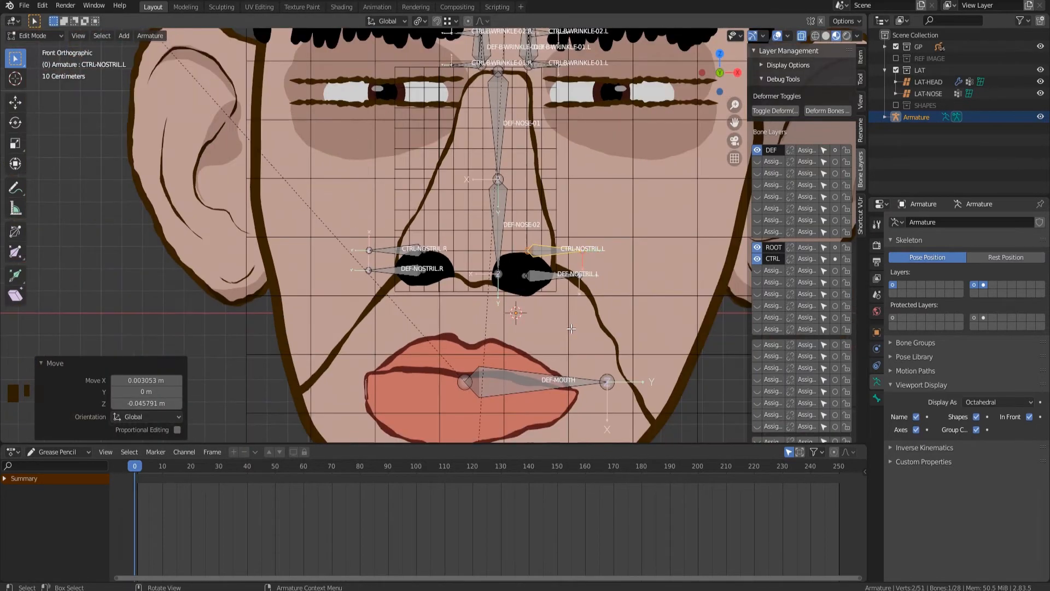
pyautogui.click(48, 35)
pyautogui.click(47, 49)
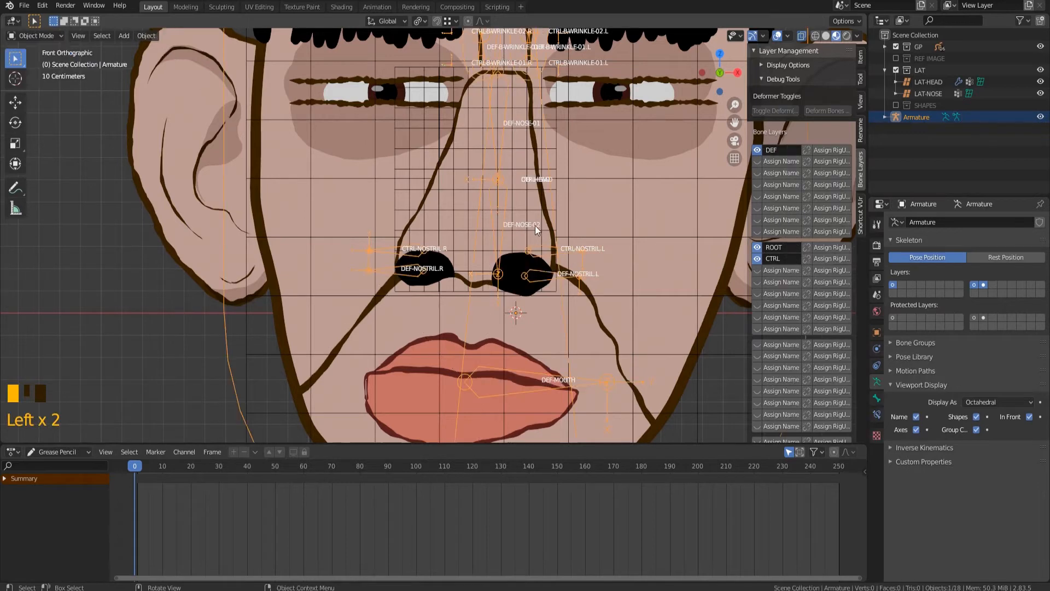
pyautogui.click(535, 226)
pyautogui.click(404, 180)
pyautogui.press('Tab')
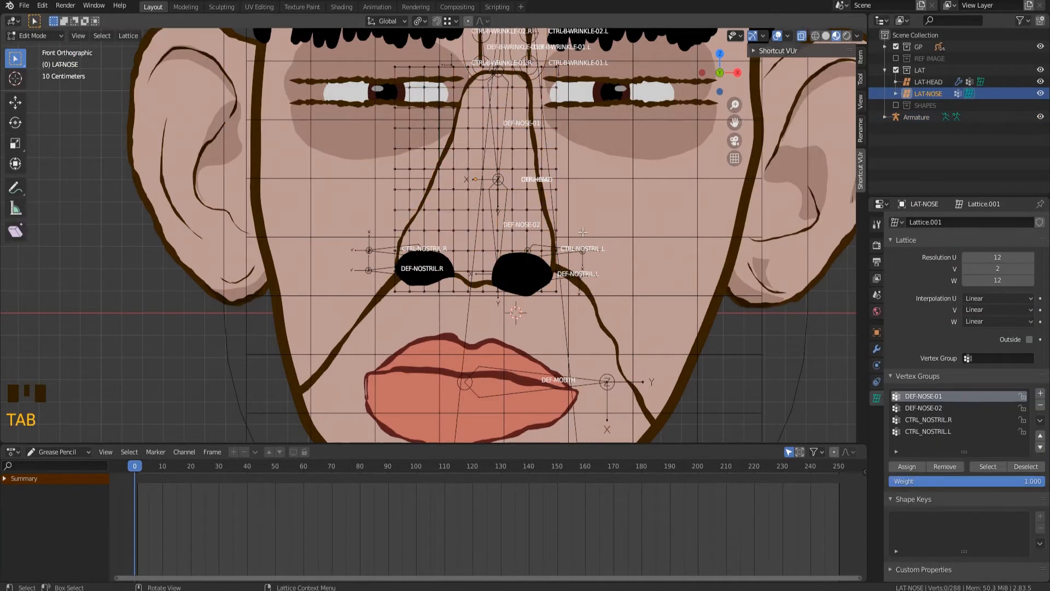
# Assign the upper half of the nose lattice's points to the DEF-NOSE-01 vertex group at weight 1.
pyautogui.scroll(1, 619, 267)
pyautogui.keyDown('shift'); pyautogui.moveTo(619, 266); pyautogui.dragTo(590, 377, button='middle'); pyautogui.keyUp('shift')
pyautogui.click(931, 398)
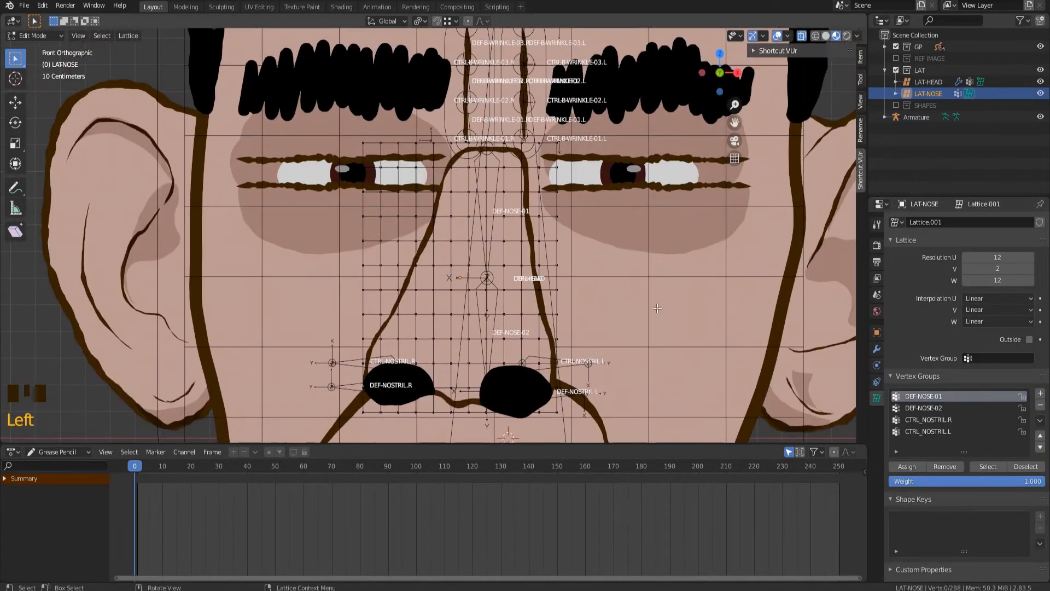
pyautogui.press('c')
pyautogui.moveTo(594, 262)
pyautogui.mouseDown()
pyautogui.moveTo(372, 257)
pyautogui.moveTo(366, 149)
pyautogui.moveTo(421, 146)
pyautogui.mouseUp()
pyautogui.rightClick(558, 149)
pyautogui.press('b')
pyautogui.moveTo(569, 157); pyautogui.dragTo(353, 252)
pyautogui.click(906, 466)
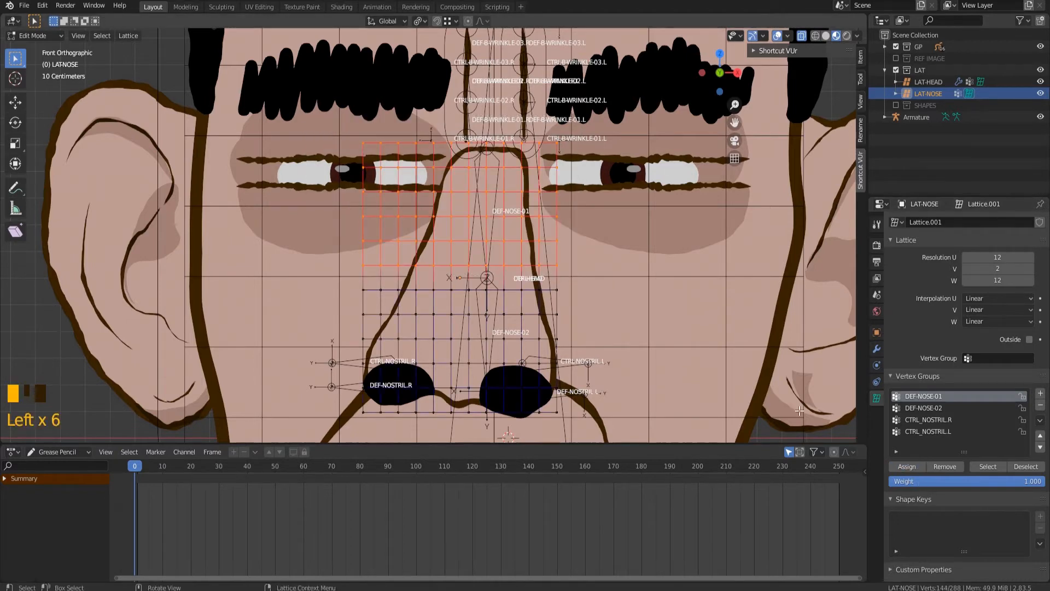
# Assign the lower half of the nose lattice's points to the DEF-NOSE-02 vertex group at weight 1 and deselect everything.
pyautogui.keyDown('shift'); pyautogui.moveTo(606, 340); pyautogui.dragTo(588, 244, button='middle'); pyautogui.keyUp('shift')
pyautogui.hotkey('alt', 'a')
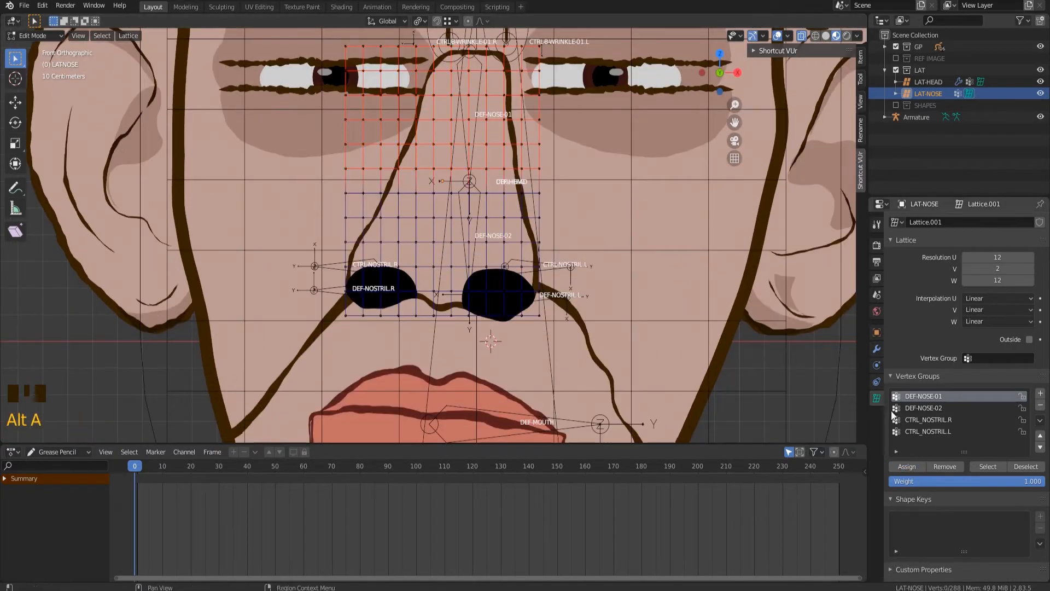
pyautogui.click(923, 408)
pyautogui.click(988, 466)
pyautogui.press('b')
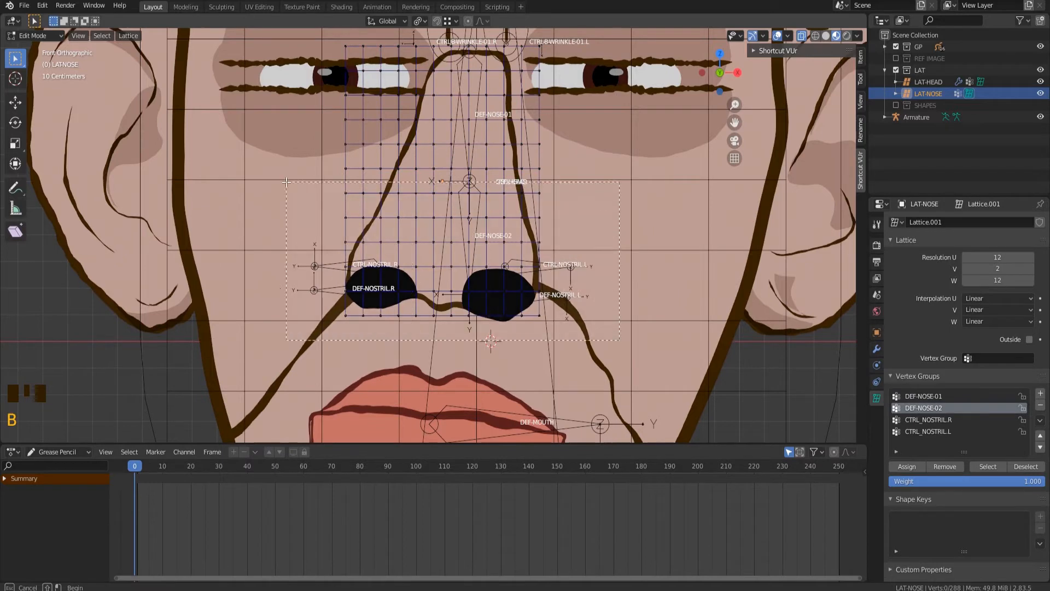
pyautogui.click(910, 467)
pyautogui.click(635, 285)
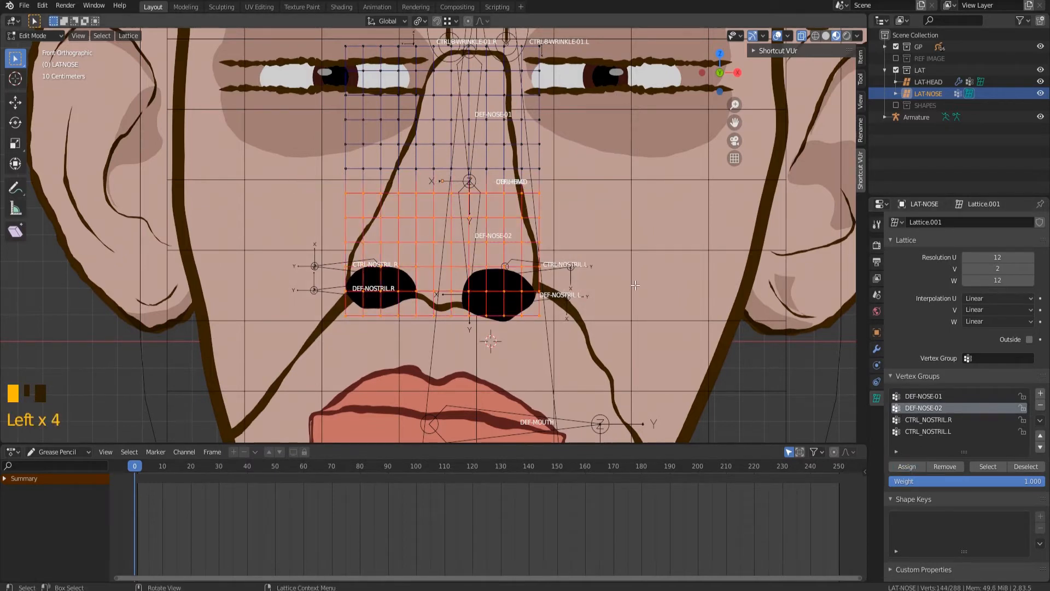
pyautogui.hotkey('alt', 'a')
pyautogui.click(635, 285)
# Assign the lattice points around the CTRL-NOSTRIL.R bone tip to CTRL_NOSTRIL.R, with weights falling from 1 at the tip to 0.25 outward.
pyautogui.scroll(2, 366, 317)
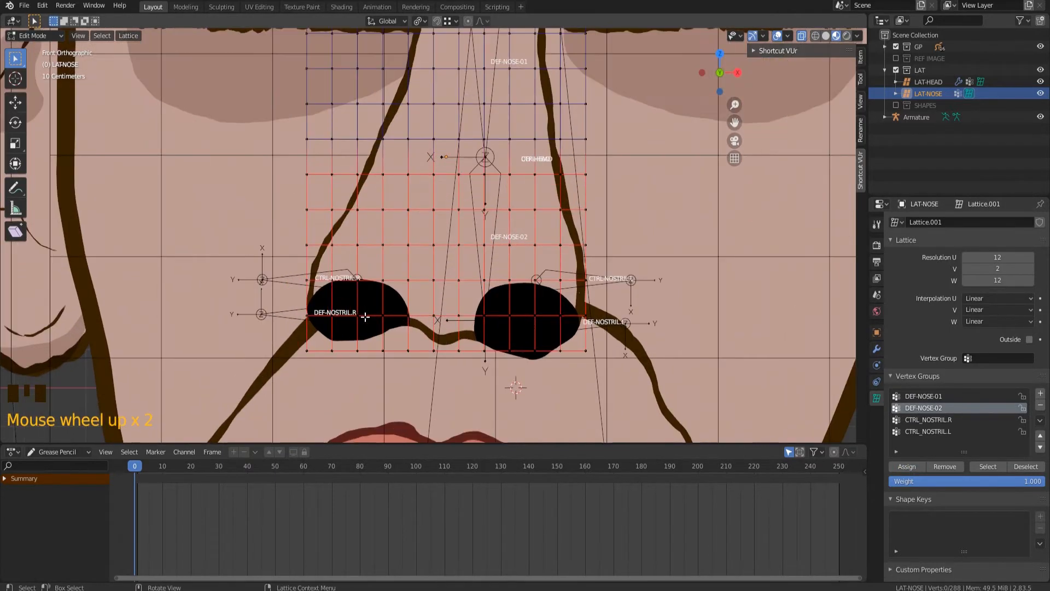
pyautogui.click(898, 424)
pyautogui.keyDown('shift'); pyautogui.moveTo(492, 306); pyautogui.dragTo(461, 326, button='middle'); pyautogui.keyUp('shift')
pyautogui.scroll(2, 461, 327)
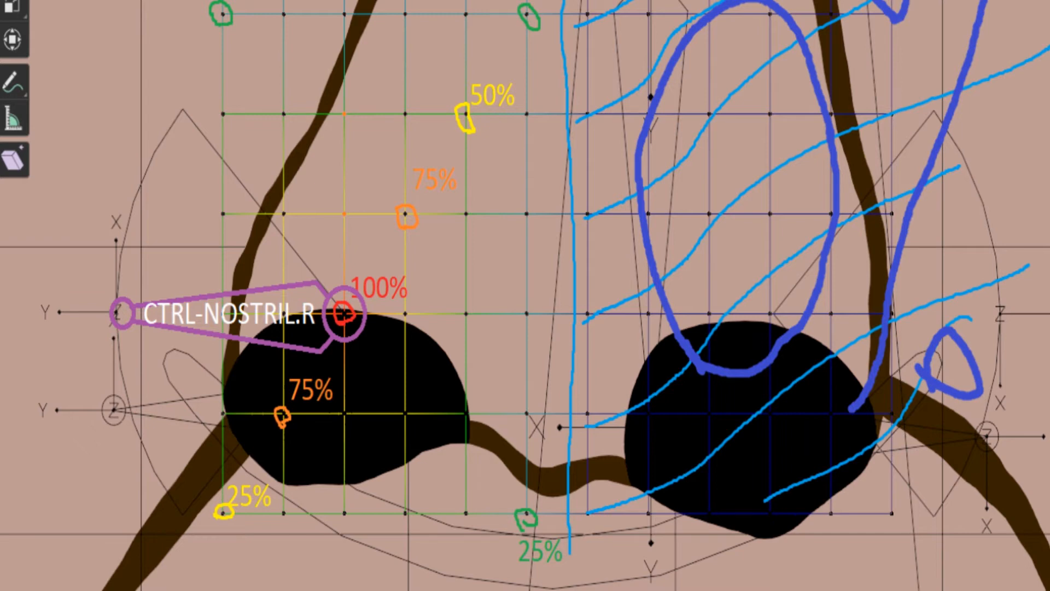
pyautogui.moveTo(344, 312); pyautogui.dragTo(521, 26)
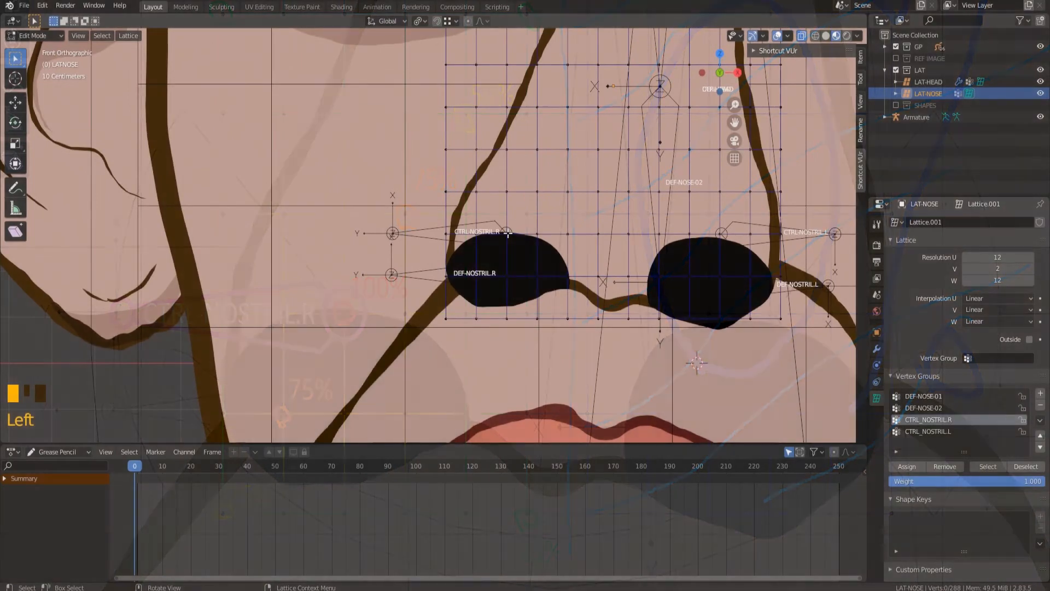
pyautogui.click(508, 233)
pyautogui.click(906, 466)
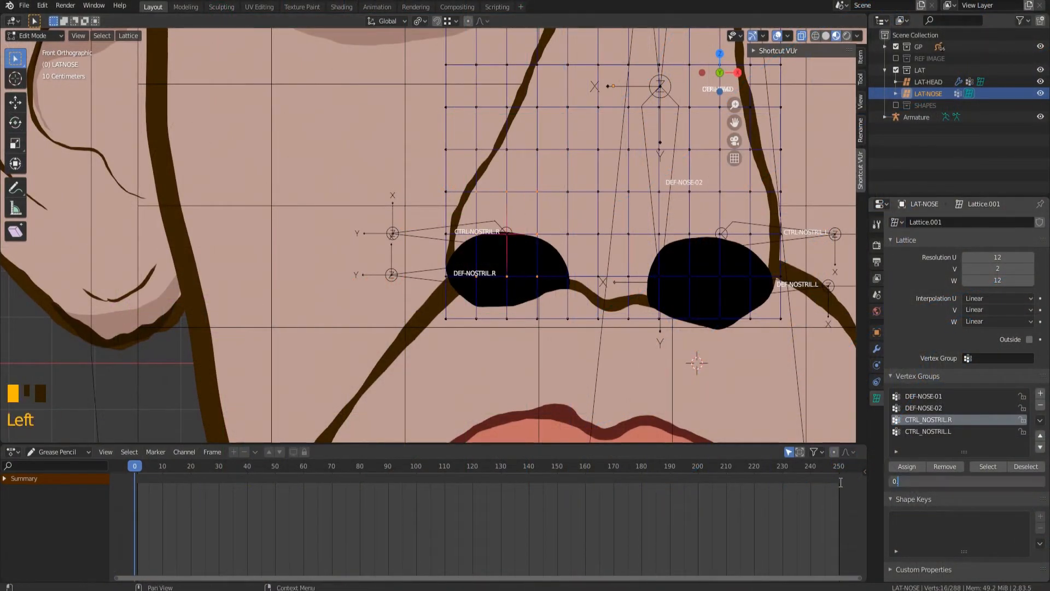
pyautogui.press('c')
pyautogui.click(990, 480)
pyautogui.press('BackSpace')
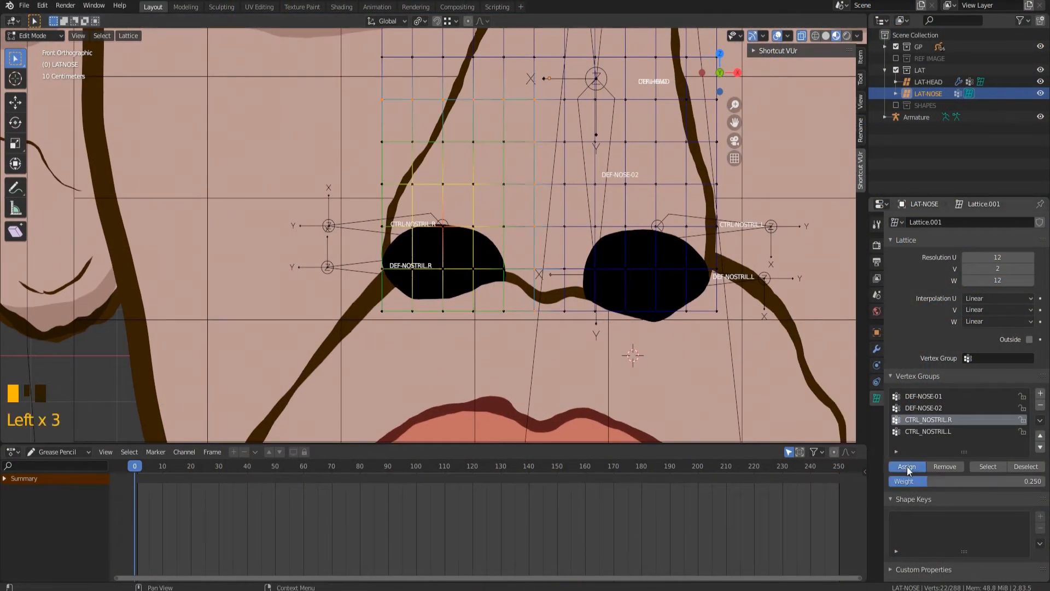
# Assign lattice points to CTRL_NOSTRIL.L at weight 1 at the CTRL-NOSTRIL.L bone tip, 0.75 around it and 0.5 in the next ring.
pyautogui.click(928, 431)
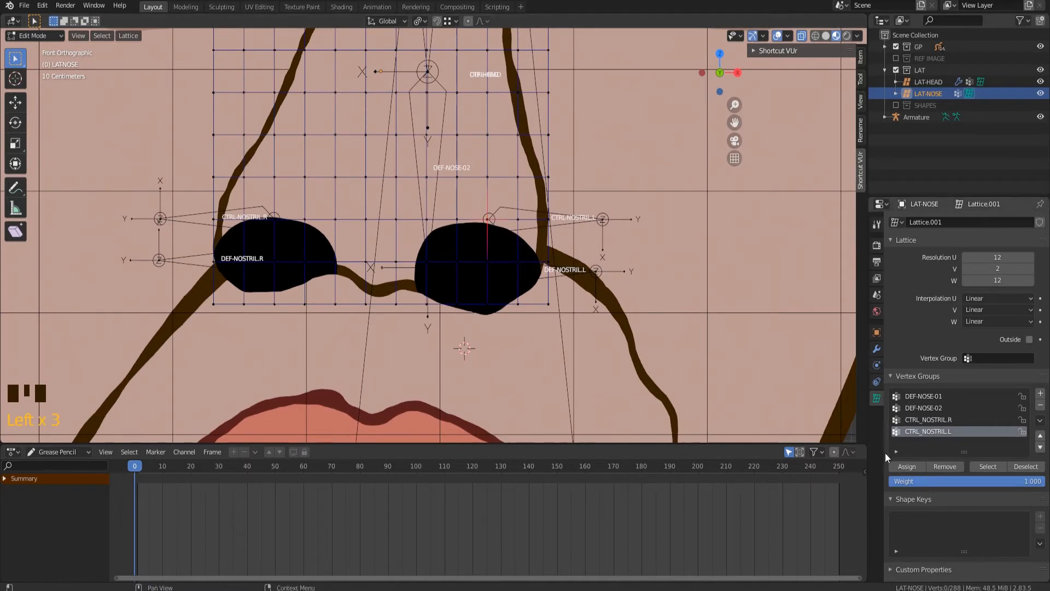
pyautogui.click(990, 480)
pyautogui.press('BackSpace')
pyautogui.press('BackSpace')
pyautogui.write('0.75')
pyautogui.click(906, 466)
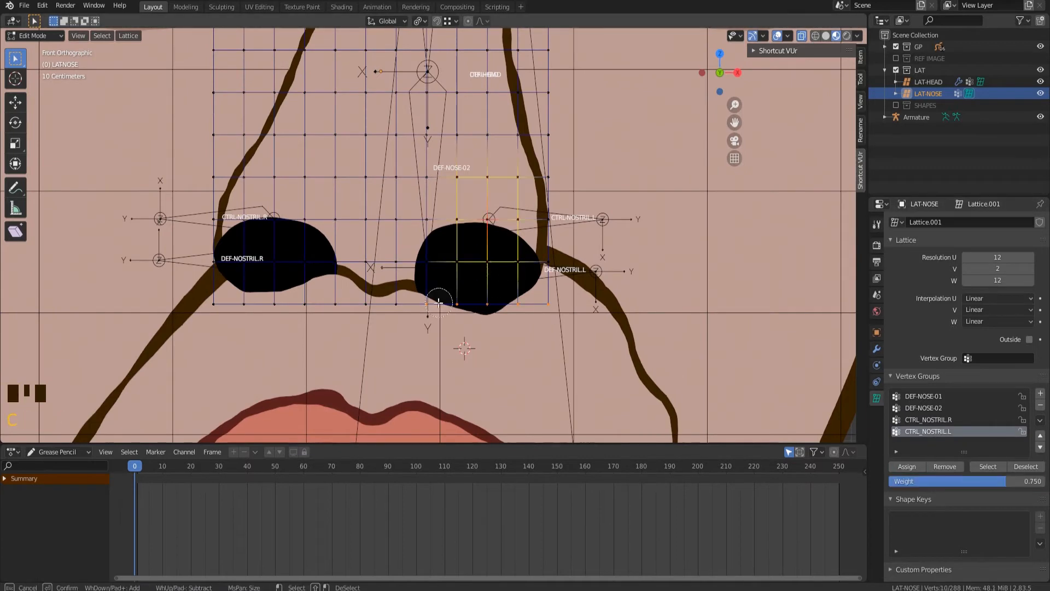
pyautogui.click(990, 481)
pyautogui.write('0.5')
pyautogui.click(918, 468)
# Assign the outermost ring of lattice points to CTRL_NOSTRIL.L at weight 0.25 and return to Object Mode.
pyautogui.press('c')
pyautogui.moveTo(398, 131); pyautogui.dragTo(548, 92)
pyautogui.press('Escape')
pyautogui.click(990, 480)
pyautogui.write('0.25')
pyautogui.click(910, 466)
pyautogui.click(714, 376)
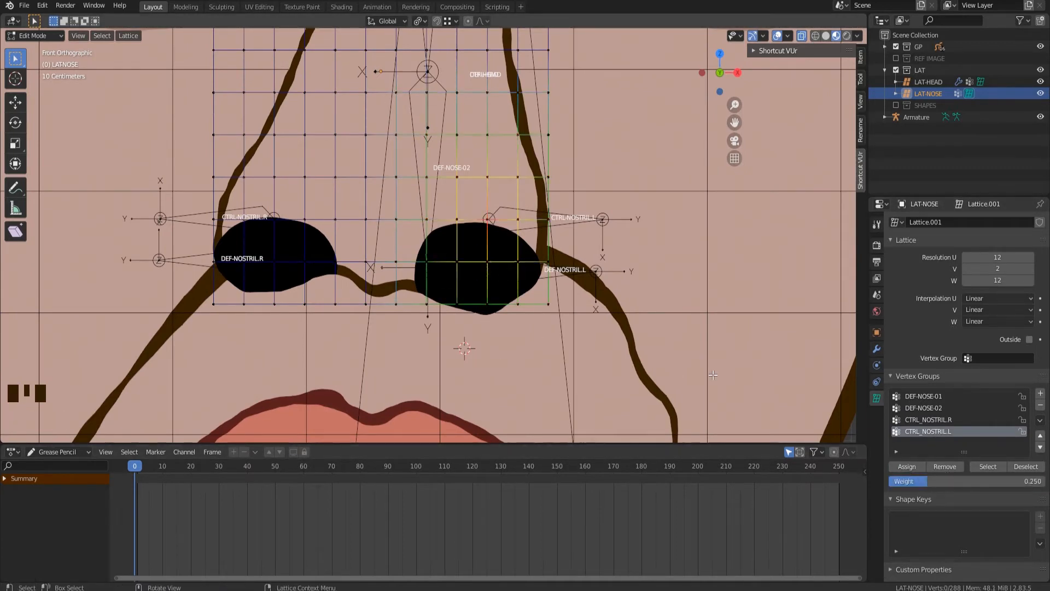
pyautogui.scroll(-4, 518, 284)
pyautogui.keyDown('shift'); pyautogui.moveTo(519, 284); pyautogui.dragTo(565, 345, button='middle'); pyautogui.keyUp('shift')
pyautogui.click(25, 36)
pyautogui.click(34, 49)
# Put the armature in Pose Mode and hide the head bone that overlaps the nose bones.
pyautogui.click(638, 251)
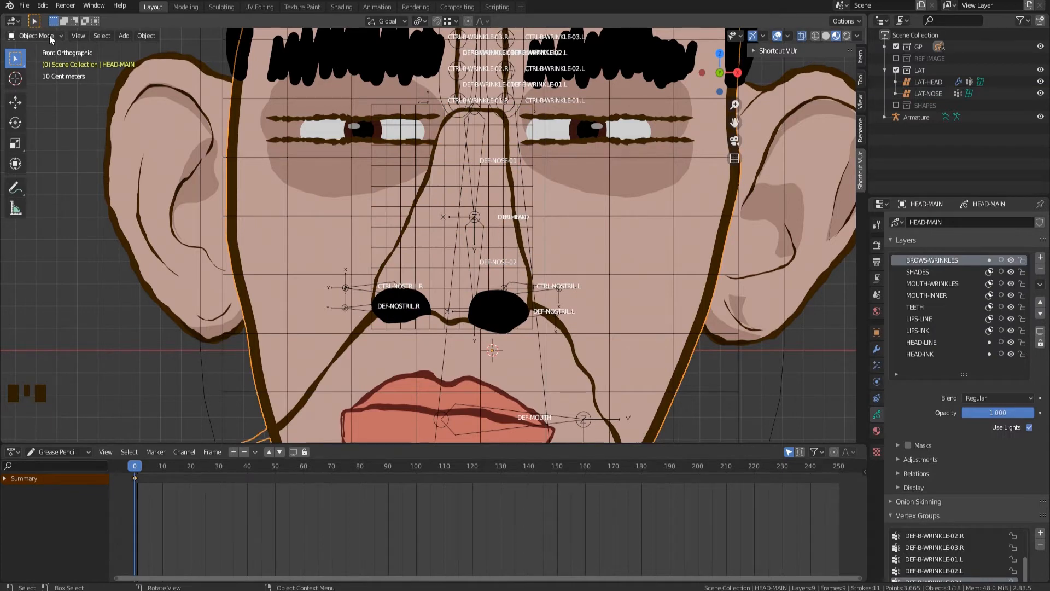
pyautogui.click(468, 259)
pyautogui.click(34, 35)
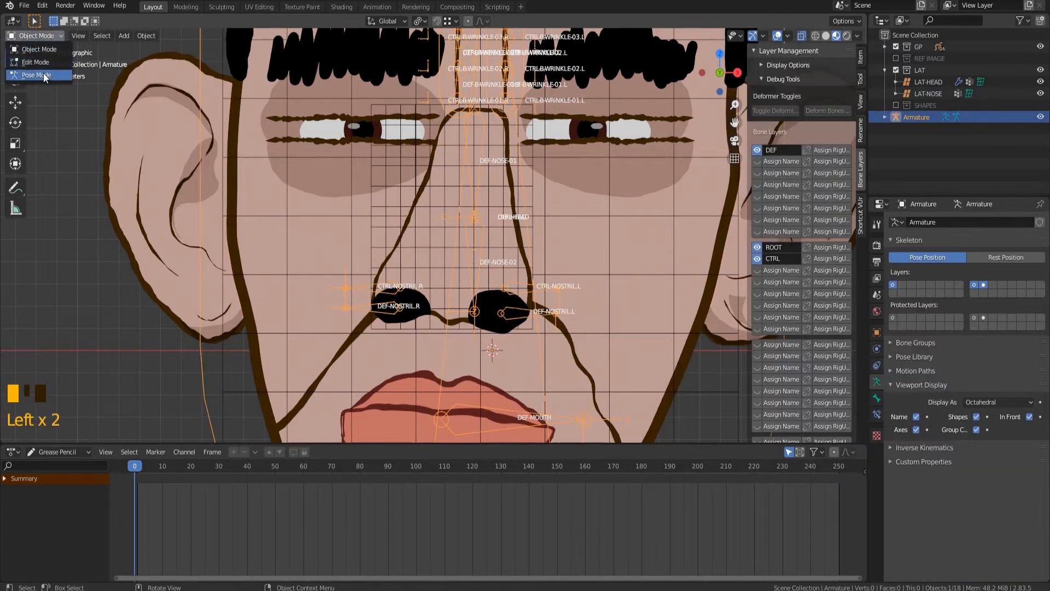
pyautogui.click(44, 75)
pyautogui.click(475, 247)
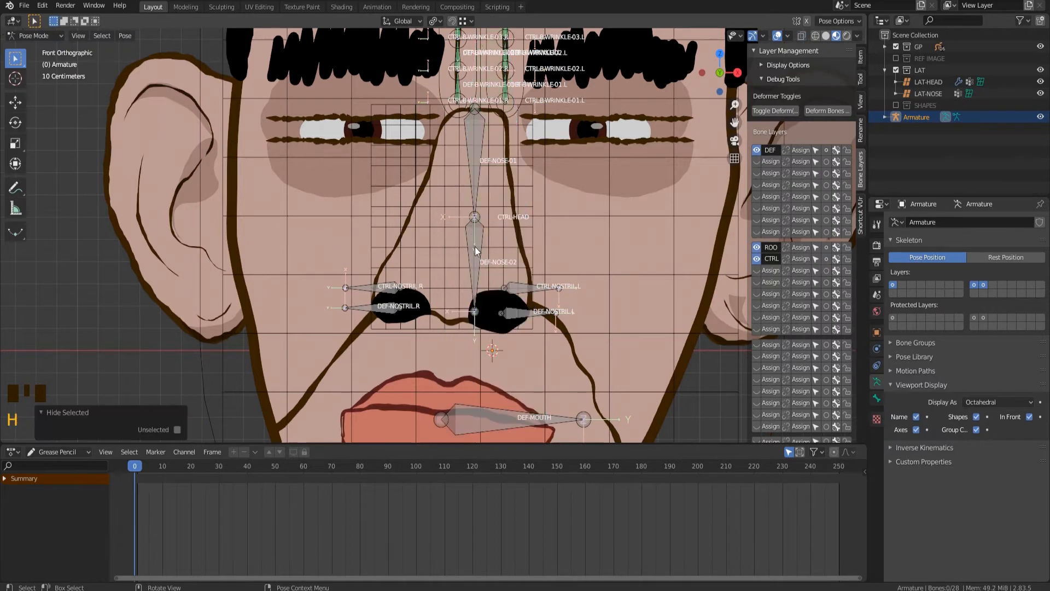
# Try rotating the DEF-NOSE-02 bone to test how the nose deforms.
pyautogui.press('r')
pyautogui.click(496, 249)
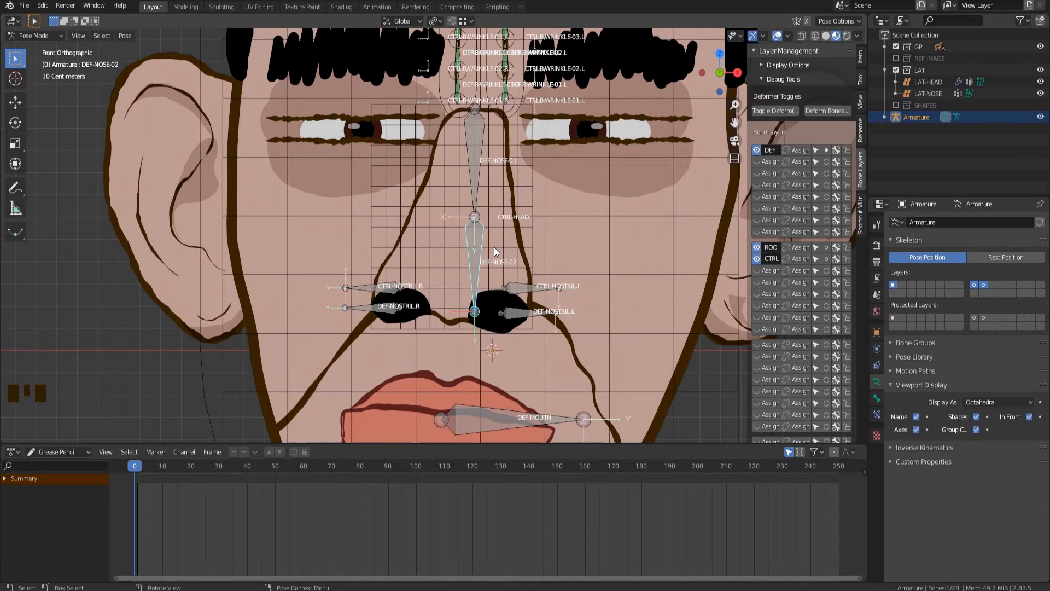
pyautogui.click(494, 248)
# Return to Object Mode and add an Armature modifier to the LAT-NOSE lattice with Armature as its object.
pyautogui.click(44, 35)
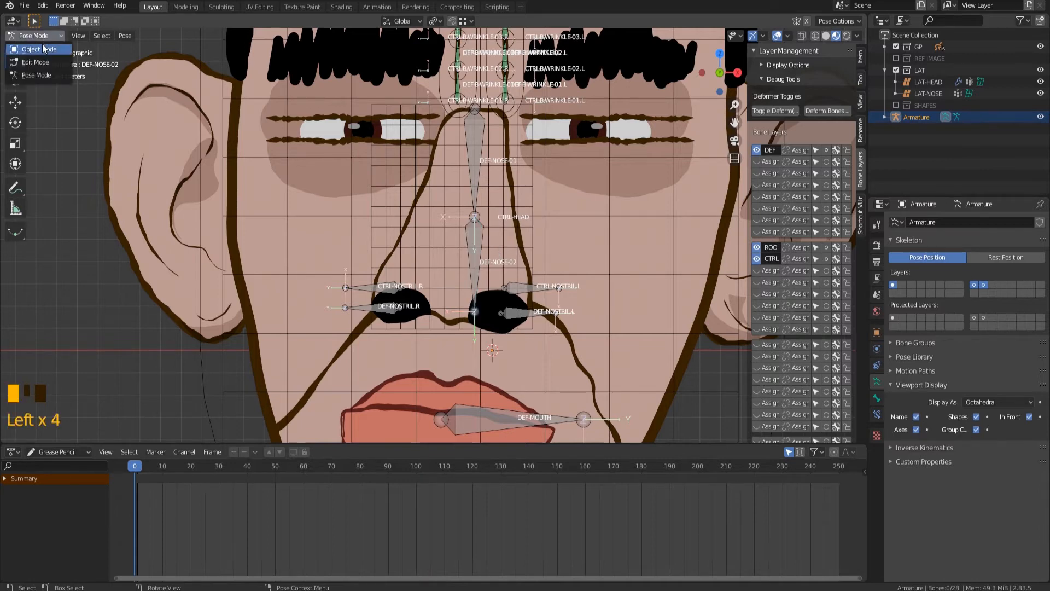
pyautogui.click(38, 49)
pyautogui.click(430, 251)
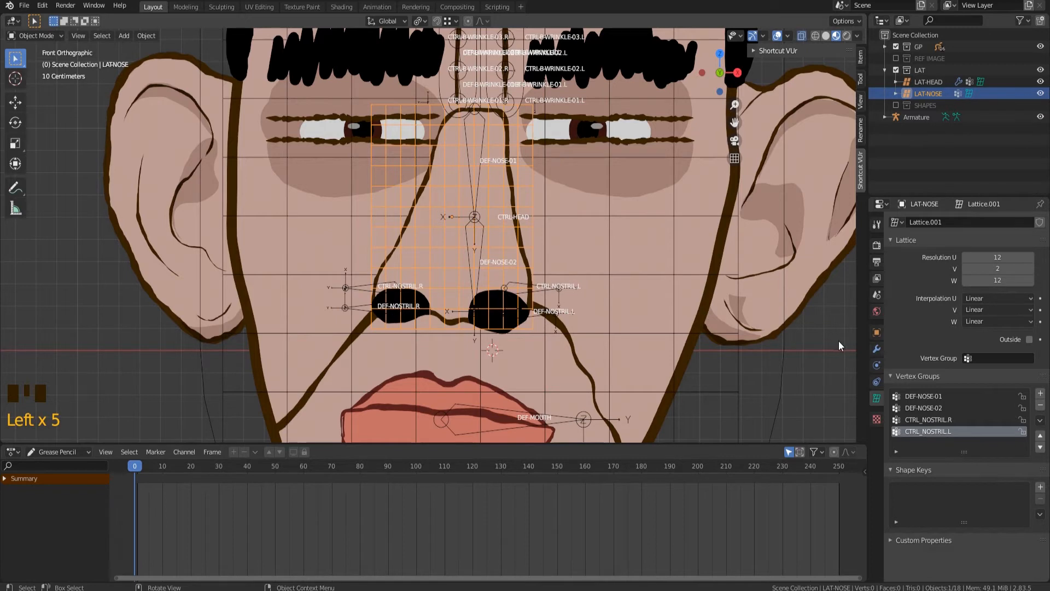
pyautogui.click(876, 348)
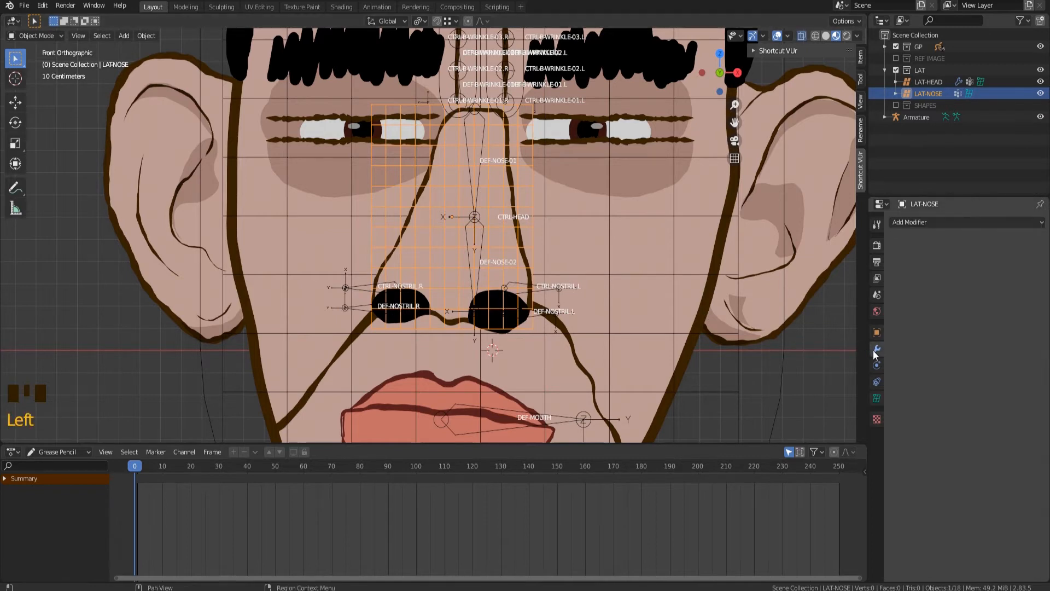
pyautogui.click(921, 224)
pyautogui.click(936, 246)
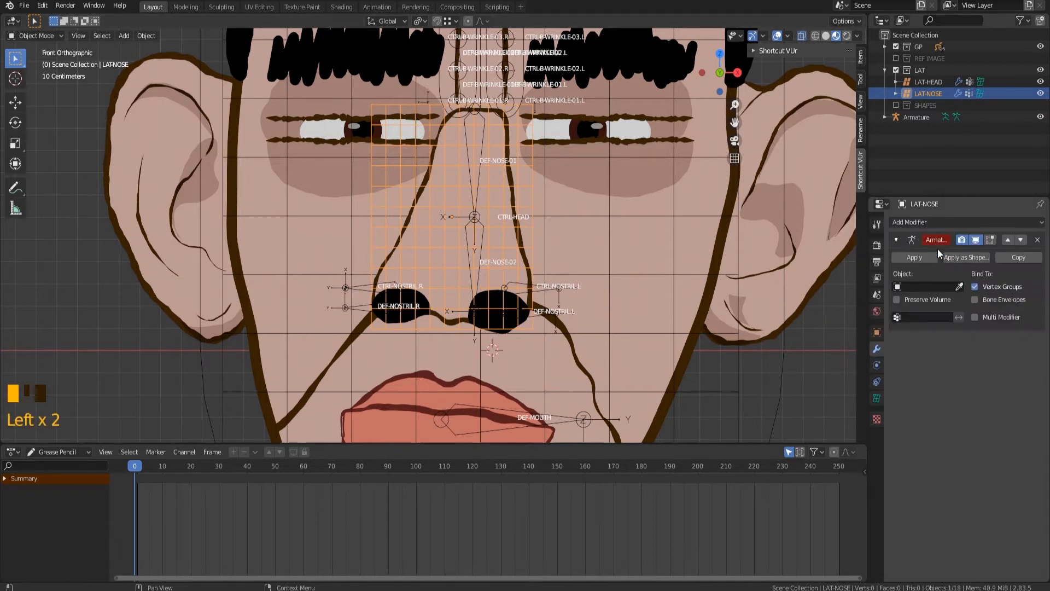
pyautogui.click(925, 287)
pyautogui.click(930, 298)
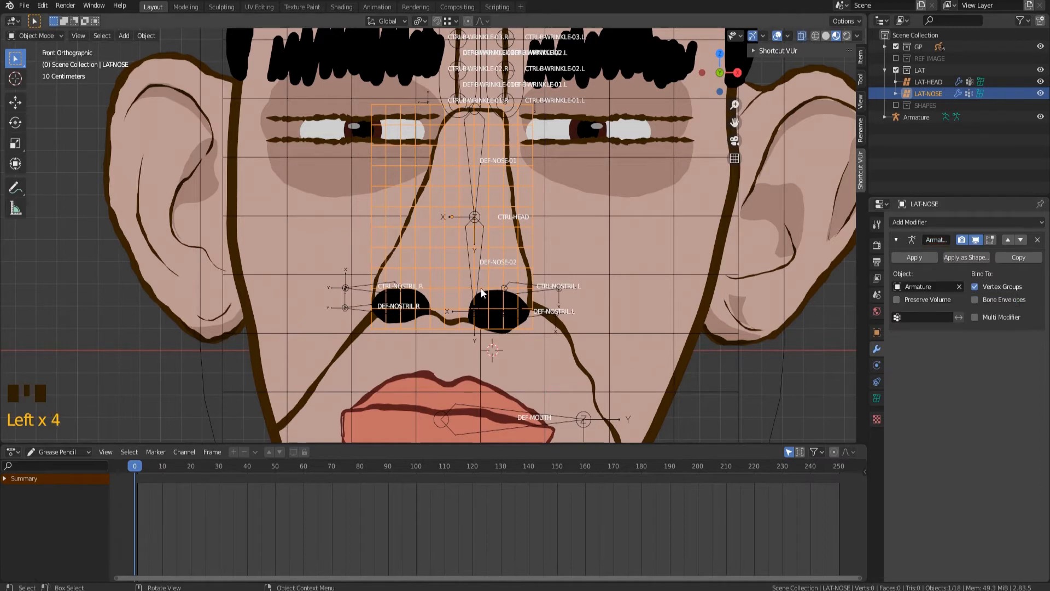
# Select the NOSE object and limit its Lattice modifier to the NOSE-BASE vertex group.
pyautogui.click(417, 267)
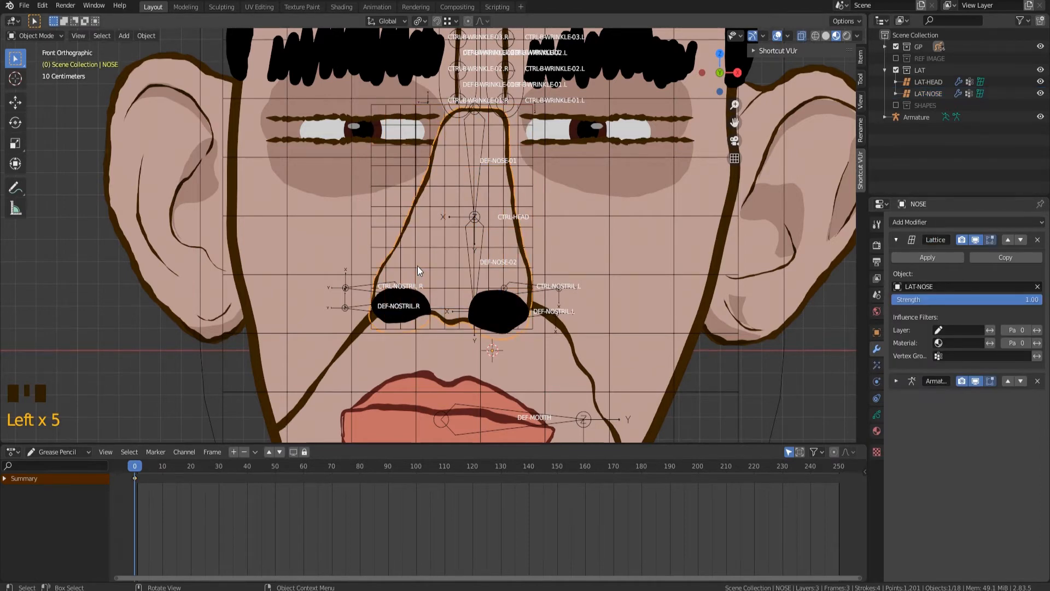
pyautogui.click(409, 260)
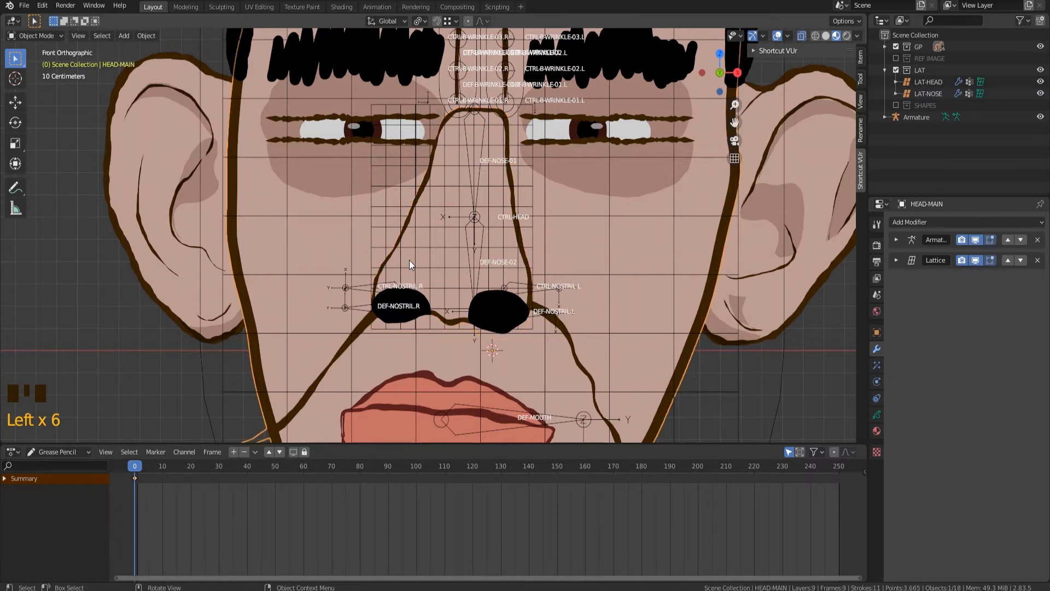
pyautogui.click(409, 261)
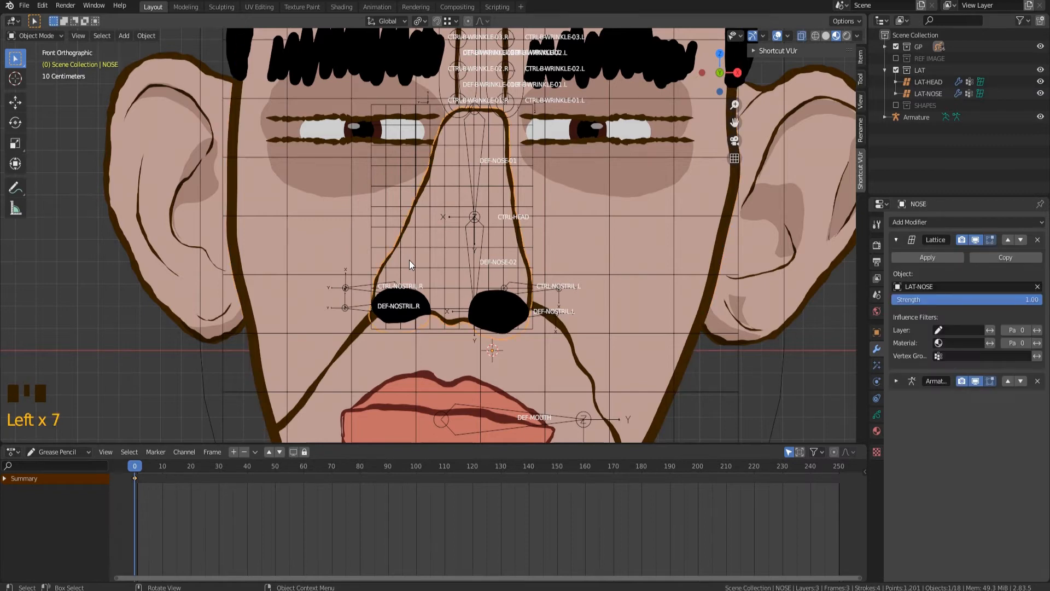
pyautogui.click(965, 356)
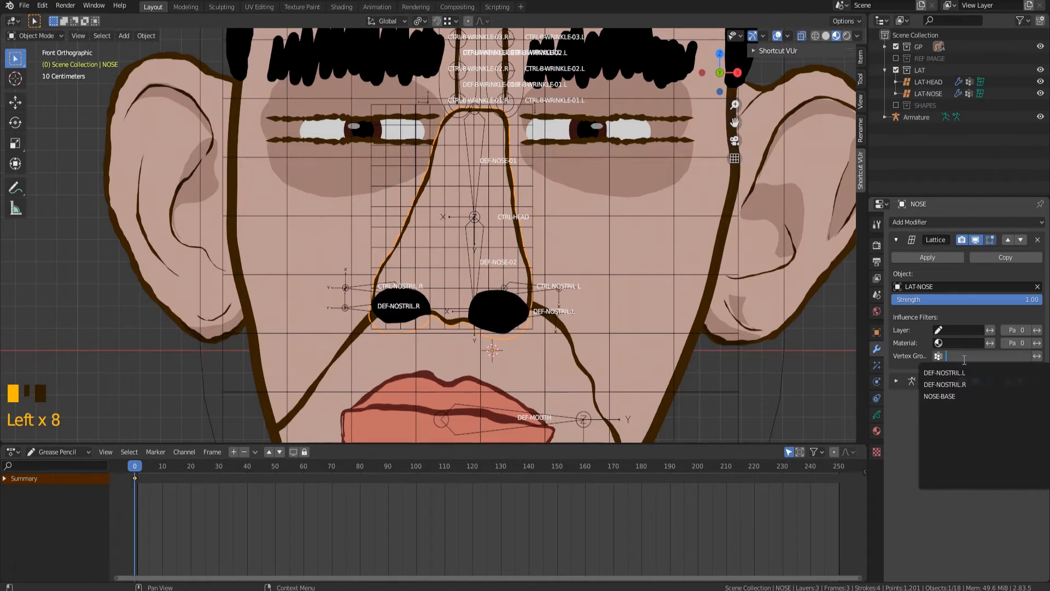
pyautogui.click(956, 397)
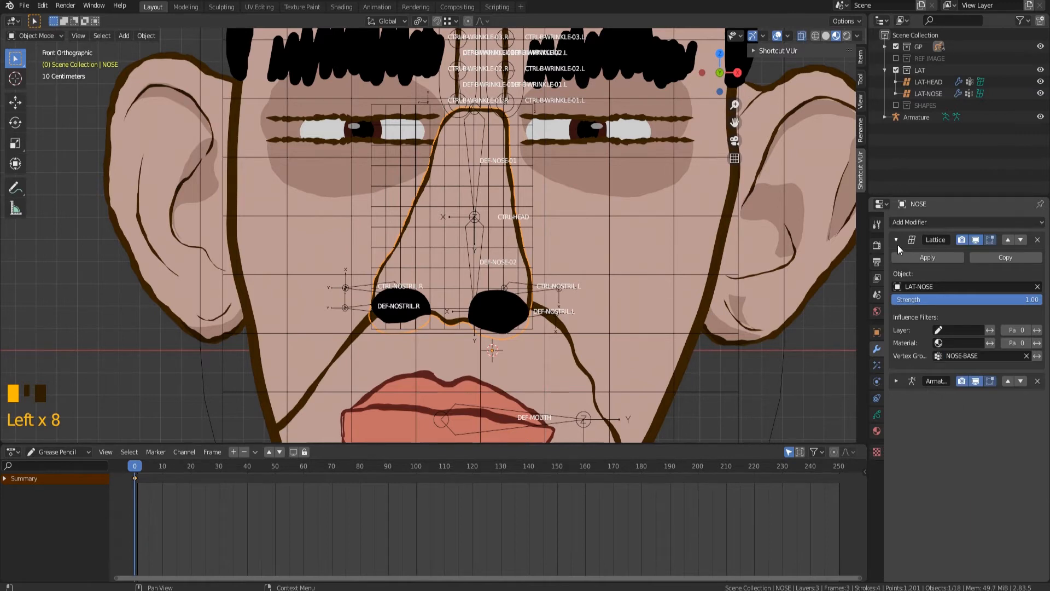
# Select the armature overlapping the nose and put it in Pose Mode.
pyautogui.click(897, 241)
pyautogui.click(37, 35)
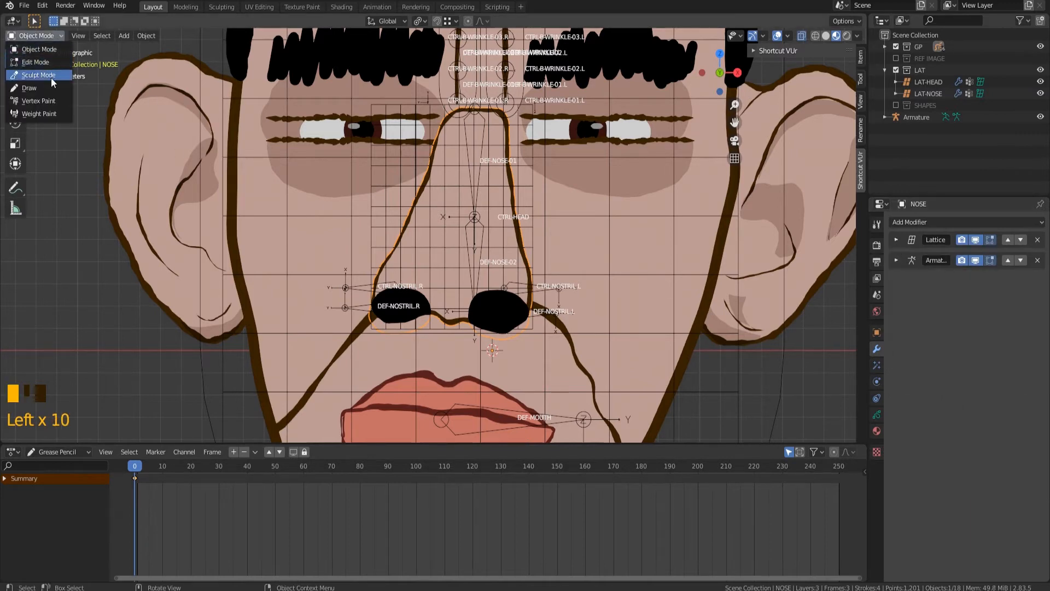
pyautogui.click(51, 50)
pyautogui.click(425, 245)
pyautogui.click(468, 240)
pyautogui.click(22, 36)
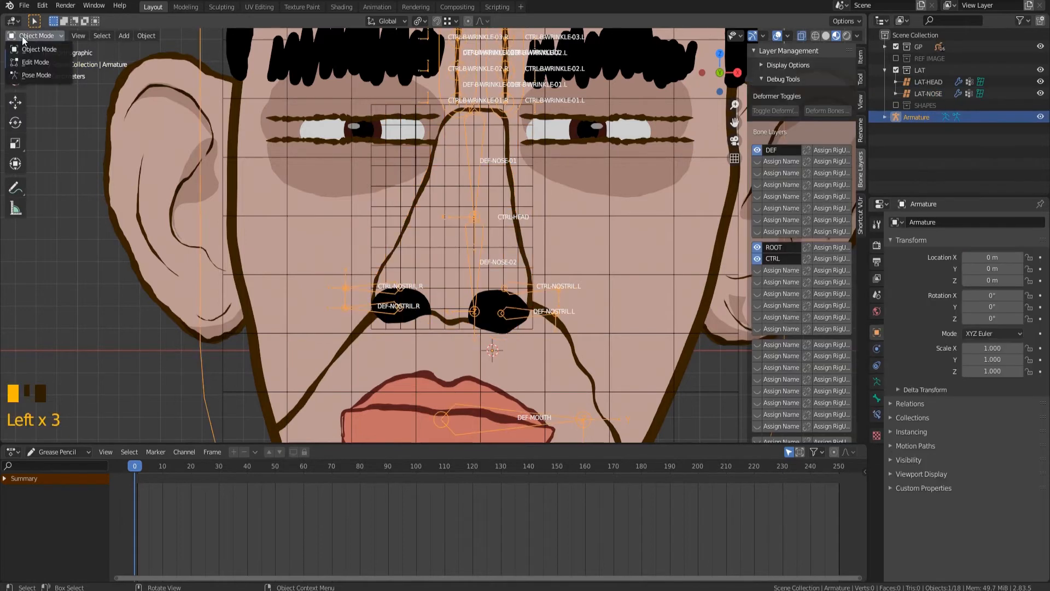
pyautogui.click(24, 74)
# Try rotating the DEF-NOSE-02 and DEF-NOSE-01 bones in turn to test how the nose and its lattice deform.
pyautogui.click(468, 259)
pyautogui.press('r')
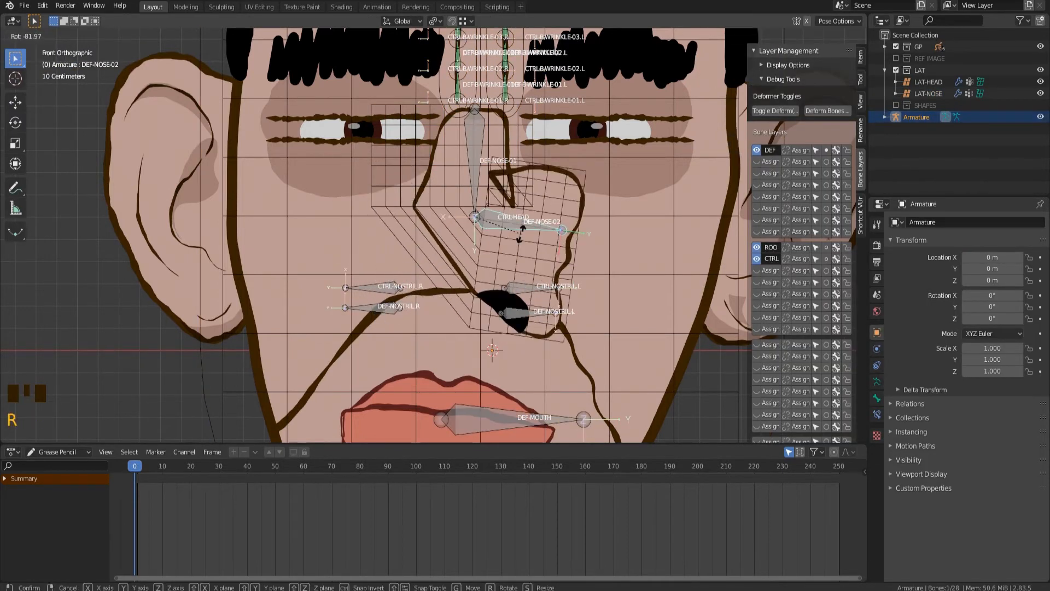
pyautogui.press('Escape')
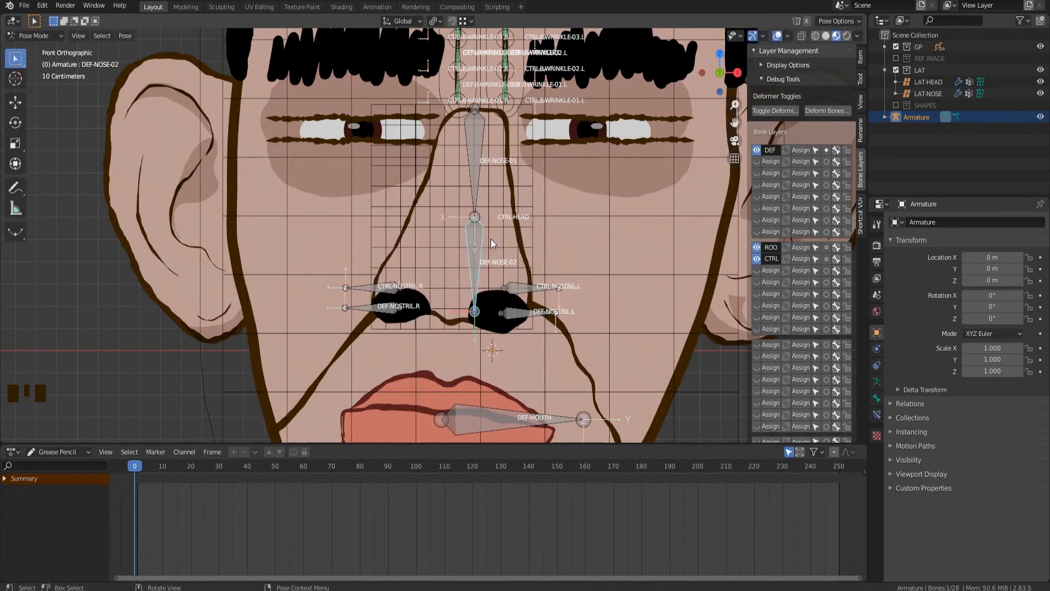
pyautogui.click(477, 184)
pyautogui.press('r')
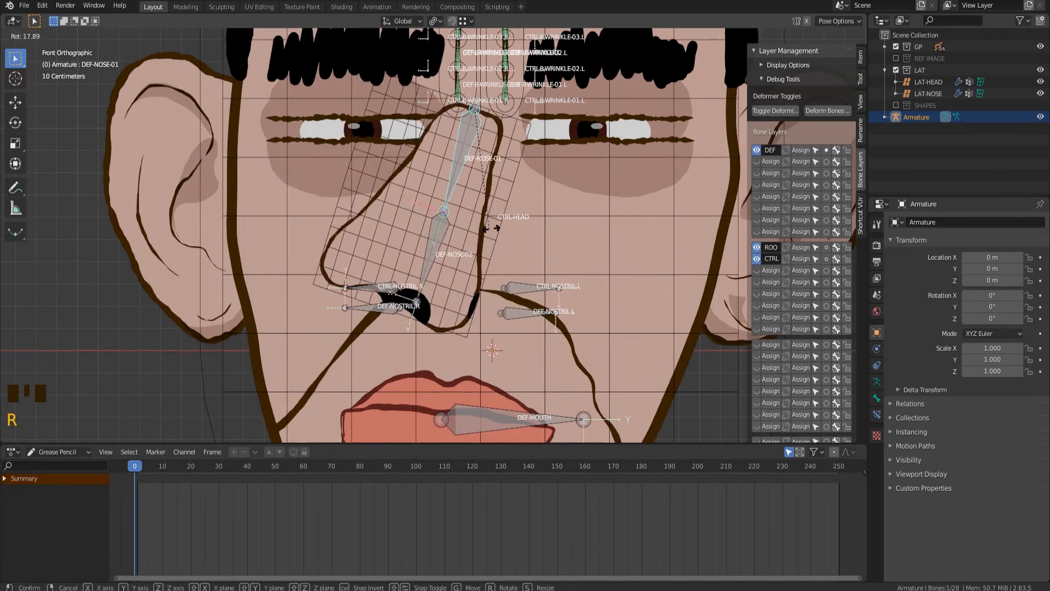
pyautogui.click(523, 223)
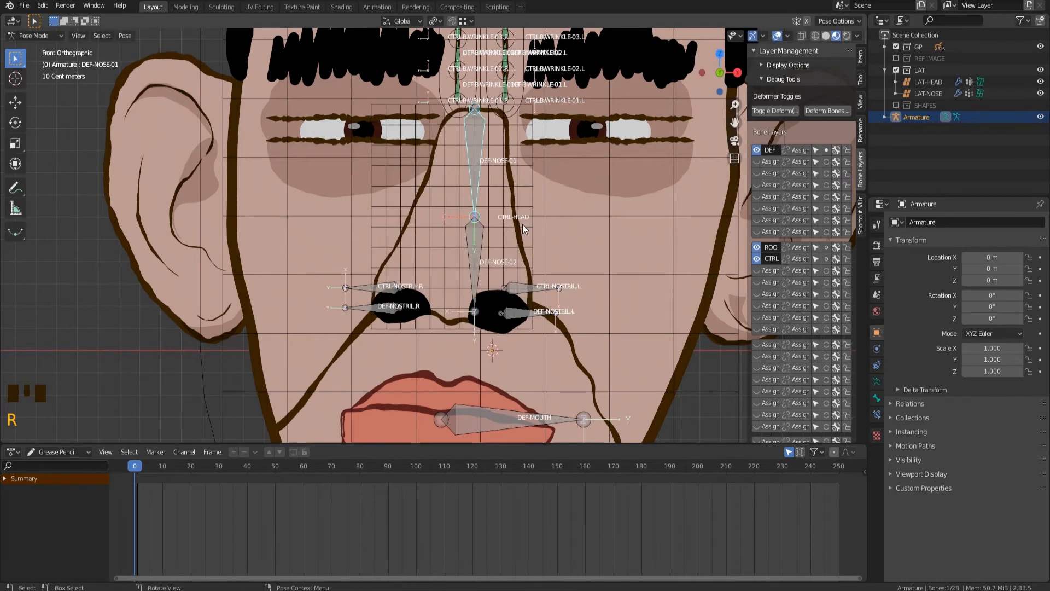
# Set the Bendy Bones segments of both DEF-NOSE-01 and DEF-NOSE-02 to 32.
pyautogui.keyDown('shift'); pyautogui.click(477, 240); pyautogui.keyUp('shift')
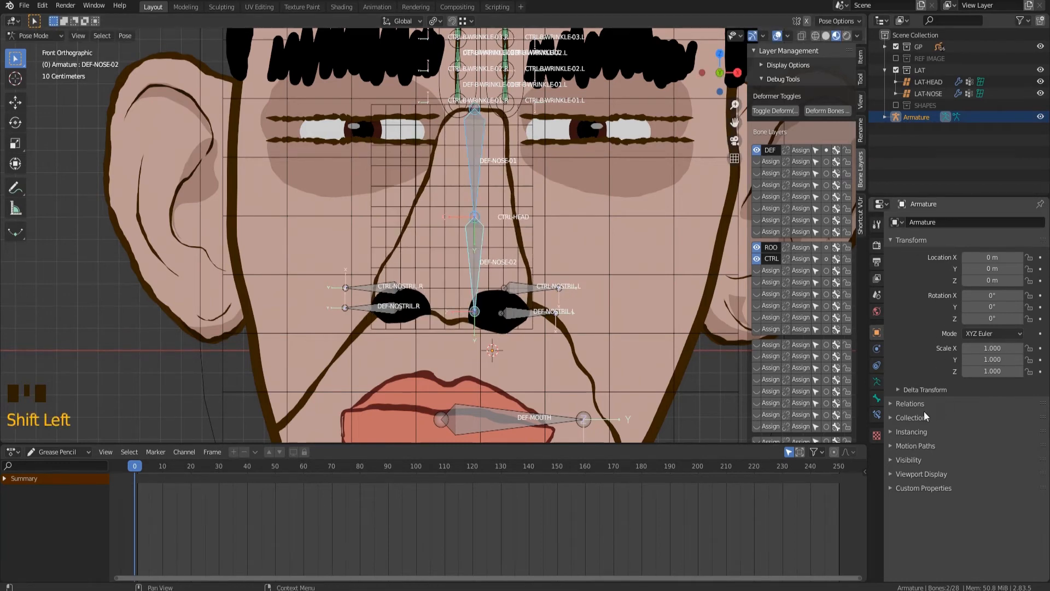
pyautogui.click(878, 398)
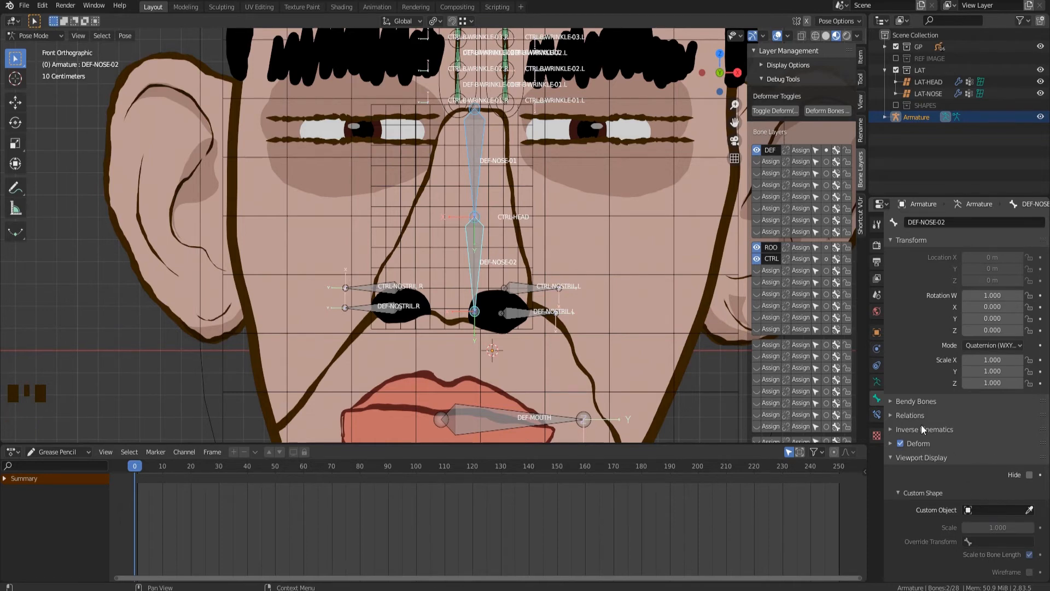
pyautogui.click(910, 401)
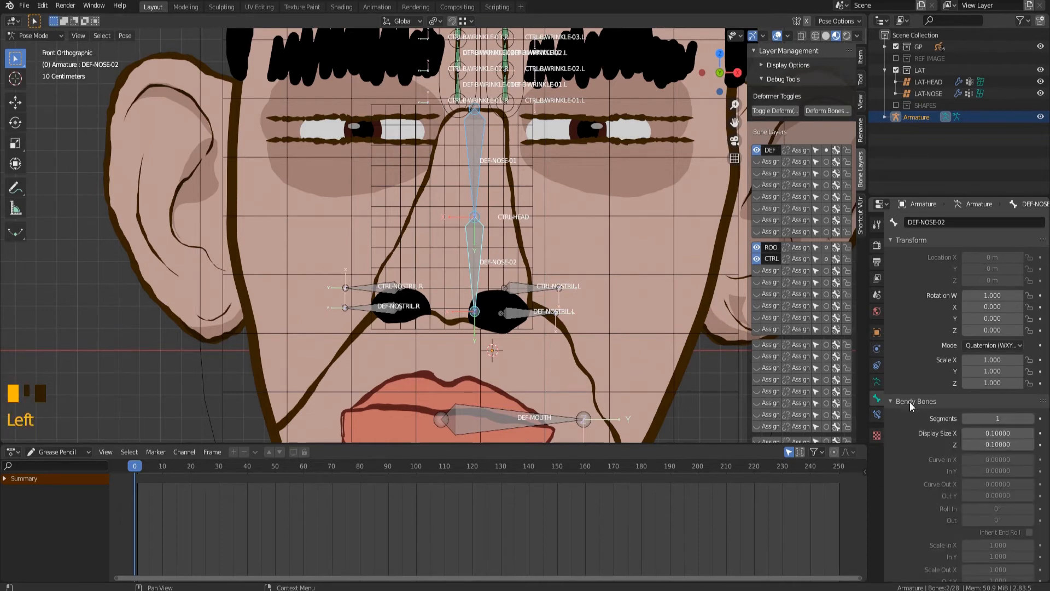
pyautogui.click(994, 418)
pyautogui.press('Return')
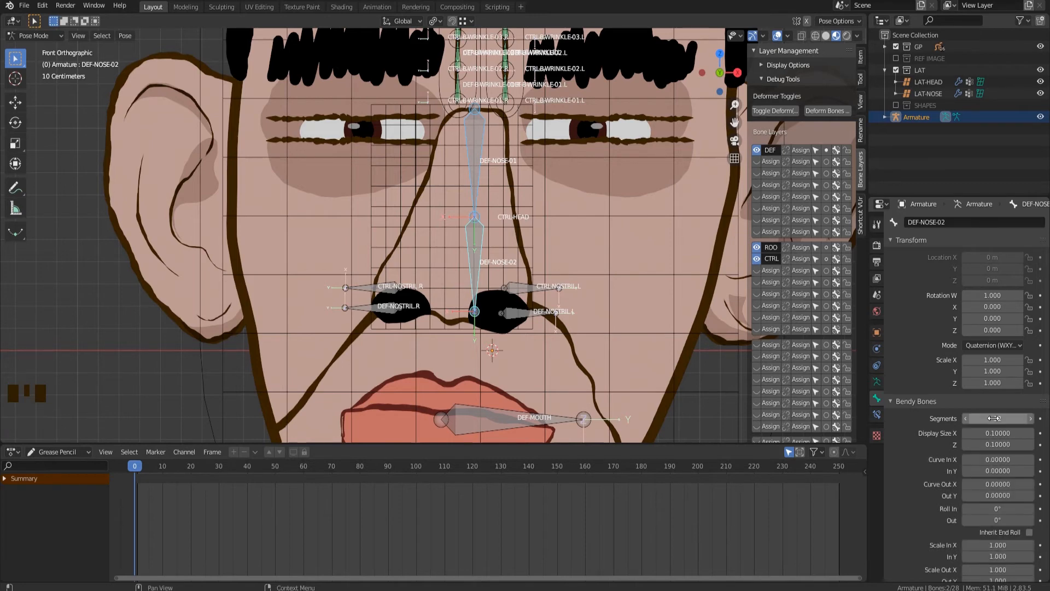
# Try rotating DEF-NOSE-02 to test the nose's bend with the bendy bone segments.
pyautogui.click(477, 282)
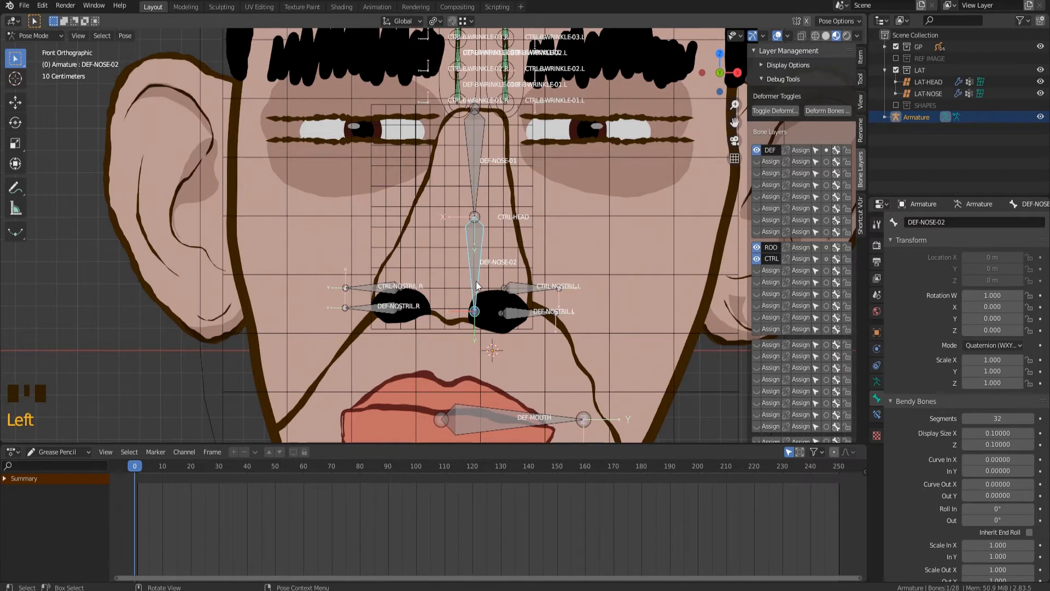
pyautogui.press('r')
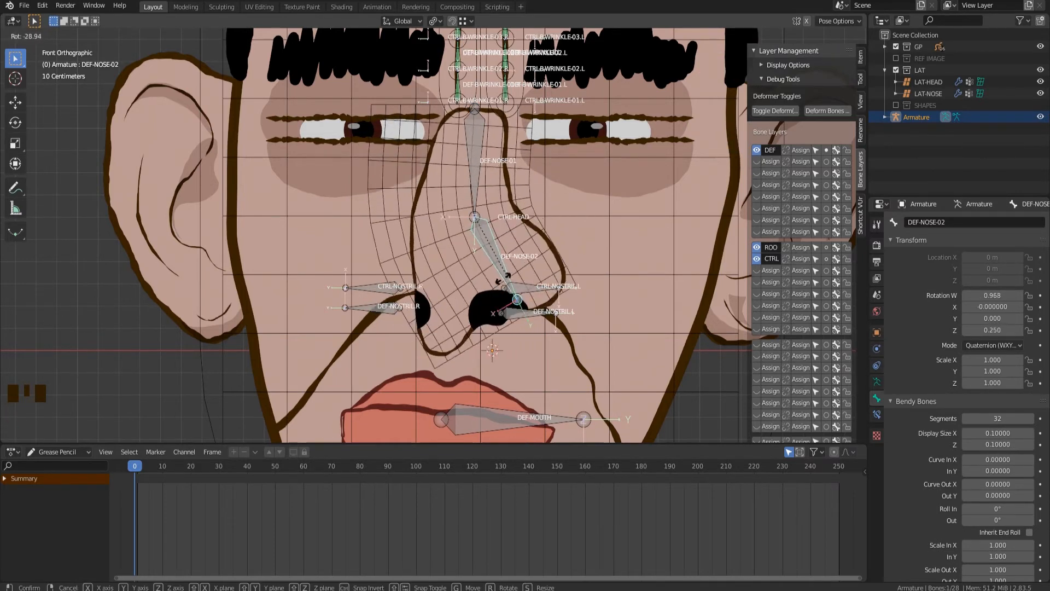
pyautogui.rightClick(435, 292)
# Try moving DEF-NOSTRIL.L, DEF-NOSTRIL.R, CTRL-NOSTRIL.R and CTRL-NOSTRIL.L one after another to test their effect on the nose.
pyautogui.click(517, 311)
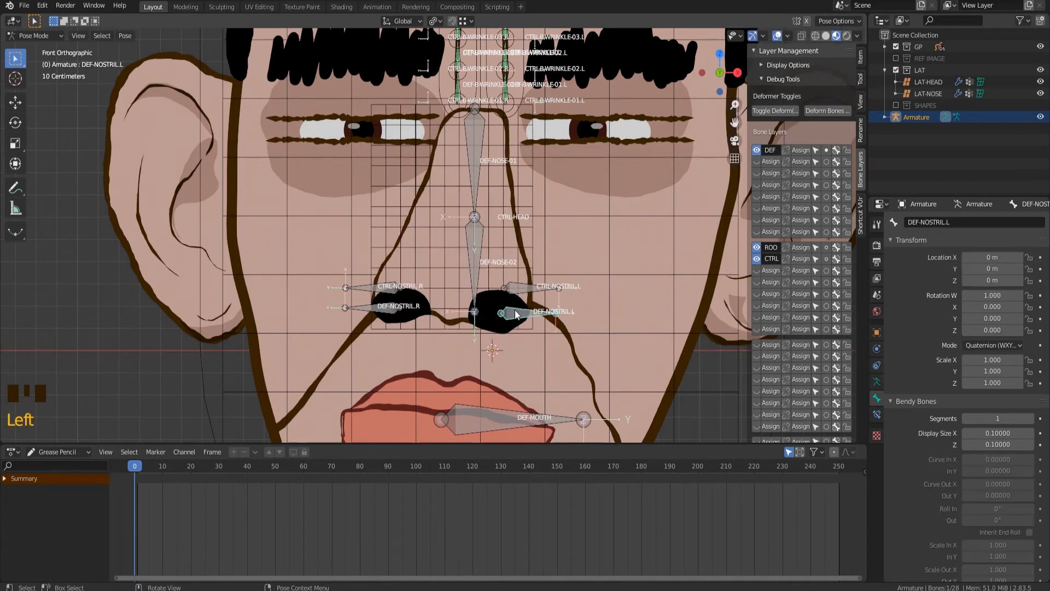
pyautogui.press('g')
pyautogui.rightClick(513, 325)
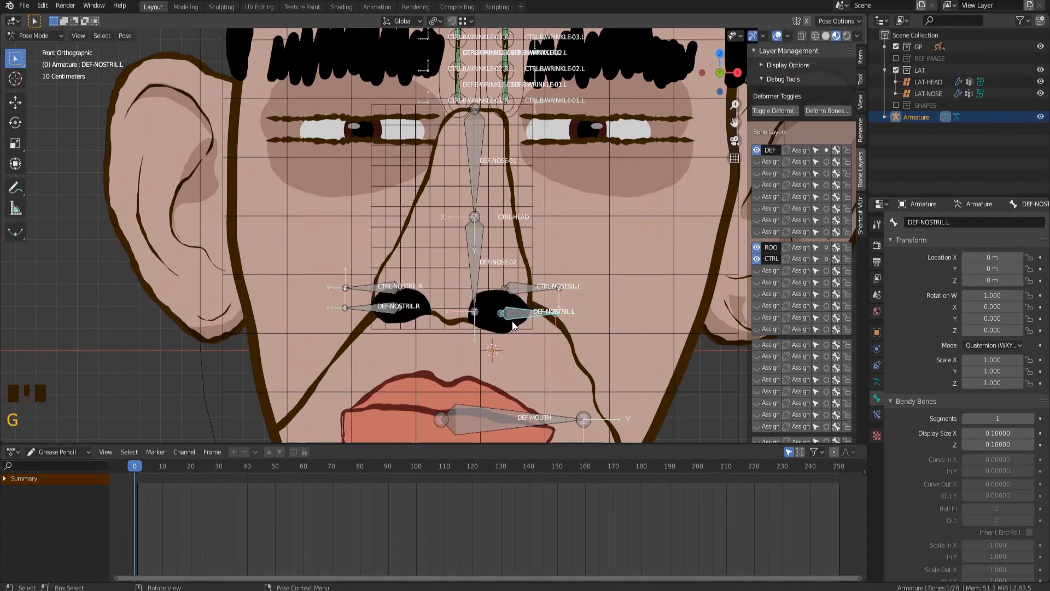
pyautogui.click(390, 313)
pyautogui.press('g')
pyautogui.rightClick(376, 304)
pyautogui.click(372, 298)
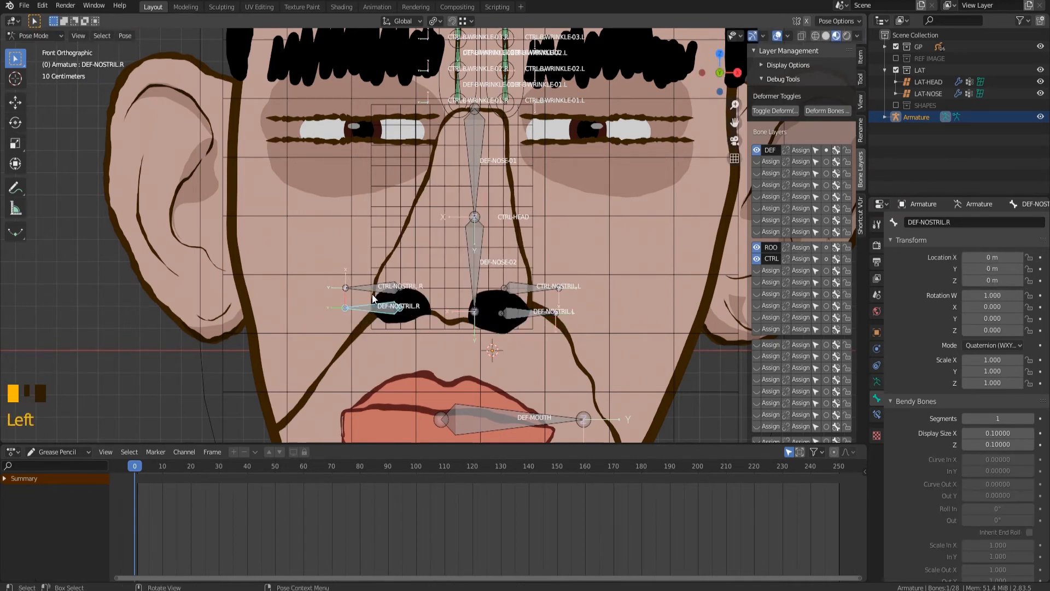
pyautogui.click(370, 288)
pyautogui.press('g')
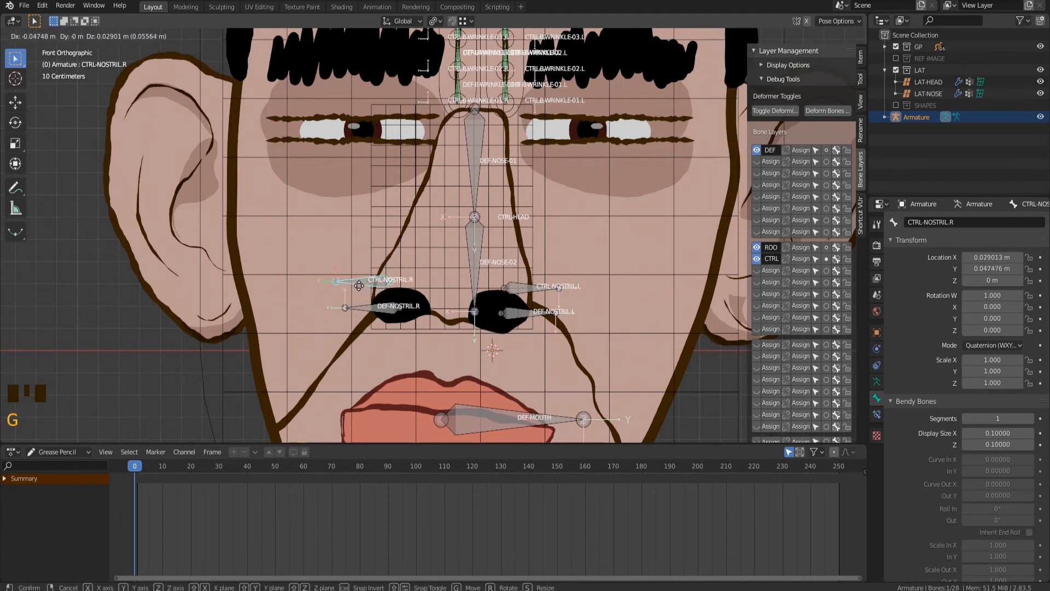
pyautogui.rightClick(359, 286)
pyautogui.click(514, 289)
pyautogui.press('g')
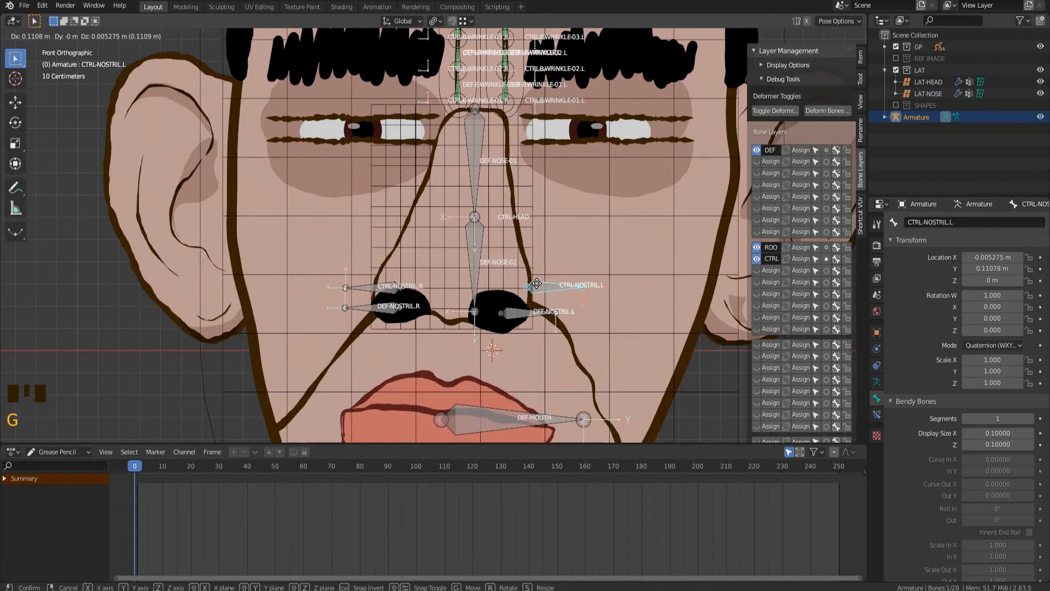
pyautogui.rightClick(537, 283)
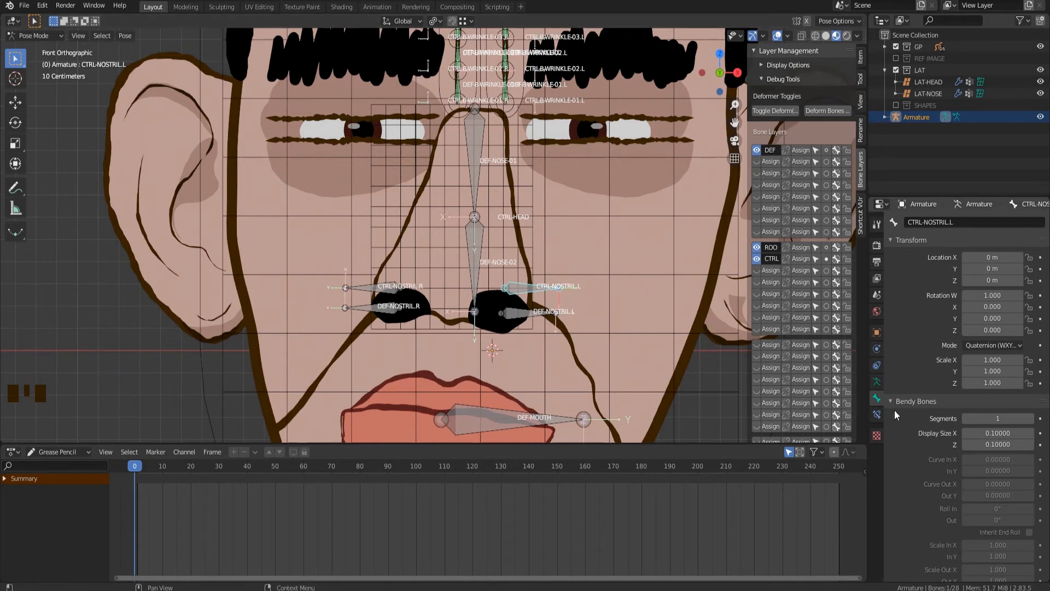
# Return to Object Mode and rename the two nostril vertex groups of LAT-NOSE to match the CTRL-NOSTRIL.R and CTRL-NOSTRIL.L bones.
pyautogui.click(46, 37)
pyautogui.click(39, 49)
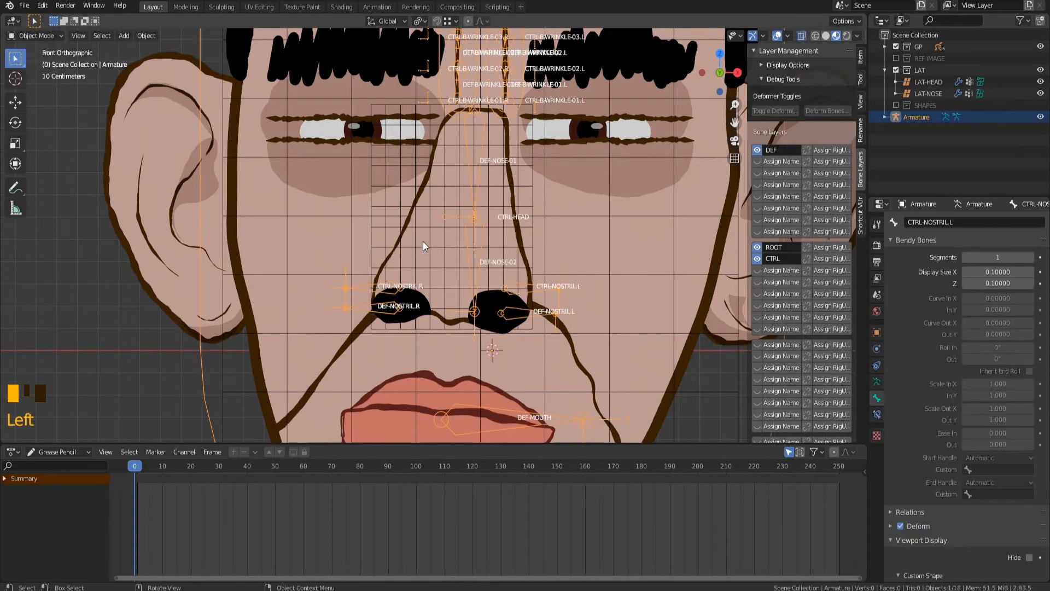
pyautogui.click(423, 241)
pyautogui.click(876, 398)
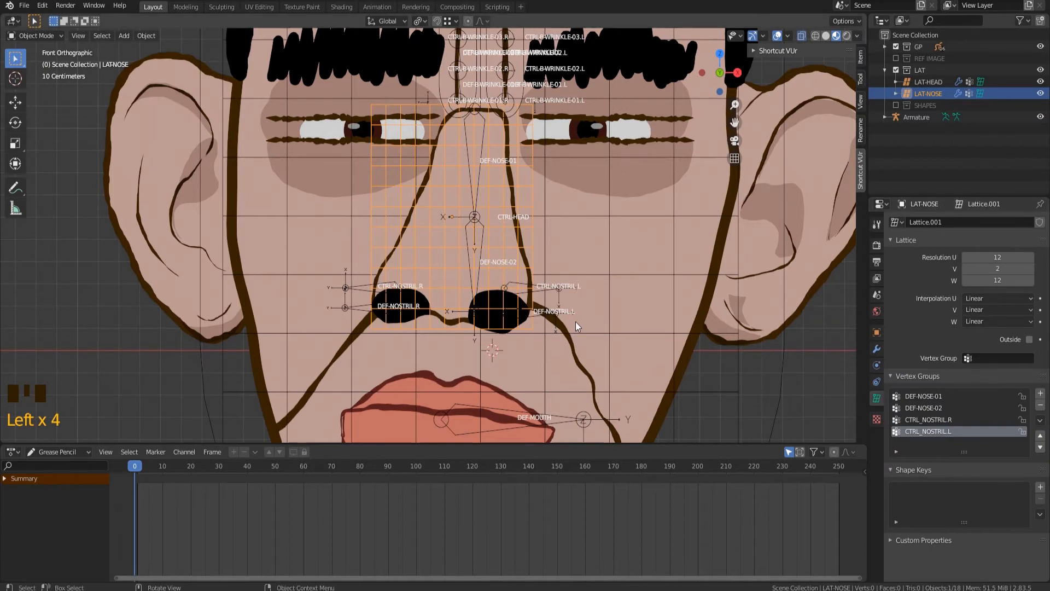
pyautogui.scroll(1, 576, 325)
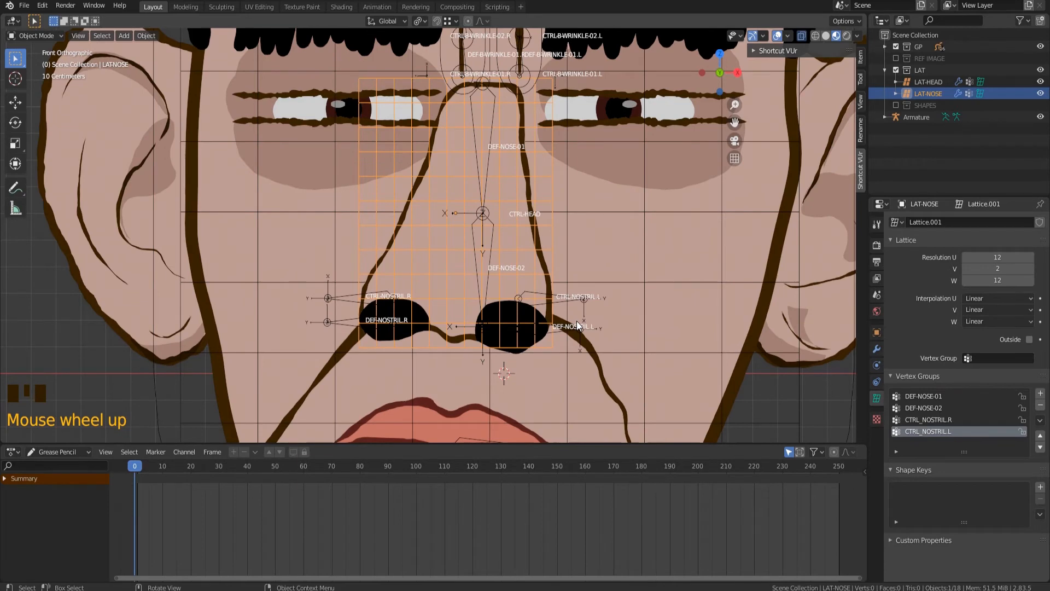
pyautogui.click(926, 423)
pyautogui.click(927, 422)
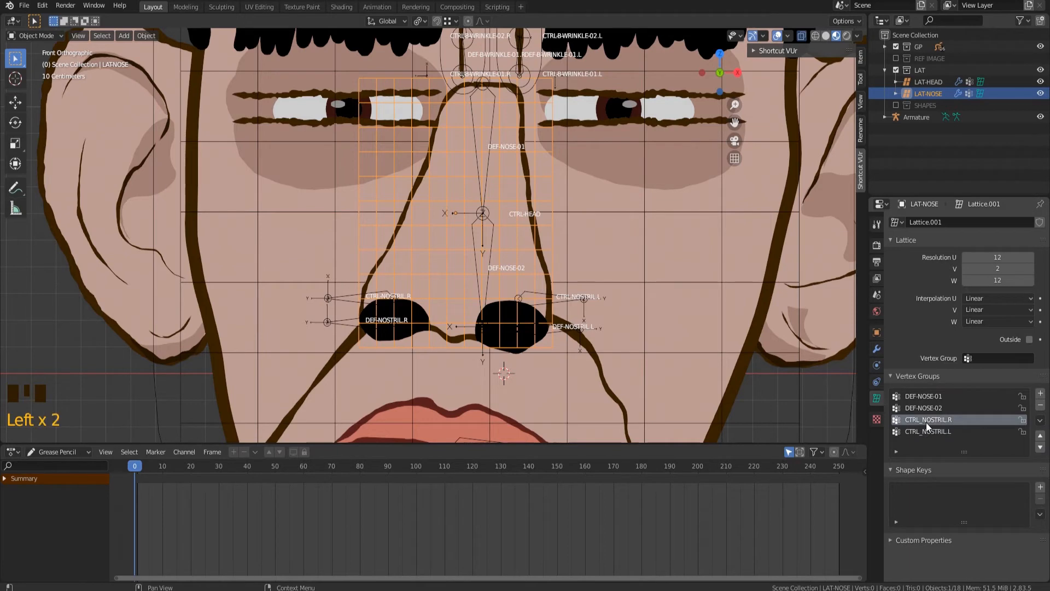
pyautogui.click(927, 422)
pyautogui.click(930, 431)
# Put the armature back in Pose Mode and try moving CTRL-NOSTRIL.R to test the nostril deformation.
pyautogui.click(354, 295)
pyautogui.hotkey('ctrl', 'Tab')
pyautogui.click(343, 296)
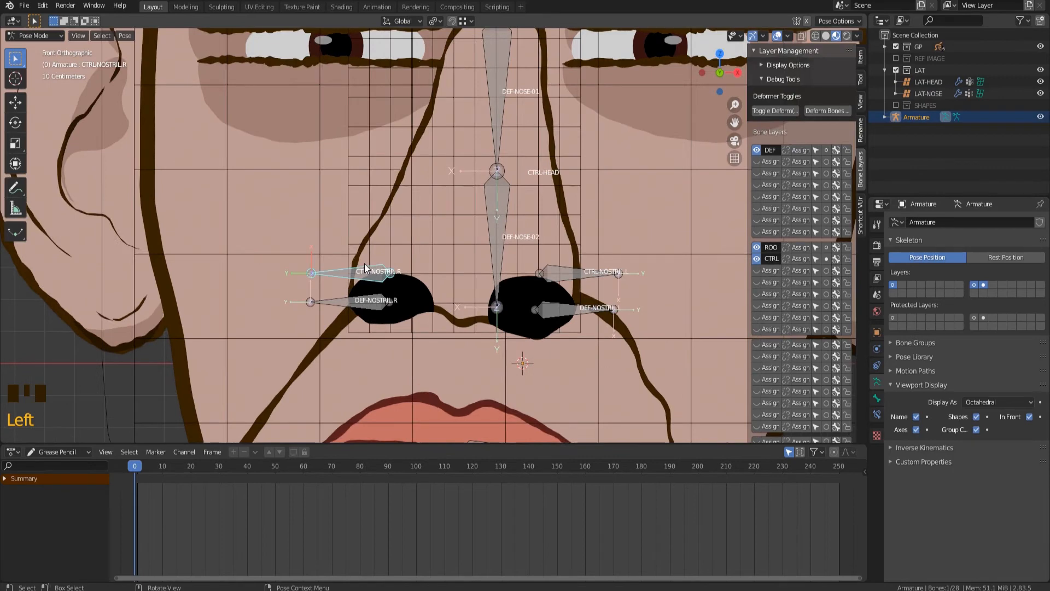
pyautogui.press('g')
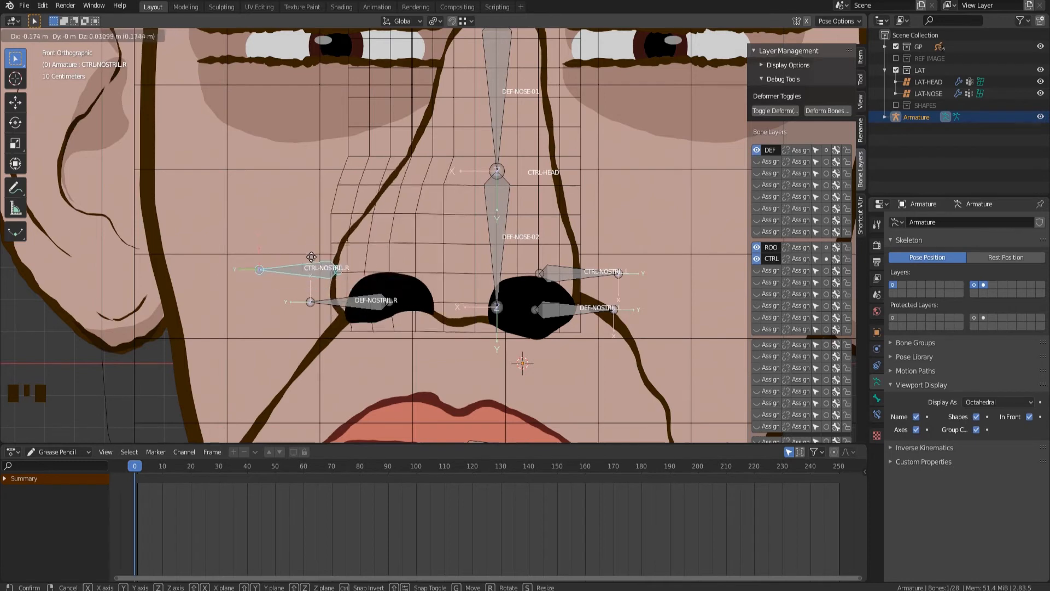
pyautogui.rightClick(457, 267)
# Try rotating DEF-NOSE-02 to test how the nostrils follow the lower nose bone.
pyautogui.scroll(-2, 487, 232)
pyautogui.click(484, 231)
pyautogui.press('r')
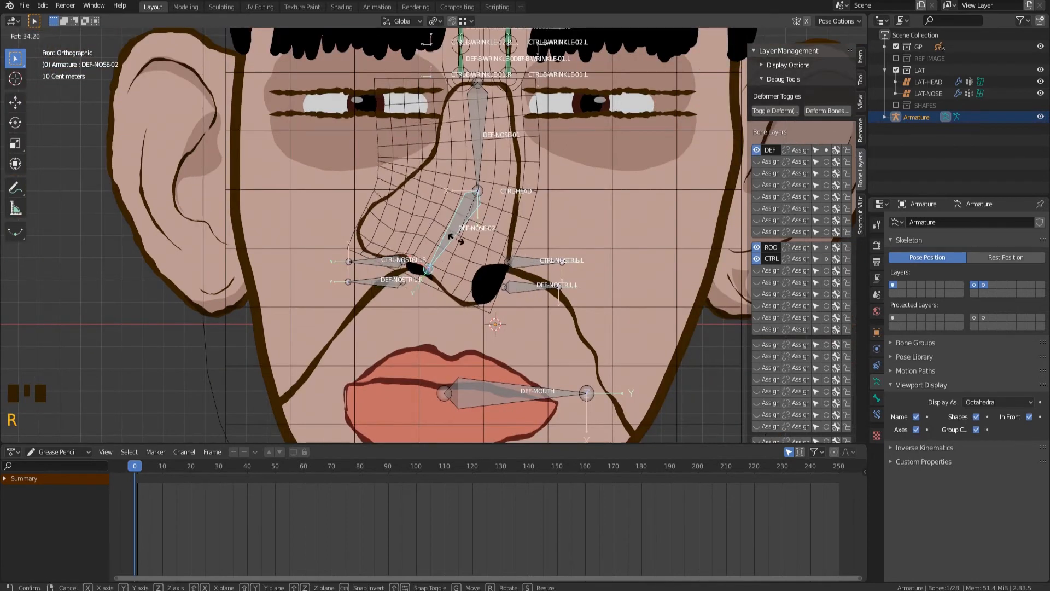
pyautogui.rightClick(499, 248)
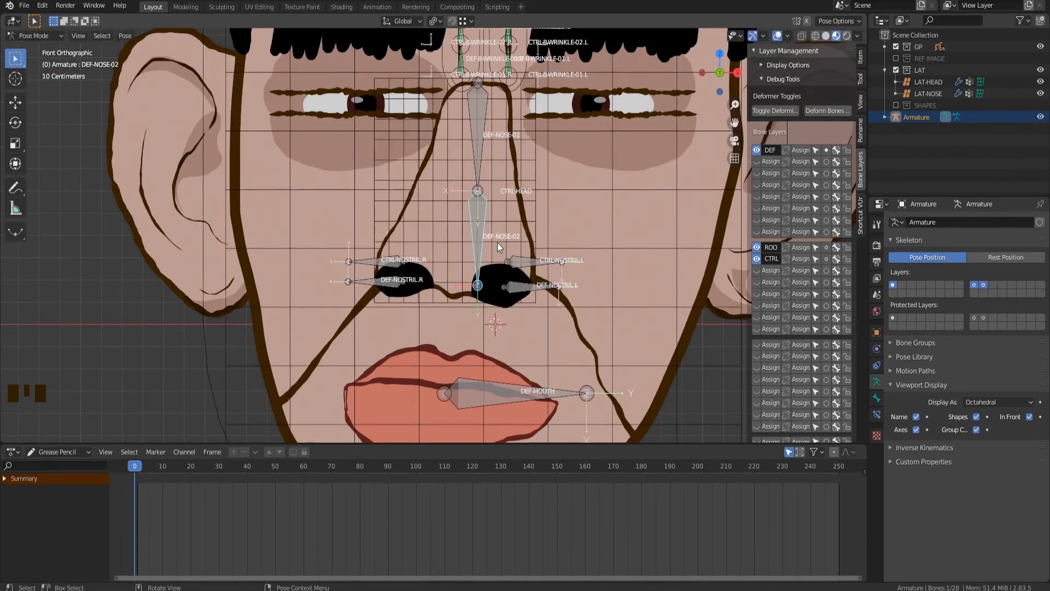
# In the armature's Edit Mode, parent DEF-NOSTRIL.R and DEF-NOSTRIL.L to DEF-NOSE-02 with Keep Offset.
pyautogui.scroll(2, 497, 242)
pyautogui.keyDown('shift'); pyautogui.moveTo(497, 241); pyautogui.dragTo(456, 290, button='middle'); pyautogui.keyUp('shift')
pyautogui.press('Tab')
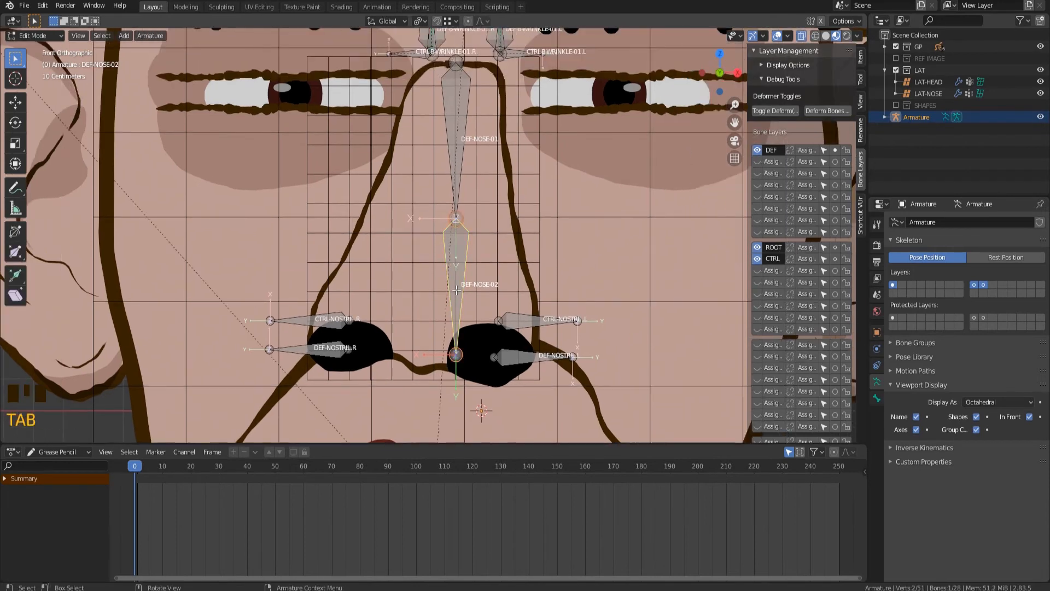
pyautogui.click(329, 352)
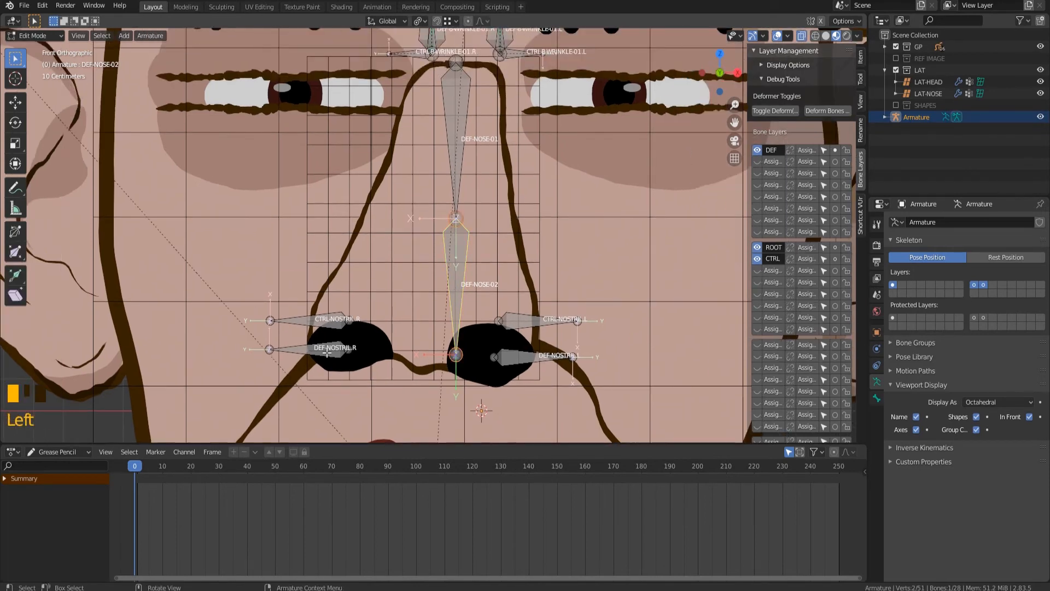
pyautogui.keyDown('shift'); pyautogui.click(517, 358); pyautogui.keyUp('shift')
pyautogui.keyDown('shift'); pyautogui.click(458, 291); pyautogui.keyUp('shift')
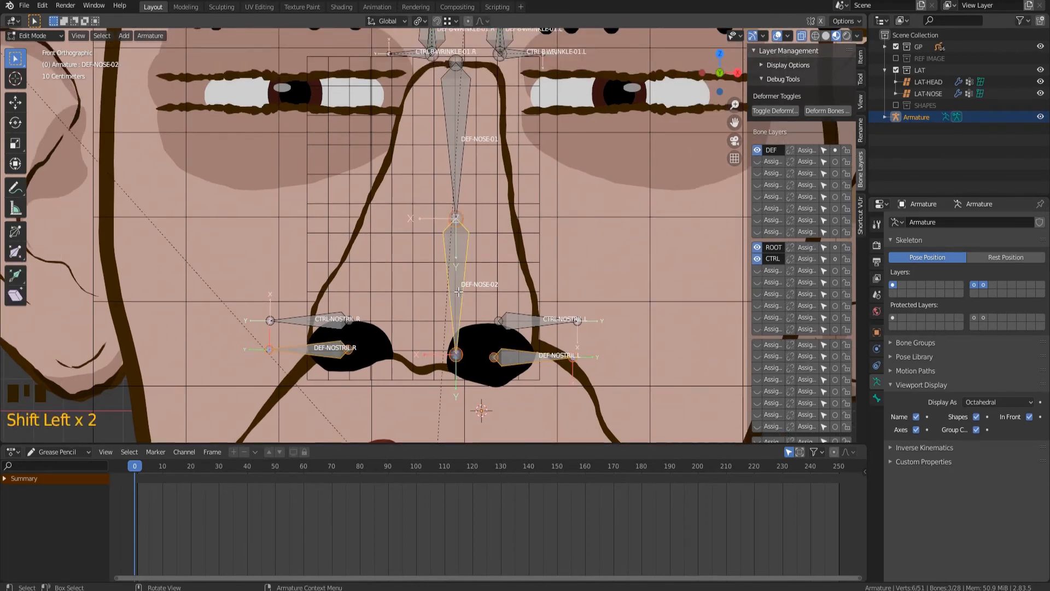
pyautogui.hotkey('ctrl', 'p')
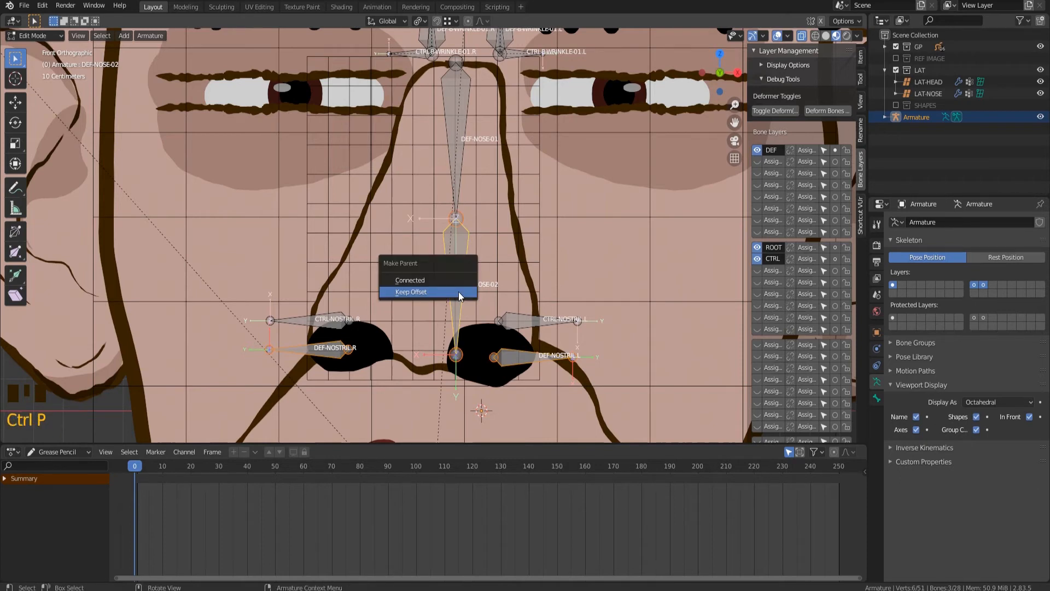
pyautogui.click(458, 294)
# Duplicate the DEF-NOSE-01 and DEF-NOSE-02 bones in place and select the upper duplicate.
pyautogui.click(458, 292)
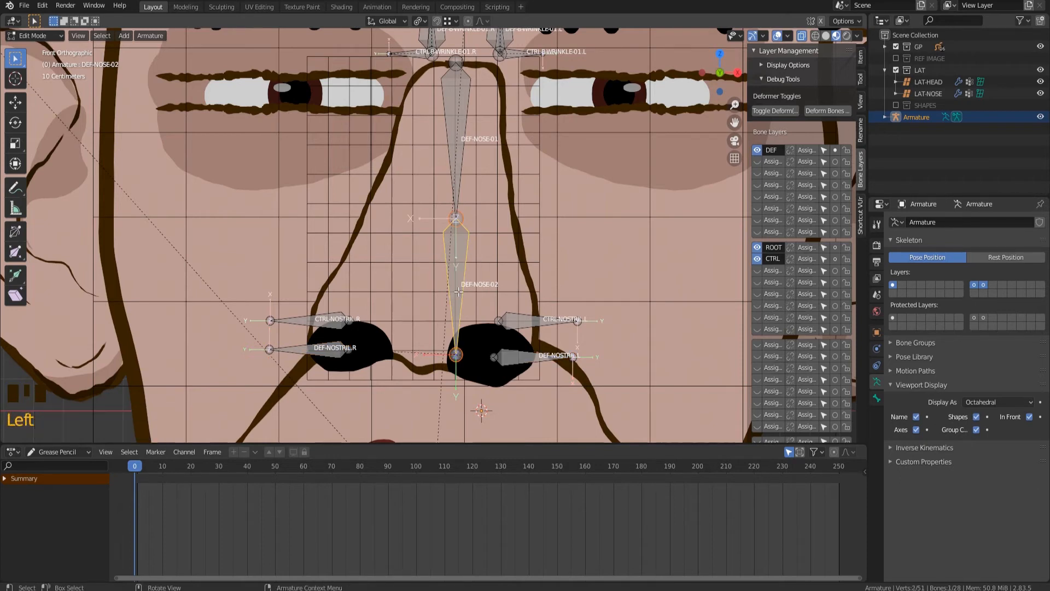
pyautogui.keyDown('shift'); pyautogui.click(460, 156); pyautogui.keyUp('shift')
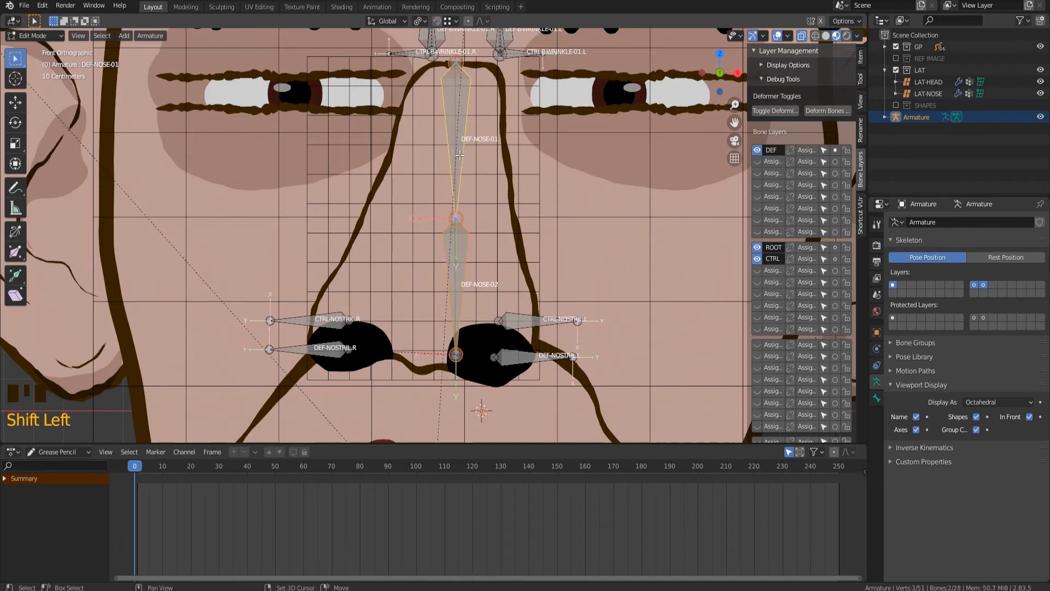
pyautogui.hotkey('shift', 'd')
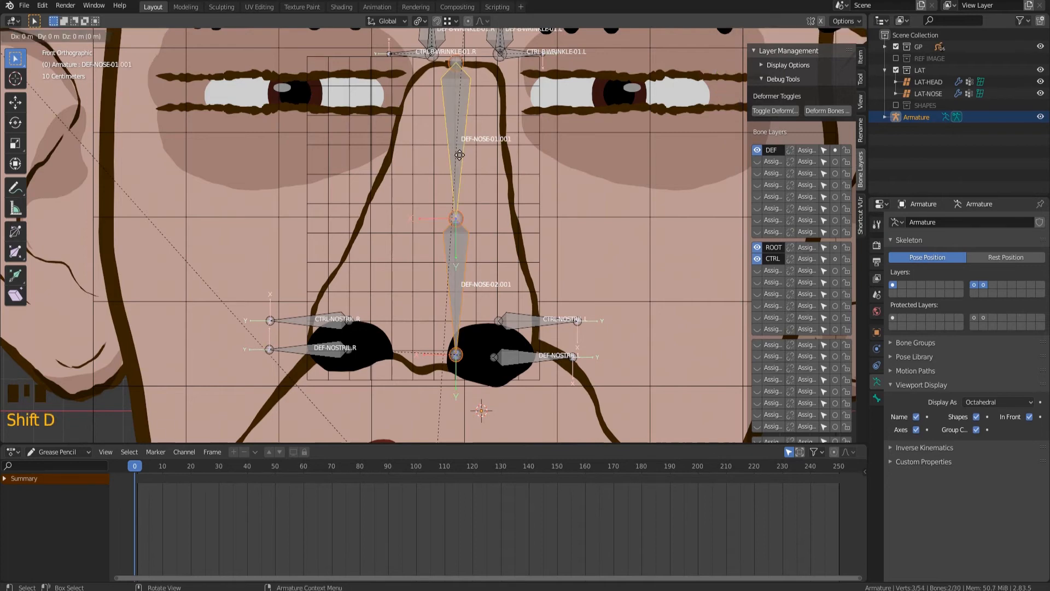
pyautogui.click(459, 154)
pyautogui.click(459, 155)
# Rename the upper duplicated nose bone as CTRL-NOSE-01.
pyautogui.click(876, 399)
pyautogui.click(984, 223)
pyautogui.click(985, 222)
pyautogui.press('BackSpace')
pyautogui.press('BackSpace')
pyautogui.press('BackSpace')
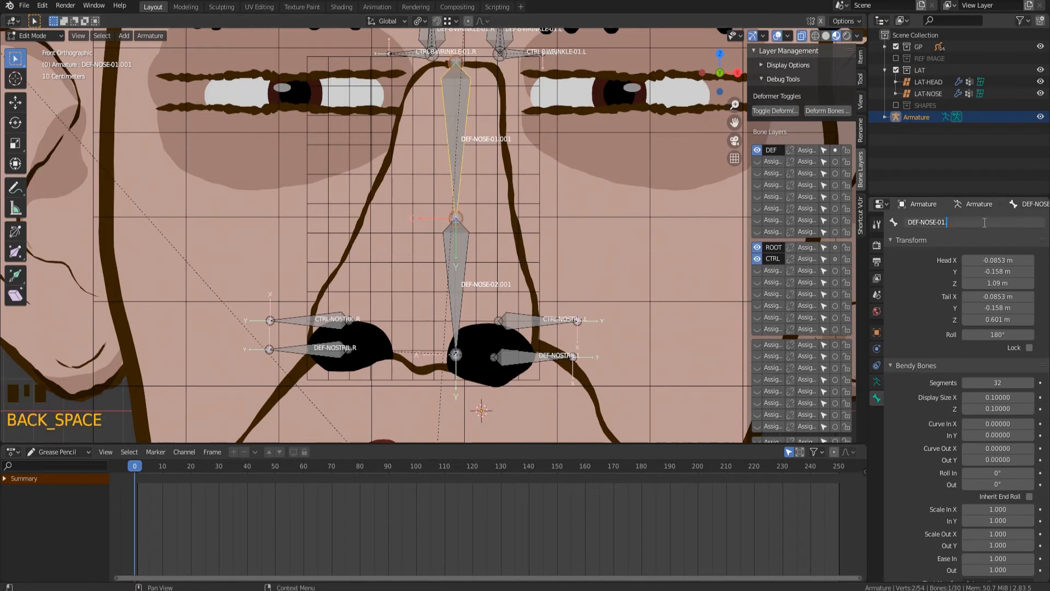
pyautogui.press('Left')
pyautogui.press('Left')
pyautogui.press('BackSpace')
pyautogui.press('BackSpace')
pyautogui.press('BackSpace')
pyautogui.press('BackSpace')
pyautogui.write('CTRL')
pyautogui.moveTo(958, 222); pyautogui.dragTo(897, 222)
pyautogui.hotkey('ctrl', 'c')
pyautogui.press('Escape')
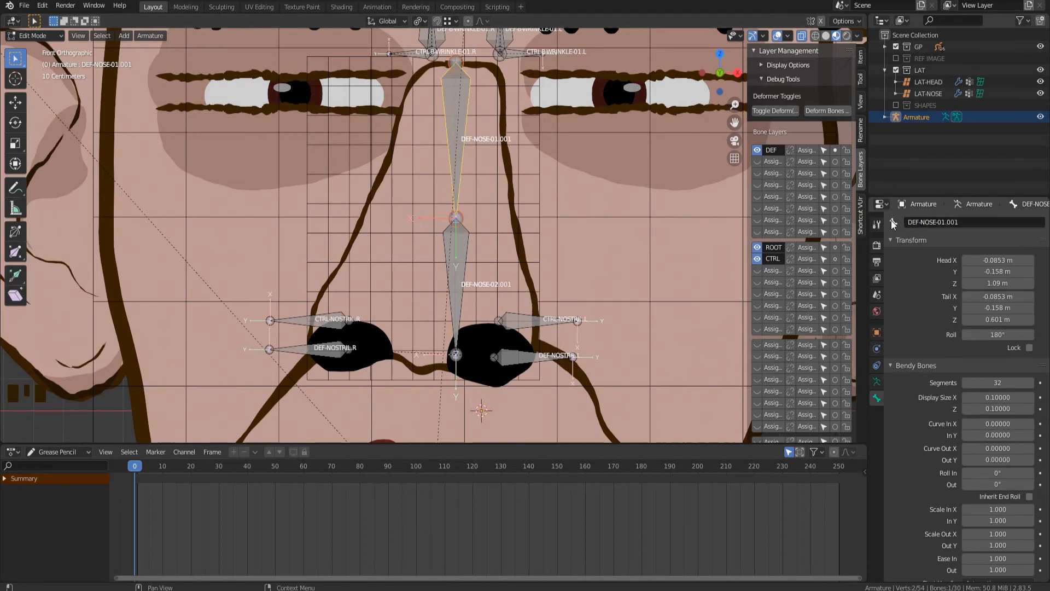
pyautogui.click(931, 222)
pyautogui.hotkey('ctrl', 'v')
pyautogui.press('Return')
# Select the lower duplicated nose bone and rename it as CTRL-NOSE-02.
pyautogui.click(461, 248)
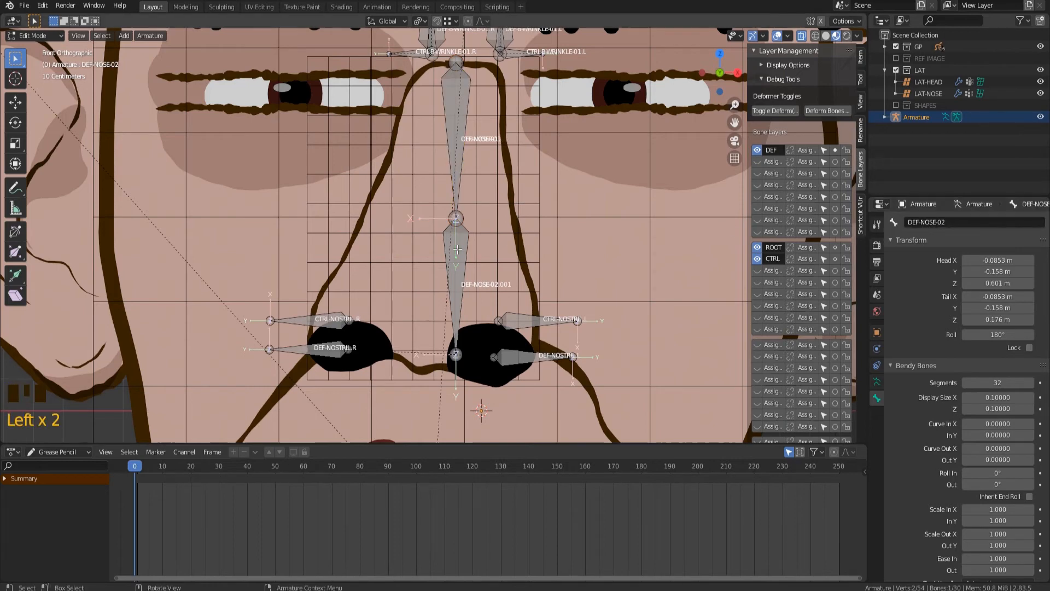
pyautogui.click(461, 248)
pyautogui.click(462, 248)
pyautogui.click(972, 226)
pyautogui.hotkey('ctrl', 'v')
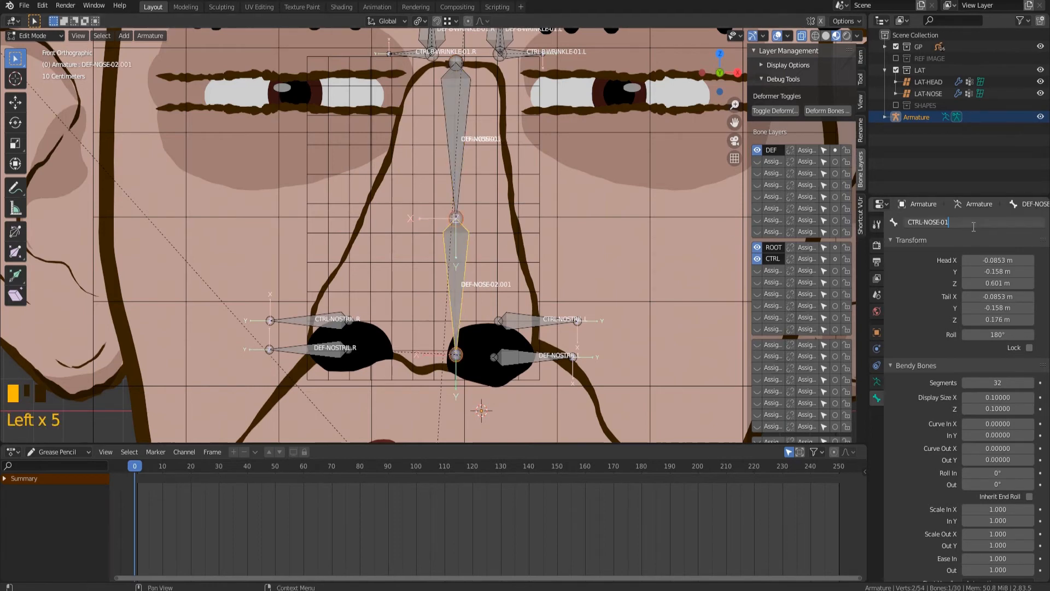
pyautogui.press('BackSpace')
pyautogui.write('2')
pyautogui.press('Return')
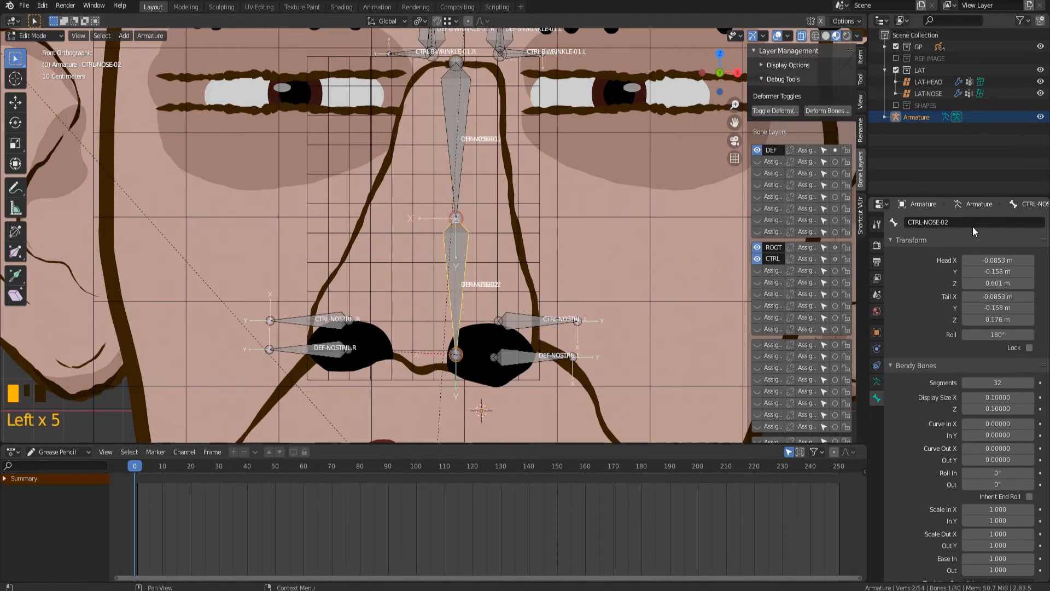
# In Pose Mode, add a Copy Transforms constraint to DEF-NOSE-01 with CTRL-NOSE-01 as its target, and show the constraint's settings.
pyautogui.click(34, 37)
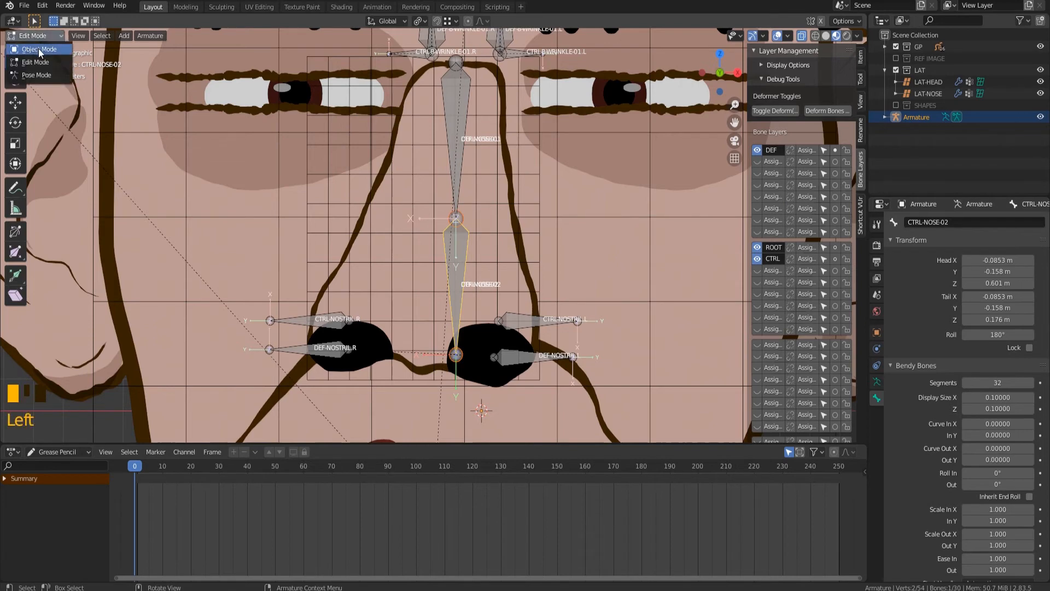
pyautogui.click(48, 76)
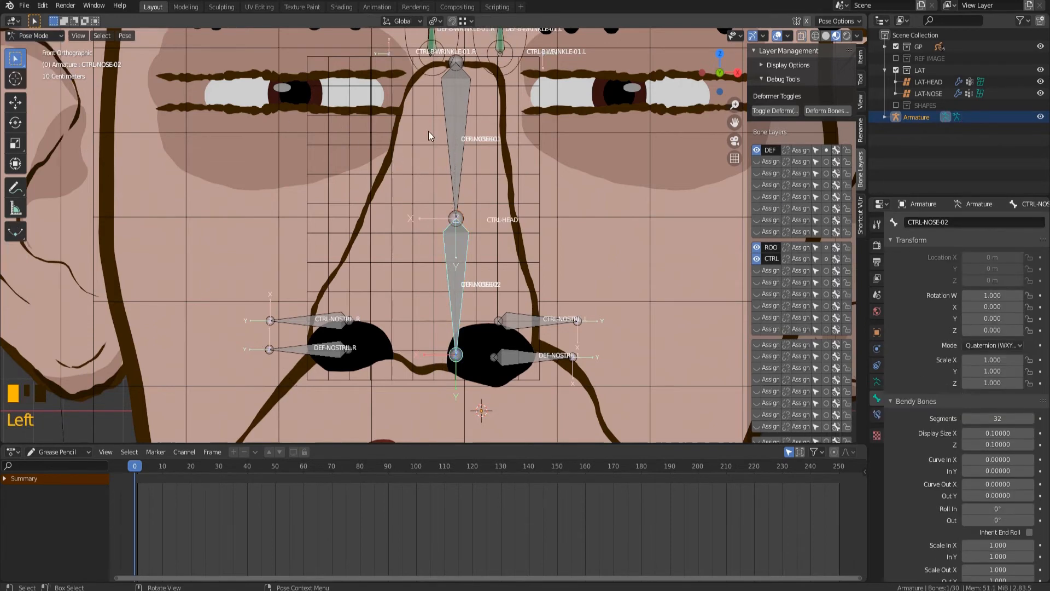
pyautogui.click(453, 110)
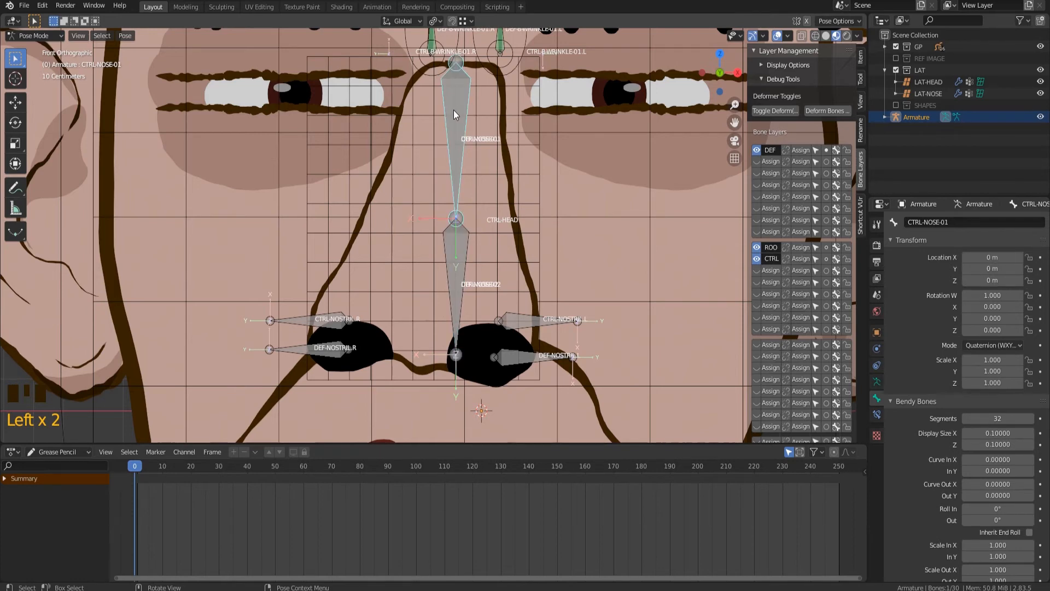
pyautogui.keyDown('shift'); pyautogui.click(454, 110); pyautogui.keyUp('shift')
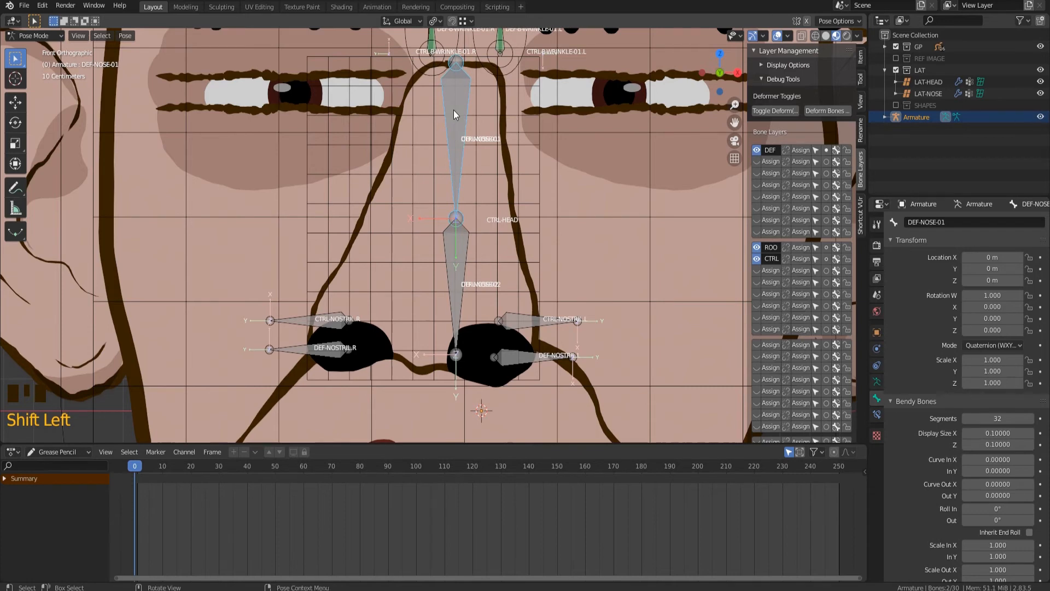
pyautogui.hotkey('ctrl', 'shift', 'c')
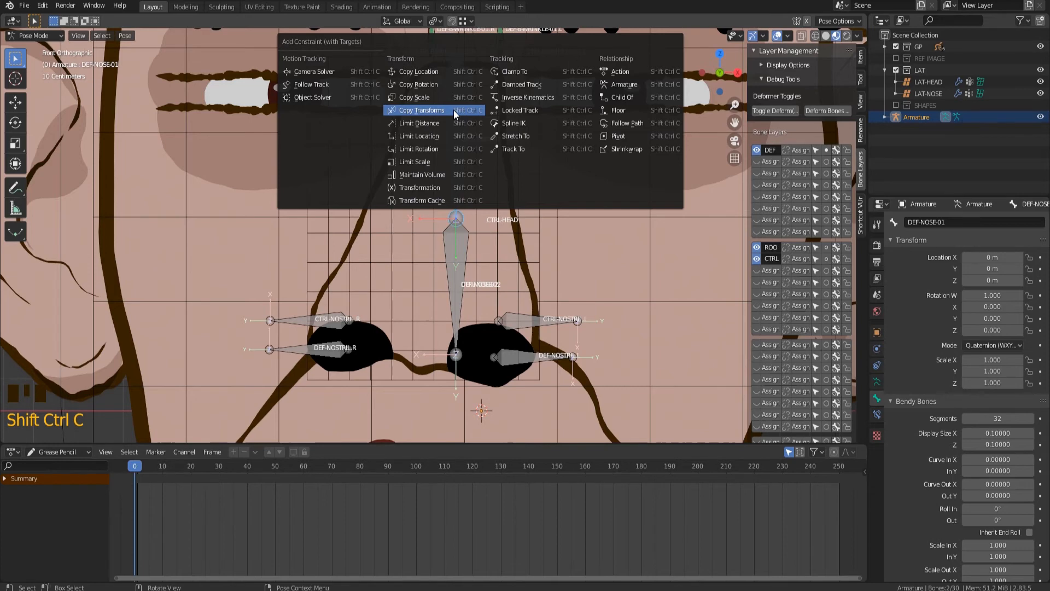
pyautogui.click(454, 110)
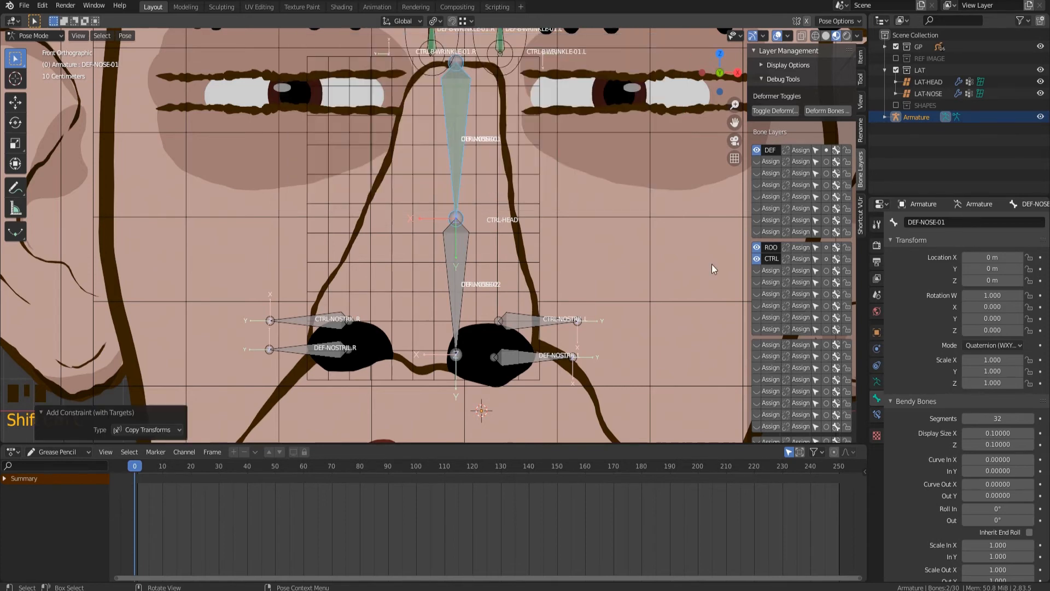
pyautogui.click(879, 414)
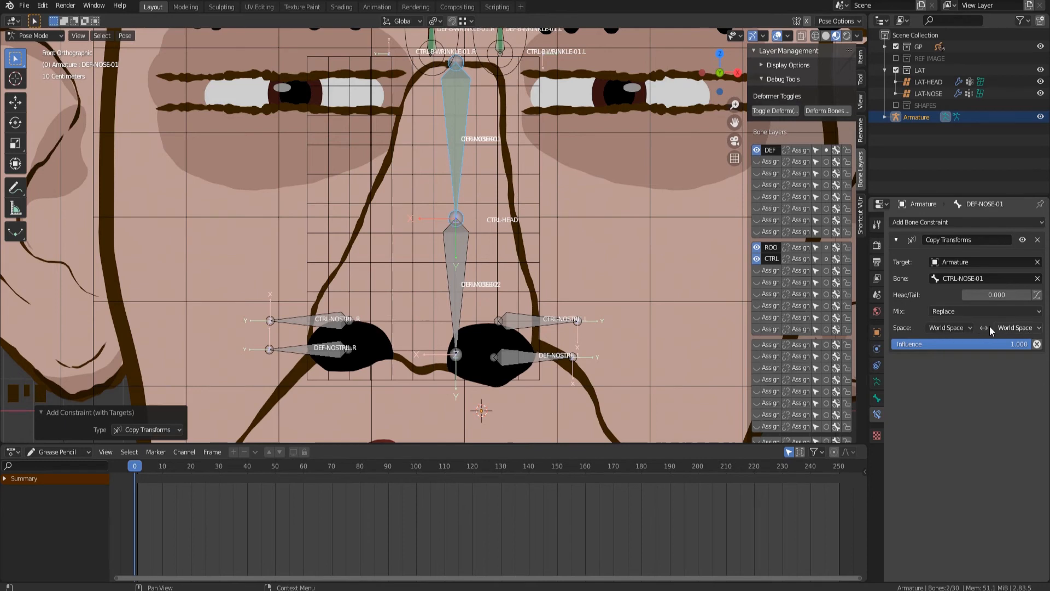
# Add a Copy Transforms constraint to DEF-NOSE-02 with CTRL-NOSE-02 as its target, and show the constraint's settings.
pyautogui.click(458, 276)
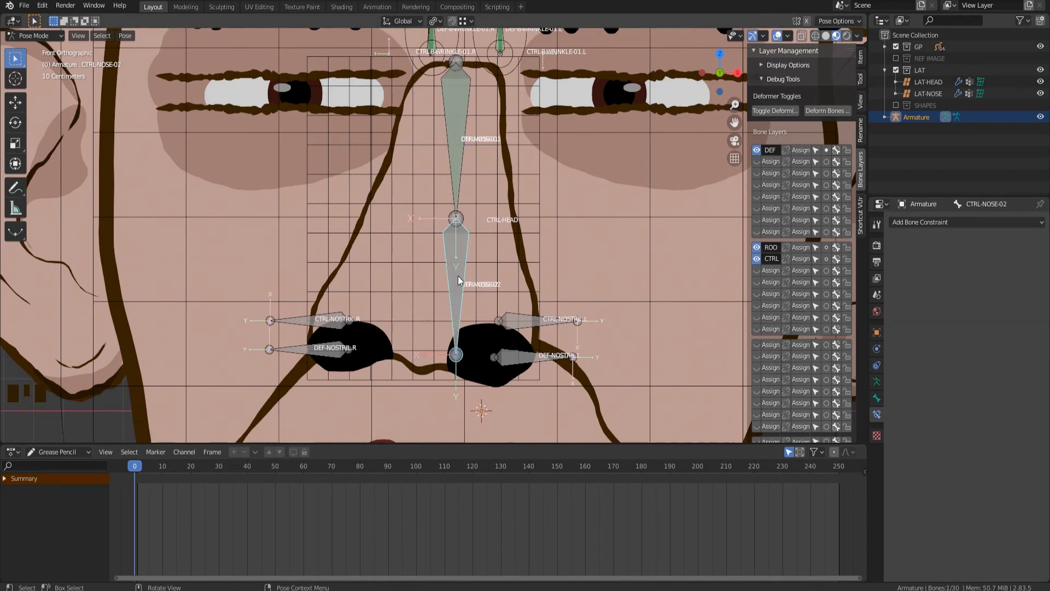
pyautogui.keyDown('shift'); pyautogui.click(458, 277); pyautogui.keyUp('shift')
pyautogui.hotkey('ctrl', 'shift', 'c')
pyautogui.click(457, 280)
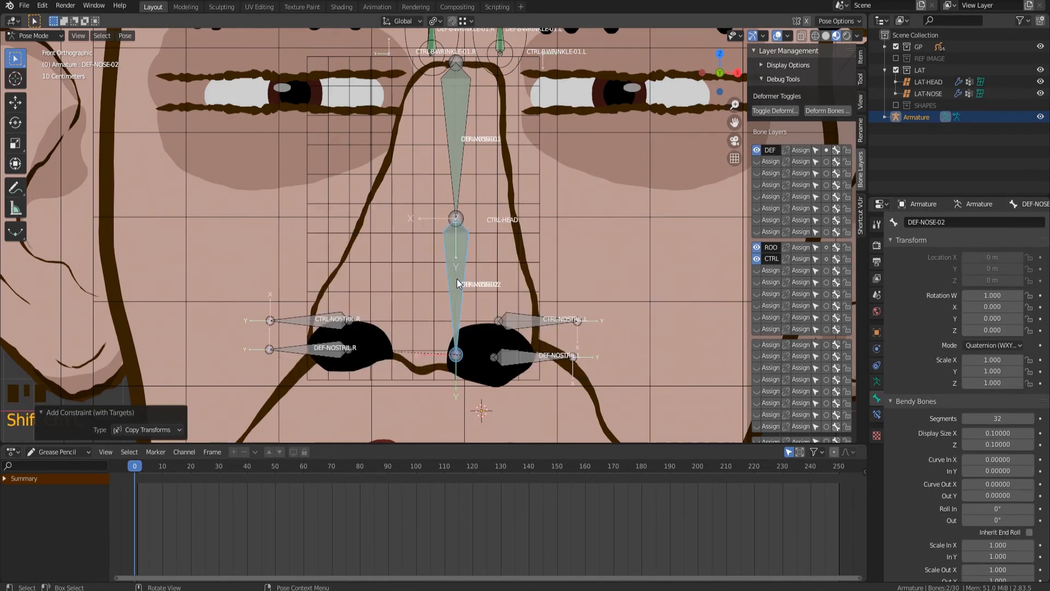
pyautogui.click(877, 414)
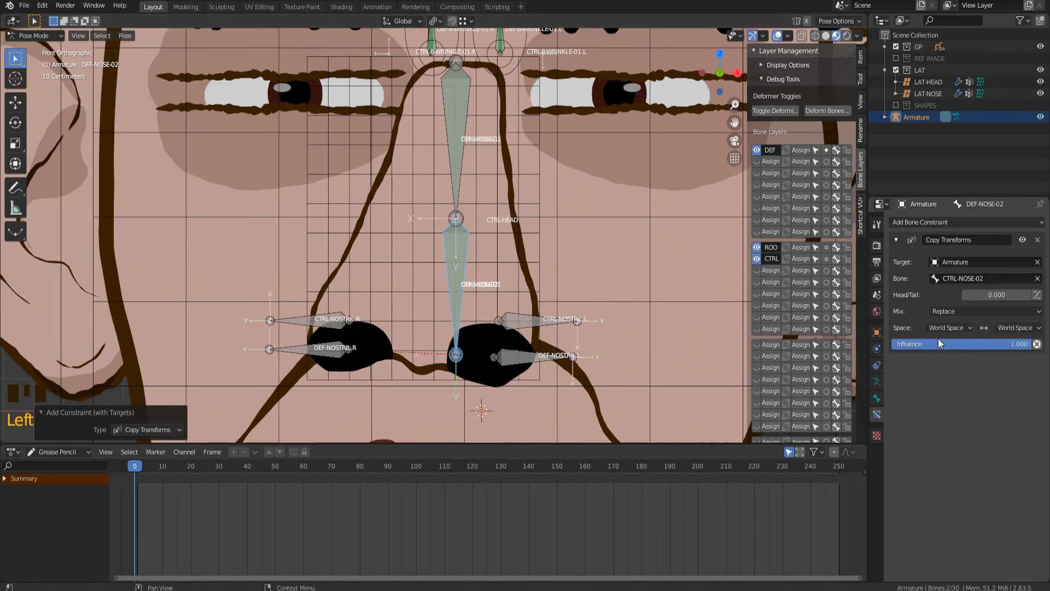
# Set both the target and owner space of DEF-NOSE-02's Copy Transforms constraint to Local Space.
pyautogui.click(954, 328)
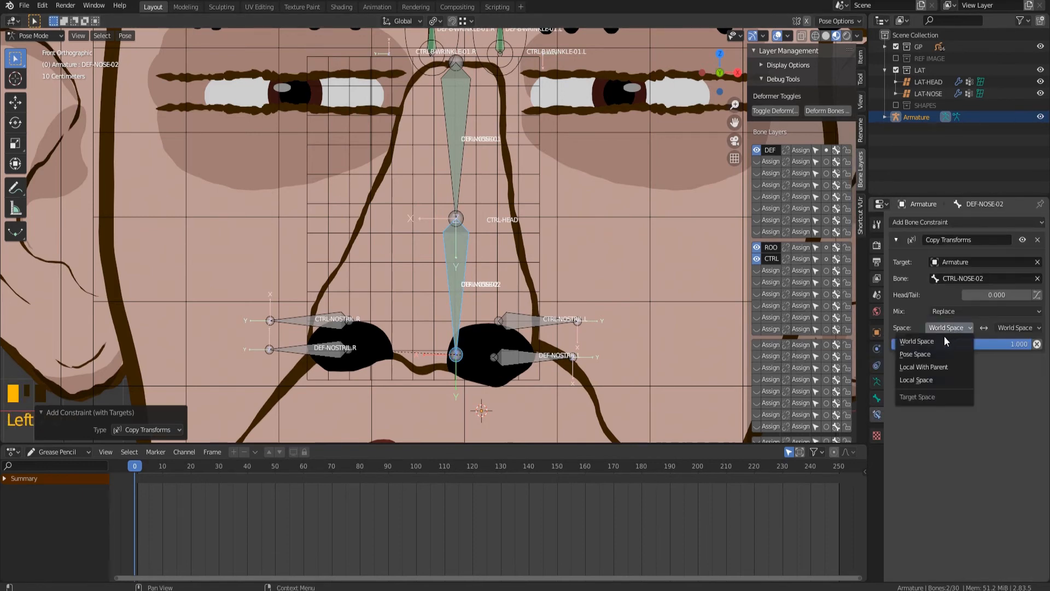
pyautogui.click(929, 379)
pyautogui.click(1004, 328)
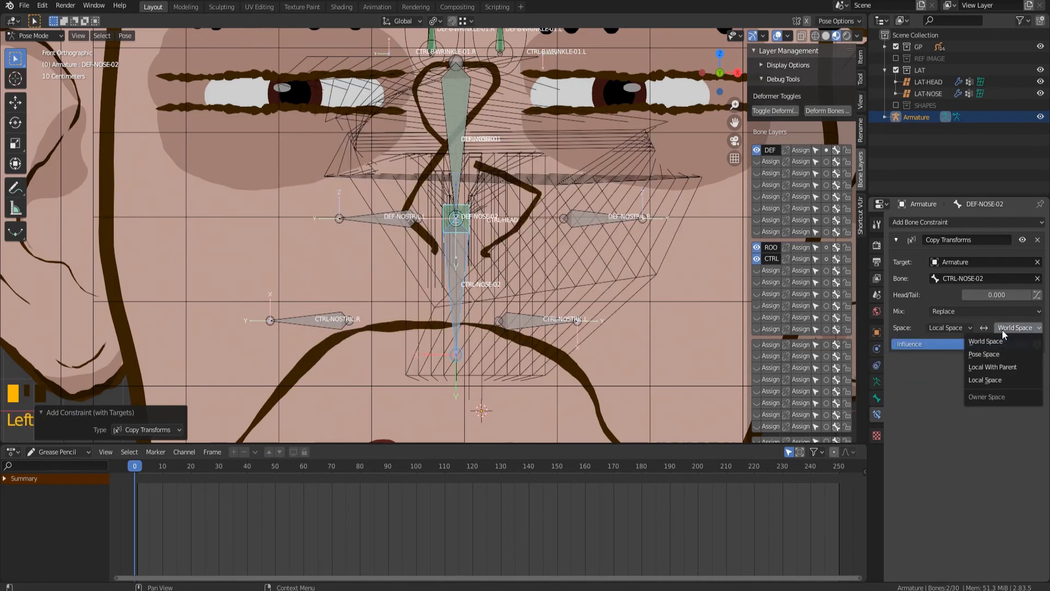
pyautogui.click(995, 378)
# In the armature's Edit Mode, move the CTRL-NOSE-01 and CTRL-NOSE-02 bones to the CTRL bone layer.
pyautogui.click(36, 36)
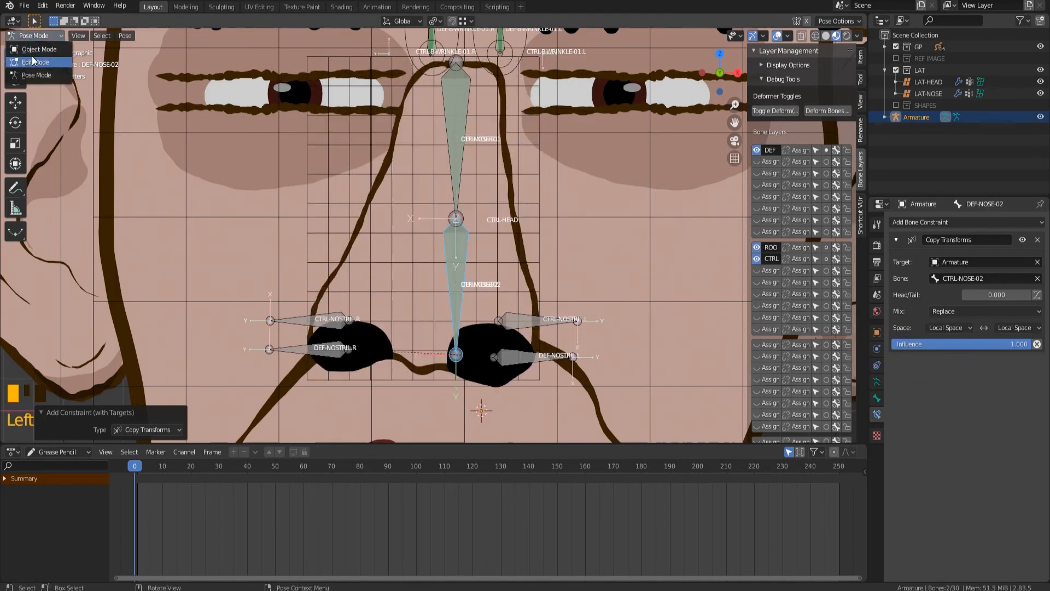
pyautogui.click(33, 54)
pyautogui.click(457, 153)
pyautogui.click(877, 398)
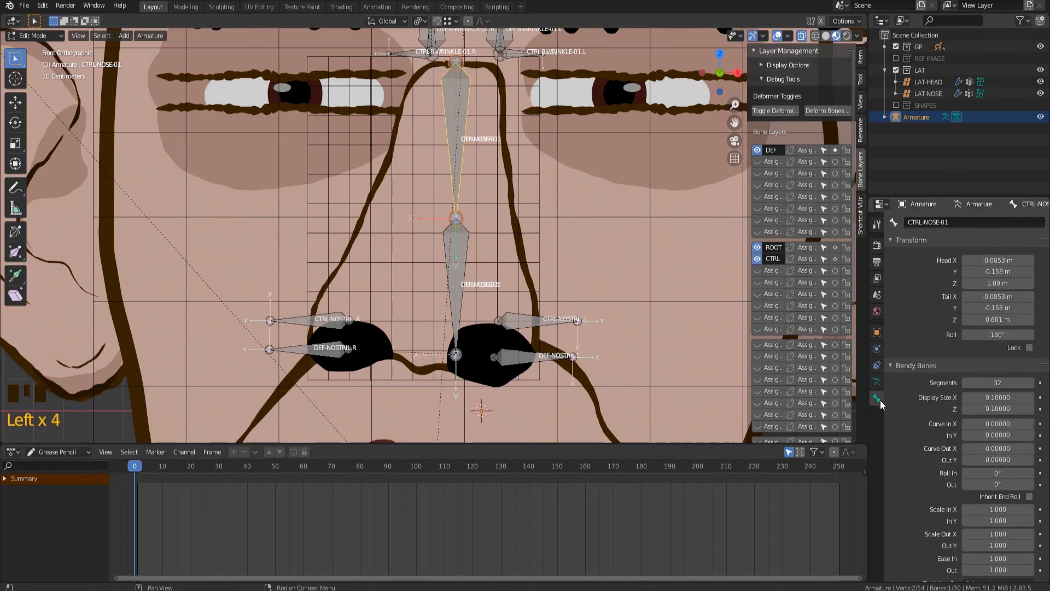
pyautogui.click(835, 258)
pyautogui.click(456, 257)
pyautogui.click(457, 257)
pyautogui.click(836, 260)
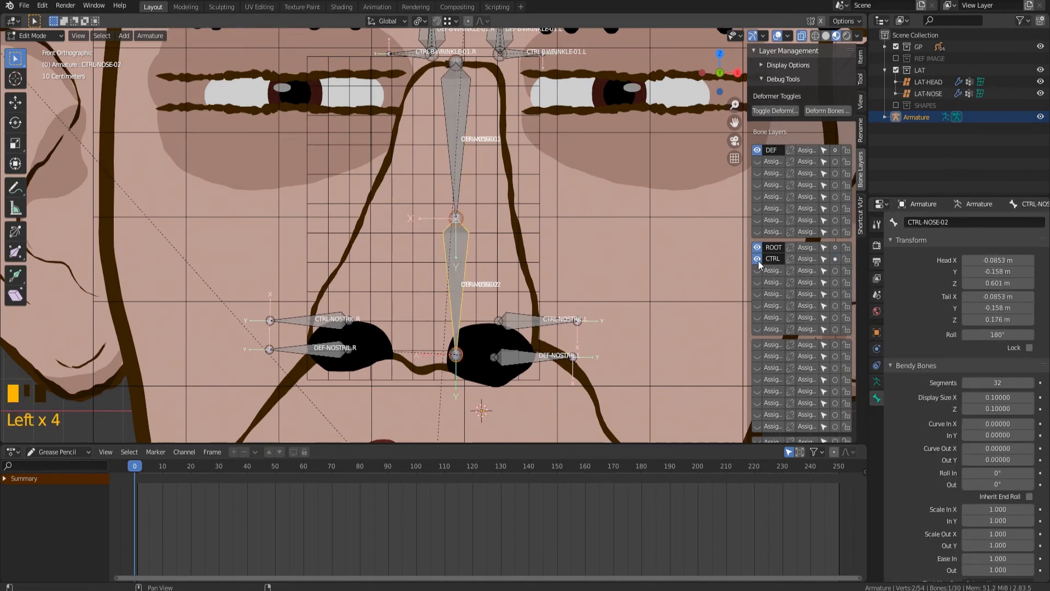
# Toggle the CTRL layer's visibility to check its bones, and hide the DEF bone layer.
pyautogui.click(758, 260)
pyautogui.click(757, 260)
pyautogui.scroll(-3, 575, 249)
pyautogui.keyDown('shift'); pyautogui.moveTo(547, 244); pyautogui.dragTo(613, 175, button='middle'); pyautogui.keyUp('shift')
pyautogui.click(757, 150)
pyautogui.scroll(3, 612, 273)
# Parent CTRL-NOSTRIL.R and CTRL-NOSTRIL.L to CTRL-NOSE-02 with Keep Offset.
pyautogui.click(377, 275)
pyautogui.keyDown('shift'); pyautogui.click(551, 274); pyautogui.keyUp('shift')
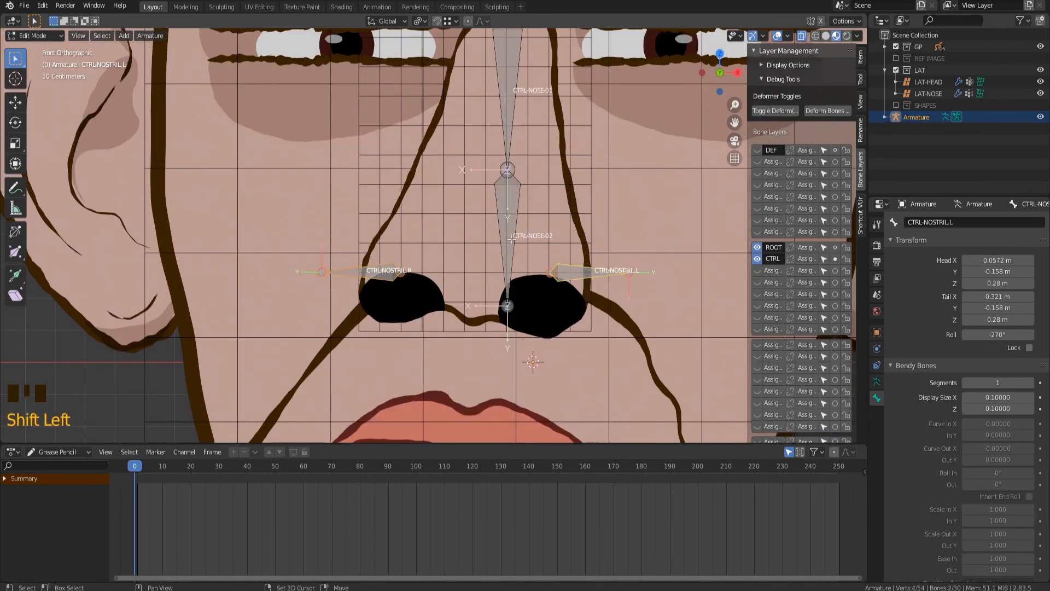
pyautogui.keyDown('shift'); pyautogui.click(507, 230); pyautogui.keyUp('shift')
pyautogui.hotkey('ctrl', 'p')
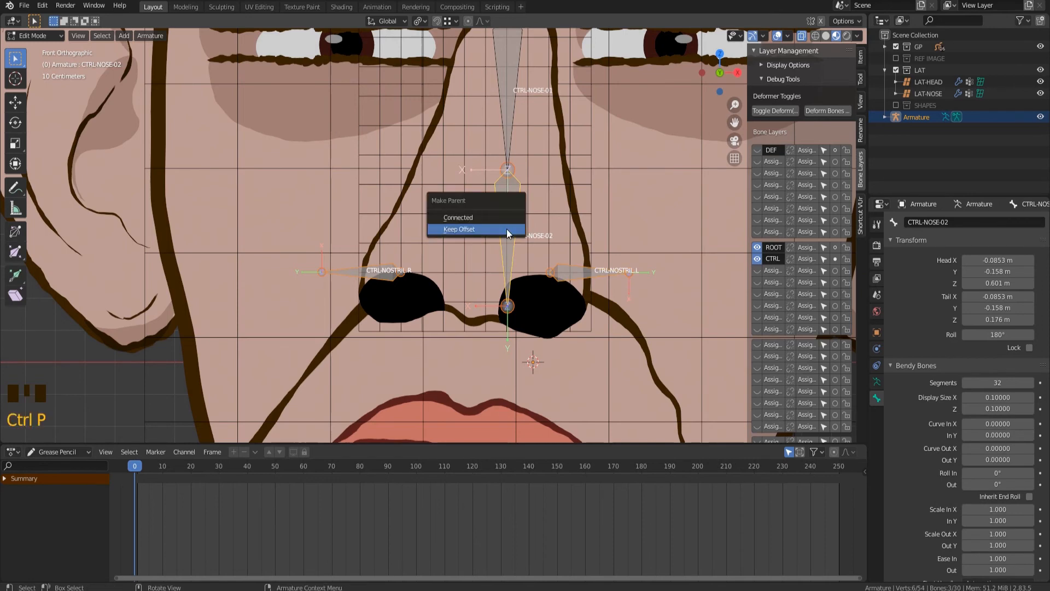
pyautogui.click(506, 228)
# Try moving CTRL-NOSTRIL.L to check its parent relationship.
pyautogui.scroll(3, 566, 299)
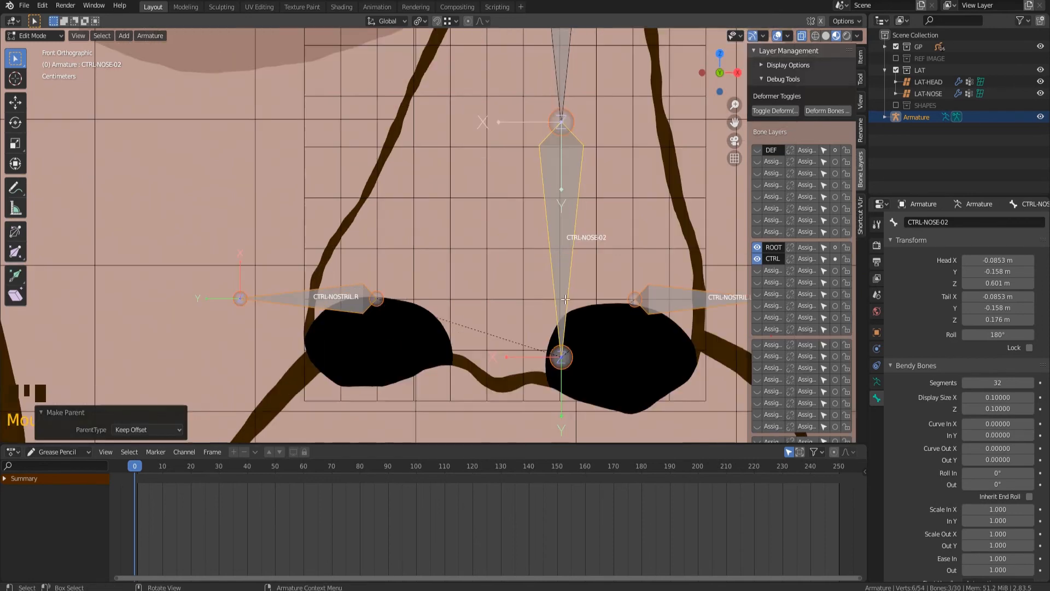
pyautogui.click(685, 315)
pyautogui.press('g')
pyautogui.rightClick(699, 261)
# Reveal the hidden bones of the armature to bring back CTRL-HEAD.
pyautogui.scroll(-4, 589, 269)
pyautogui.keyDown('shift'); pyautogui.moveTo(573, 222); pyautogui.dragTo(549, 287, button='middle'); pyautogui.keyUp('shift')
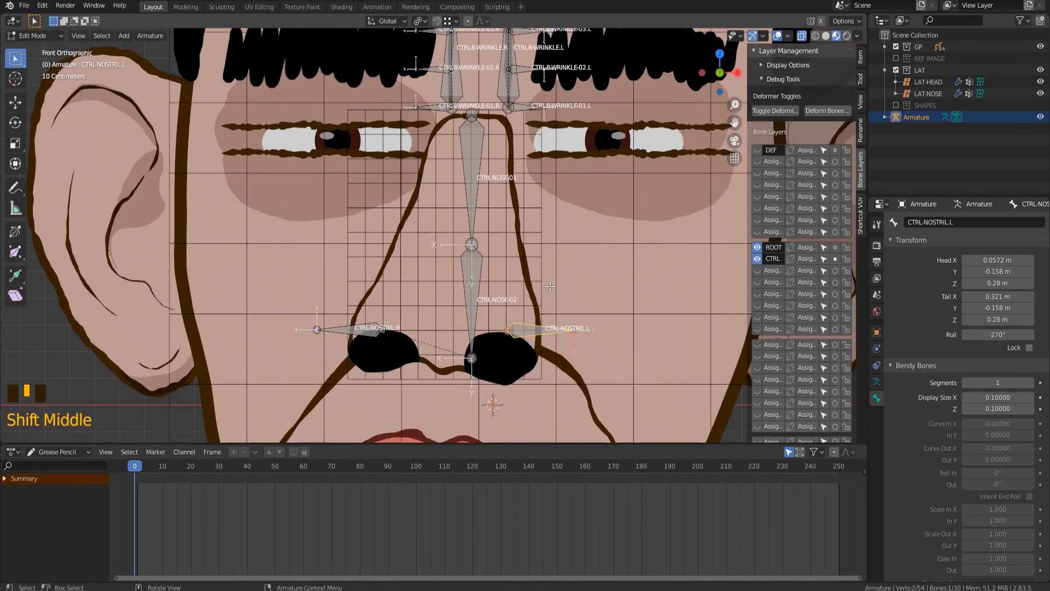
pyautogui.click(481, 180)
pyautogui.keyDown('shift'); pyautogui.moveTo(505, 168); pyautogui.dragTo(469, 241, button='middle'); pyautogui.keyUp('shift')
pyautogui.scroll(-1, 468, 241)
pyautogui.scroll(-1, 468, 241)
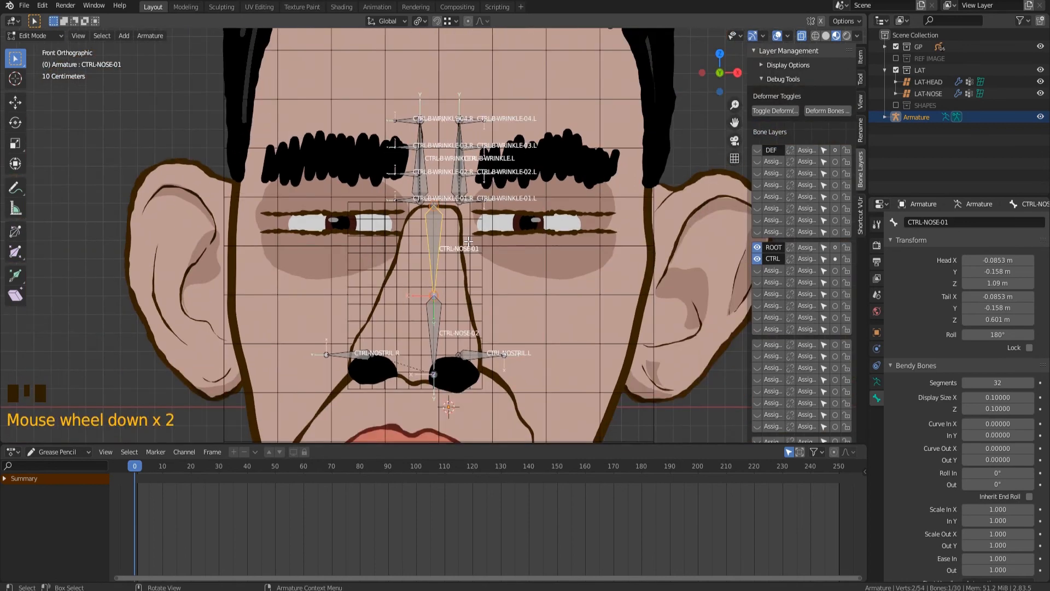
pyautogui.press('a')
pyautogui.hotkey('alt', 'h')
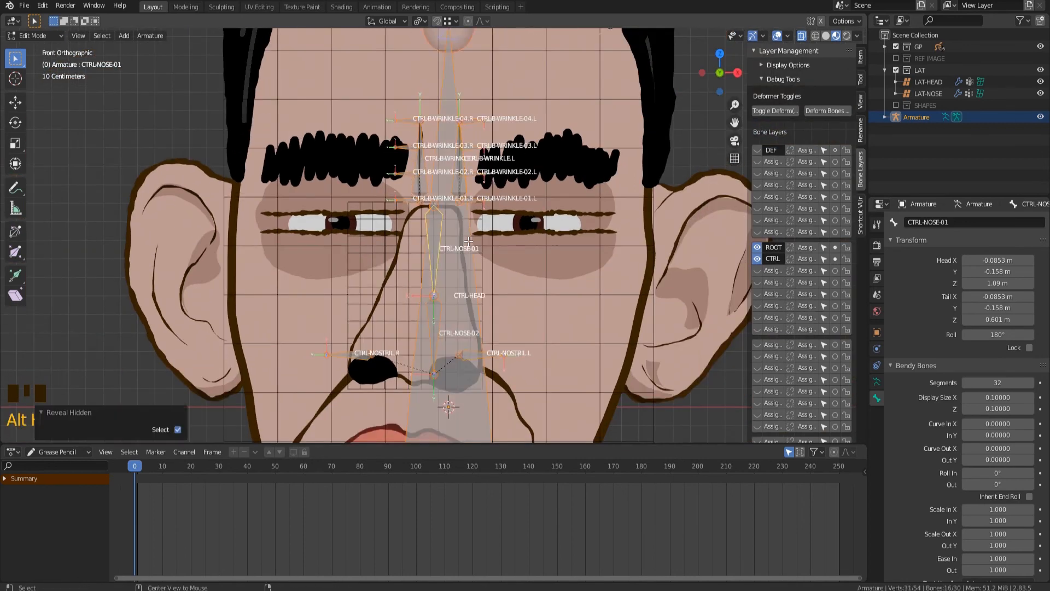
# Parent CTRL-NOSE-01 to CTRL-HEAD with Keep Offset.
pyautogui.click(498, 248)
pyautogui.click(457, 270)
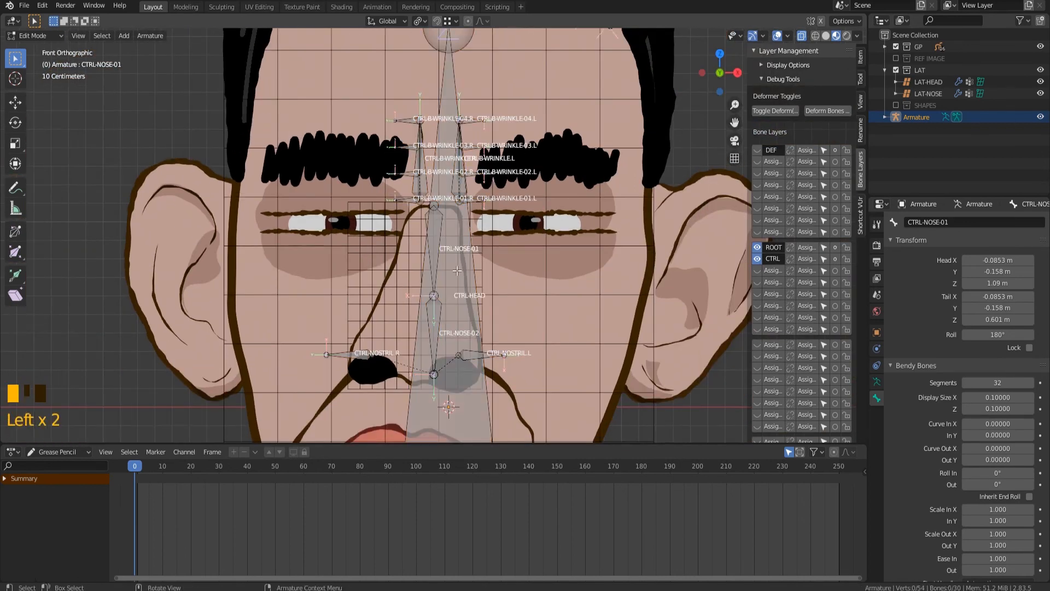
pyautogui.click(439, 223)
pyautogui.keyDown('shift'); pyautogui.click(464, 283); pyautogui.keyUp('shift')
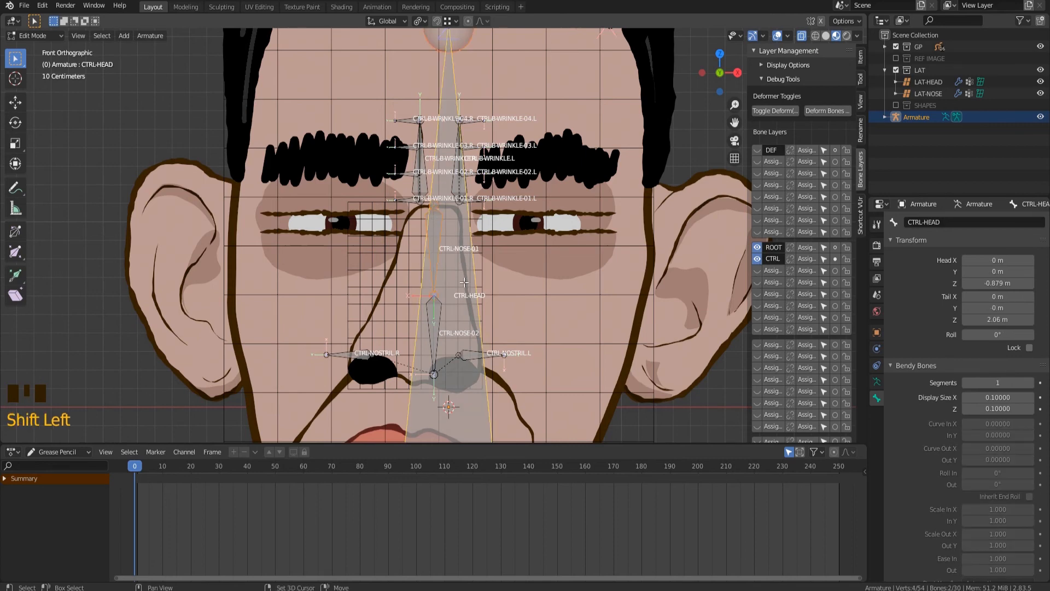
pyautogui.hotkey('ctrl', 'p')
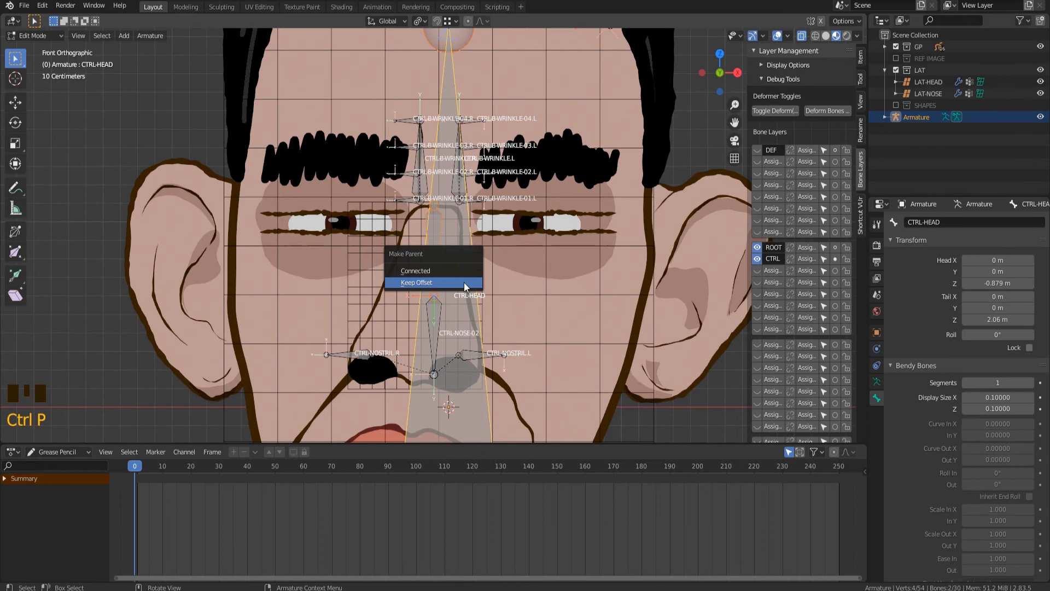
pyautogui.click(463, 282)
pyautogui.click(508, 266)
# Put the armature in Pose Mode and try rotating CTRL-HEAD to test how the nose controls follow.
pyautogui.click(35, 36)
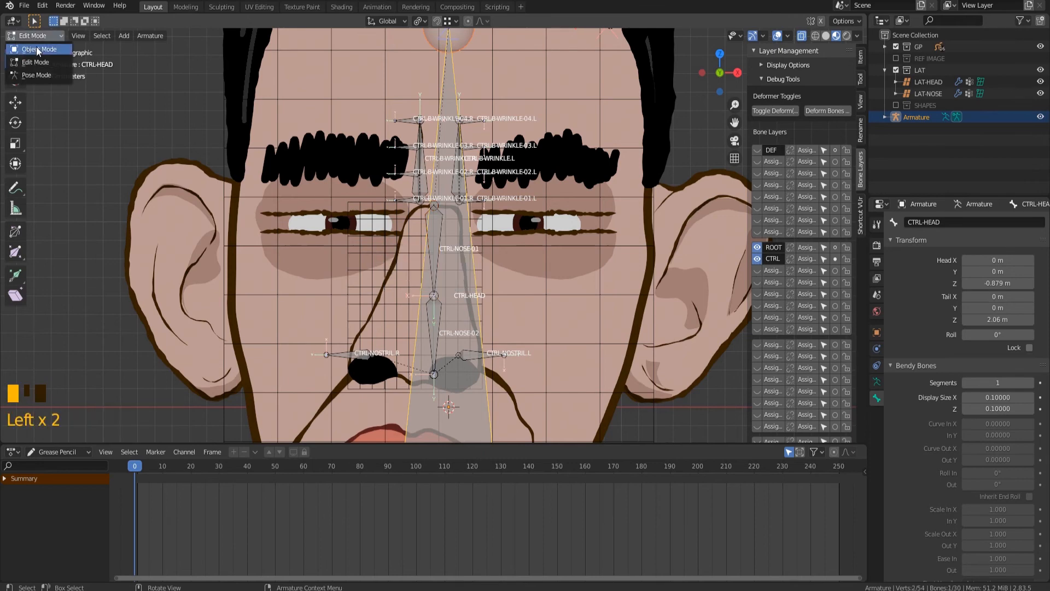
pyautogui.click(44, 75)
pyautogui.scroll(-3, 525, 266)
pyautogui.click(587, 175)
pyautogui.press('r')
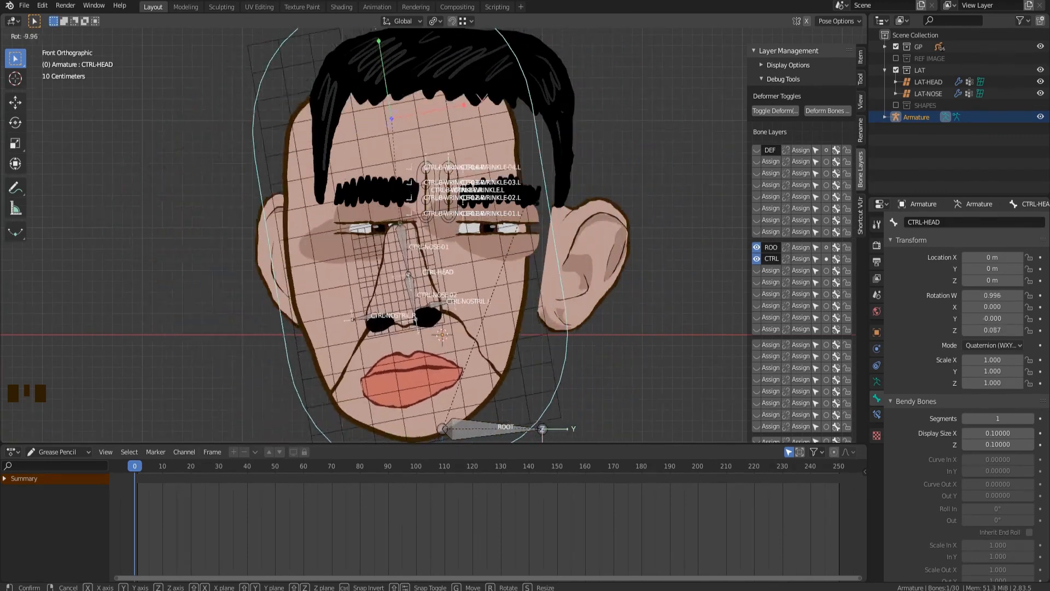
pyautogui.press('Escape')
# Rotate CTRL-NOSE-02 to swing the lower nose and nostrils sideways.
pyautogui.scroll(3, 412, 271)
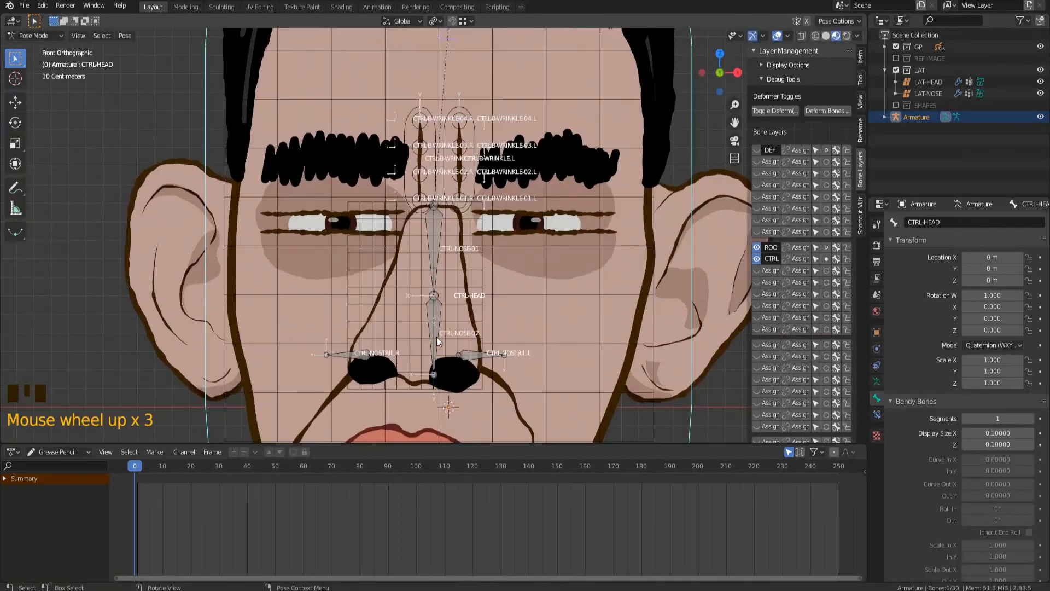
pyautogui.click(429, 333)
pyautogui.press('r')
pyautogui.click(430, 353)
# Scale up the CTRL-NOSTRIL.R and CTRL-NOSTRIL.L bones to test the nostril deformation.
pyautogui.click(358, 351)
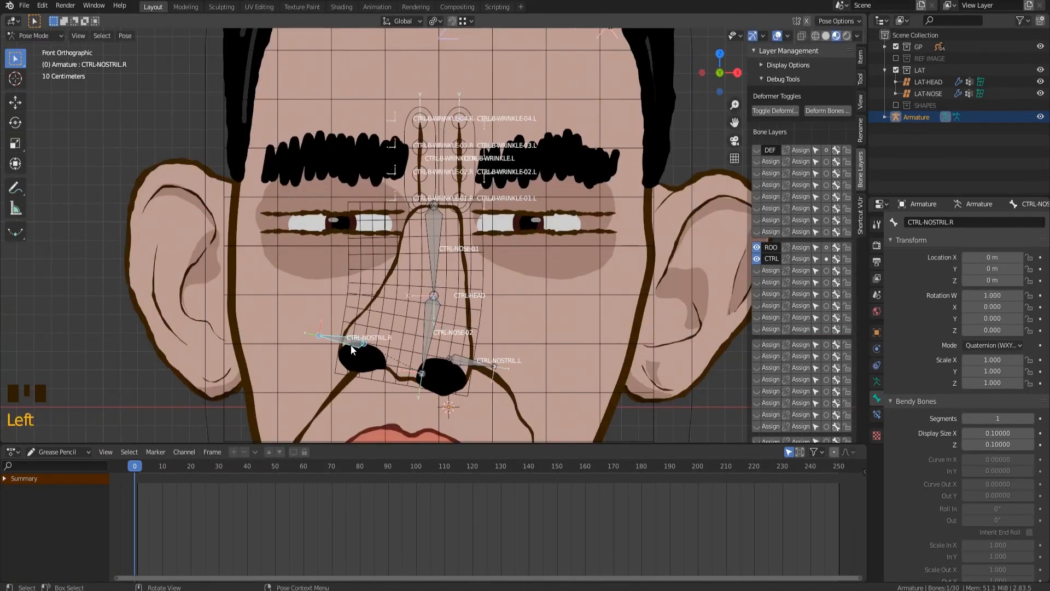
pyautogui.press('s')
pyautogui.click(461, 362)
pyautogui.click(461, 363)
pyautogui.press('s')
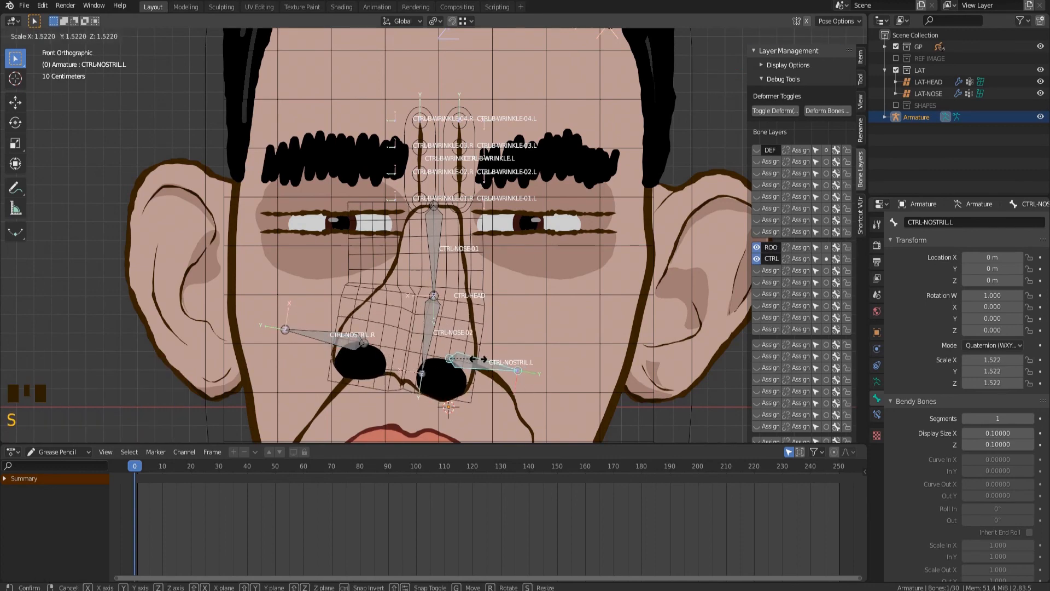
pyautogui.click(471, 349)
# Try rotating the CTRL-HEAD bone to test how the posed nose follows the head.
pyautogui.scroll(-4, 522, 315)
pyautogui.click(550, 193)
pyautogui.press('r')
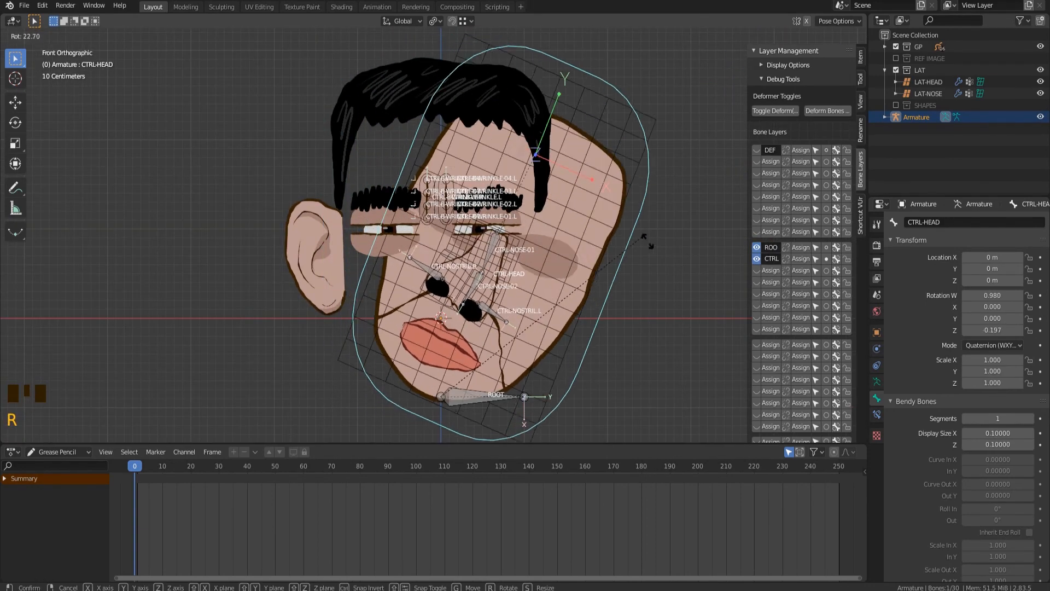
pyautogui.rightClick(563, 224)
# Clear the location, scale and rotation of all bones, reveal hidden ones, and toggle the visibility of the ROO and DEF bone layers.
pyautogui.press('a')
pyautogui.hotkey('alt', 'g')
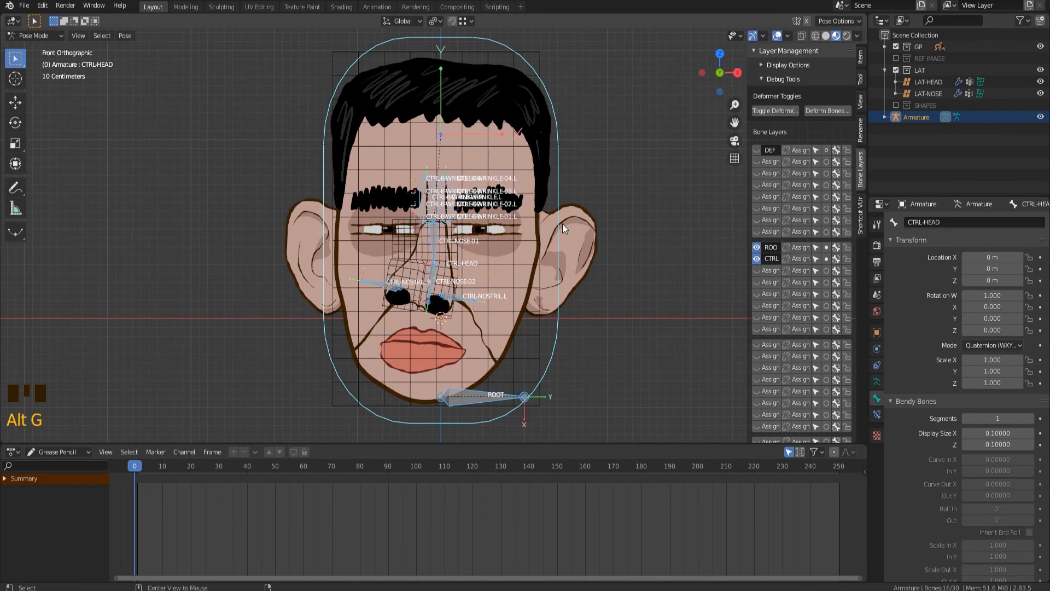
pyautogui.hotkey('alt', 's')
pyautogui.hotkey('alt', 'r')
pyautogui.hotkey('alt', 'h')
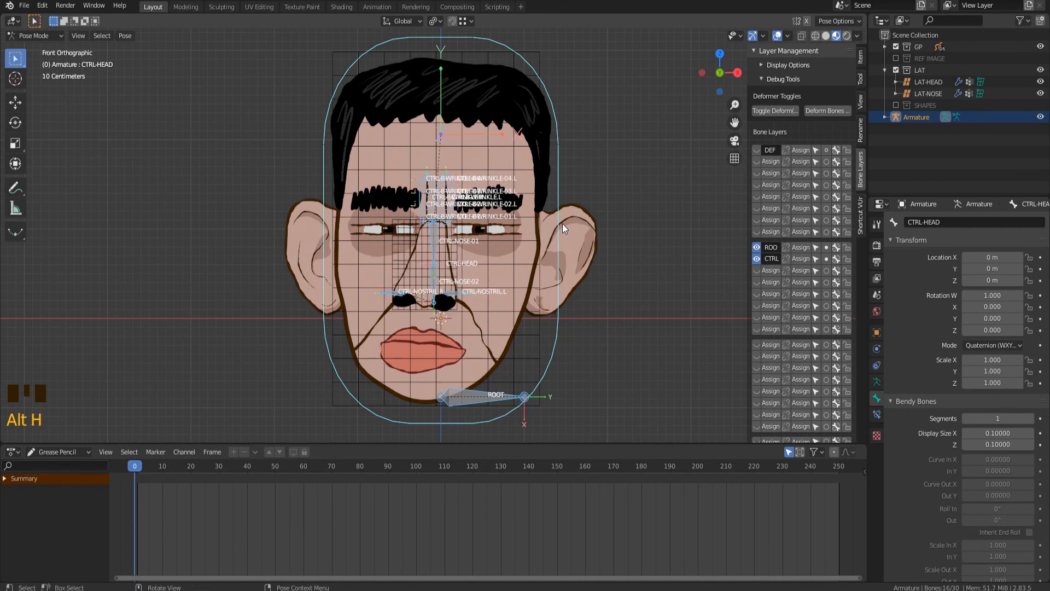
pyautogui.click(752, 248)
pyautogui.click(750, 151)
# Try moving the CTRL-NOSTRIL.R control up and outward to test the nostril deformation.
pyautogui.scroll(3, 395, 244)
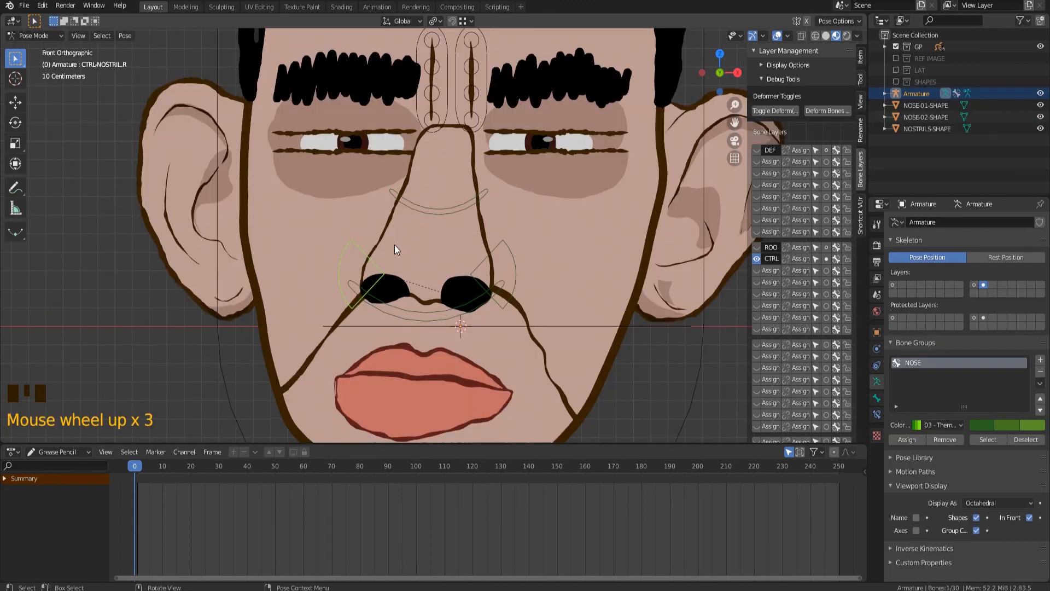
pyautogui.press('g')
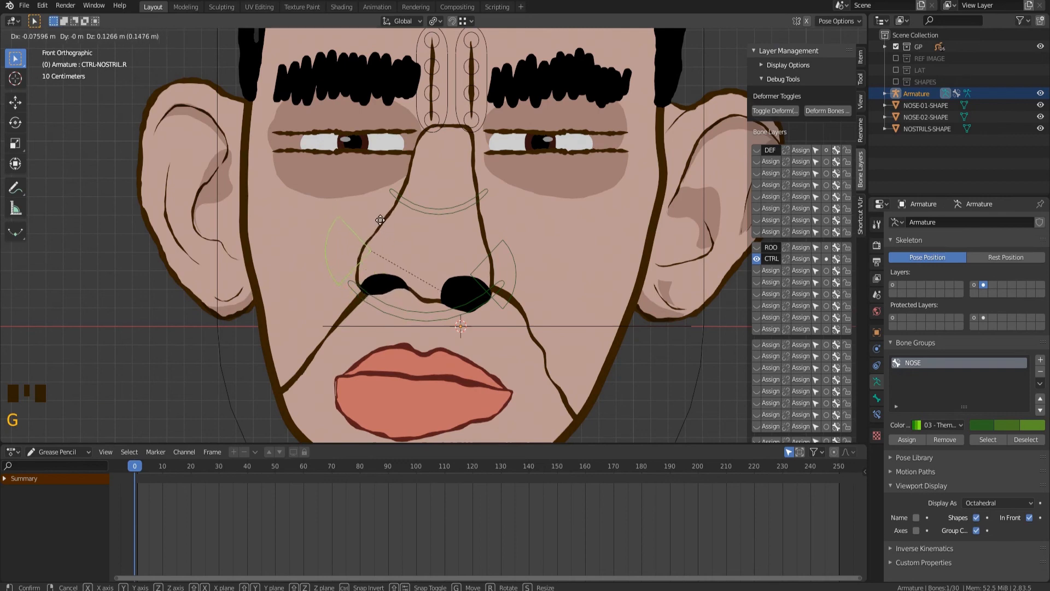
pyautogui.press('Escape')
# Try rotating and scaling the CTRL-NOSE-02 control to test how the lower nose deforms.
pyautogui.click(428, 316)
pyautogui.press('r')
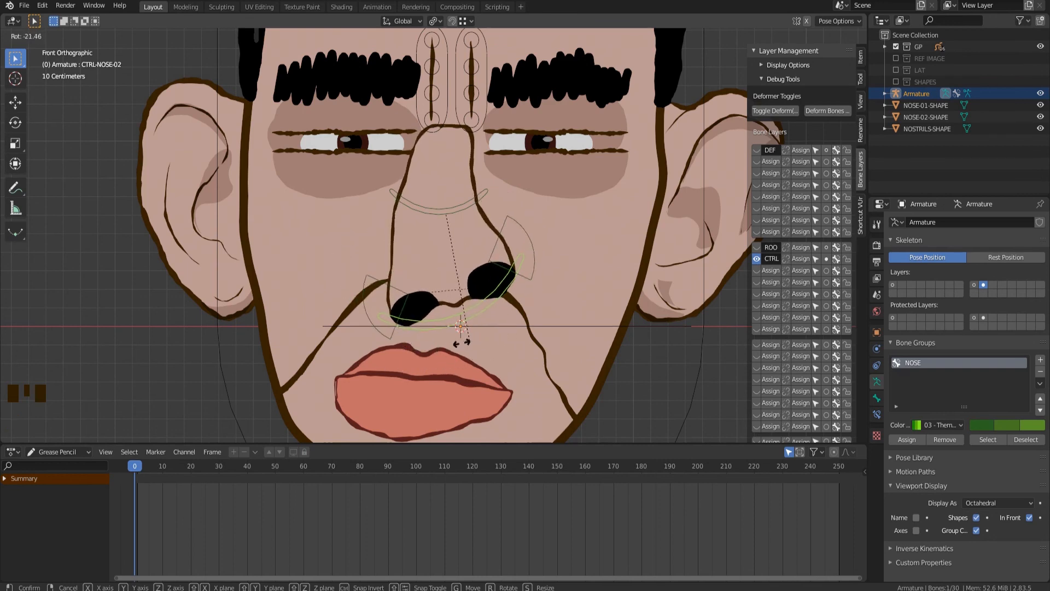
pyautogui.press('Escape')
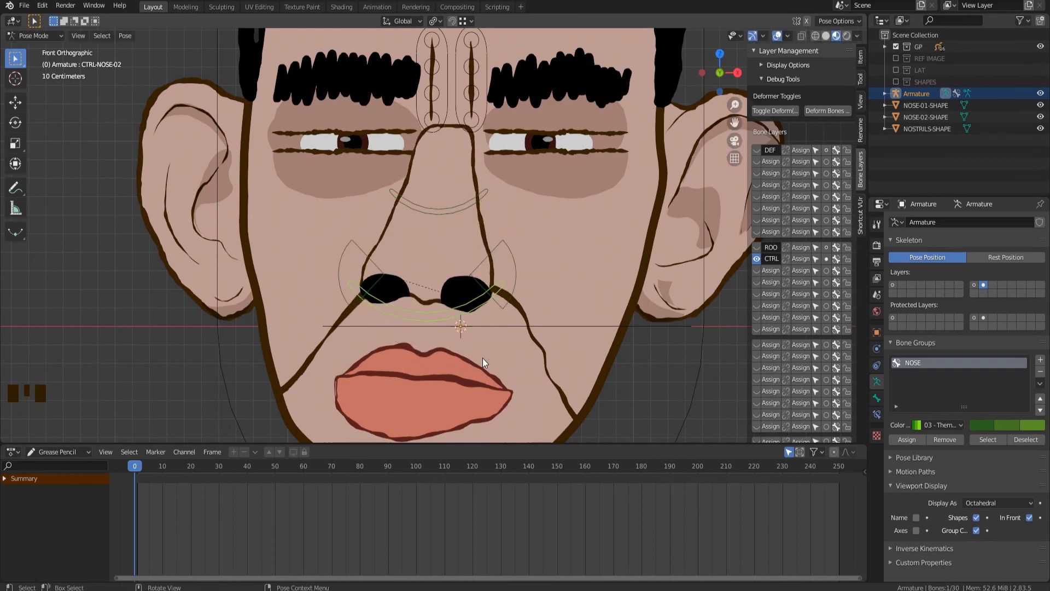
pyautogui.press('s')
pyautogui.rightClick(448, 219)
# Try scaling and rotating the CTRL-NOSE-01 control to test how the whole nose deforms.
pyautogui.click(444, 209)
pyautogui.press('s')
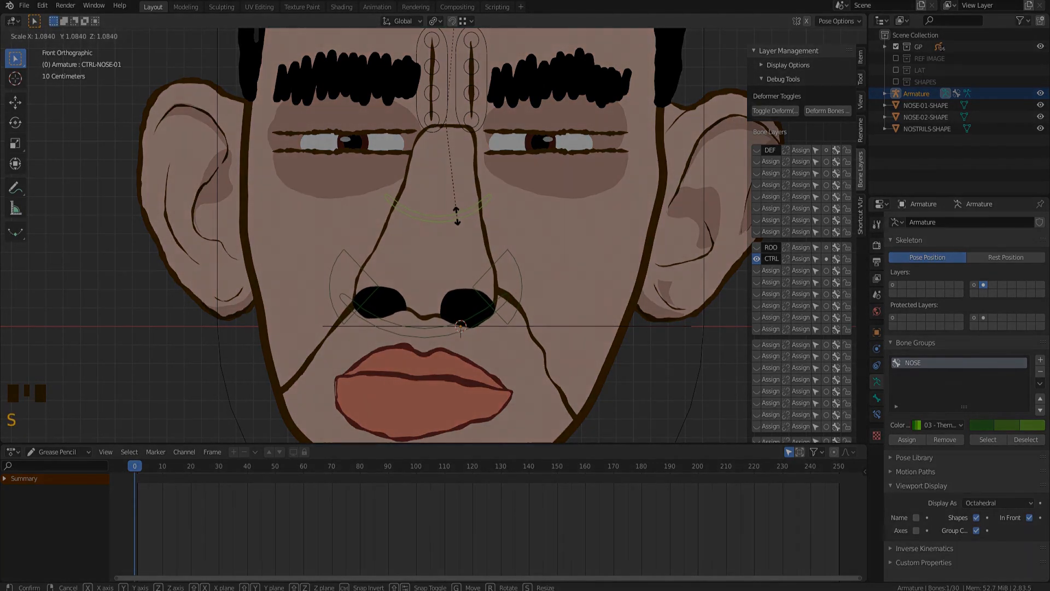
pyautogui.rightClick(457, 215)
pyautogui.press('r')
pyautogui.rightClick(460, 229)
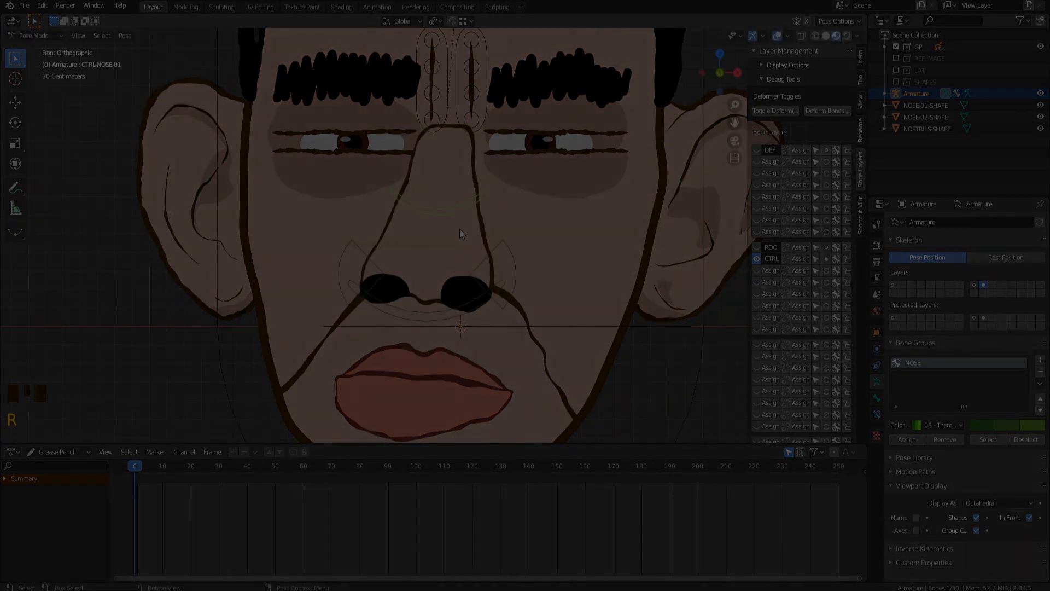
pyautogui.scroll(-5, 460, 230)
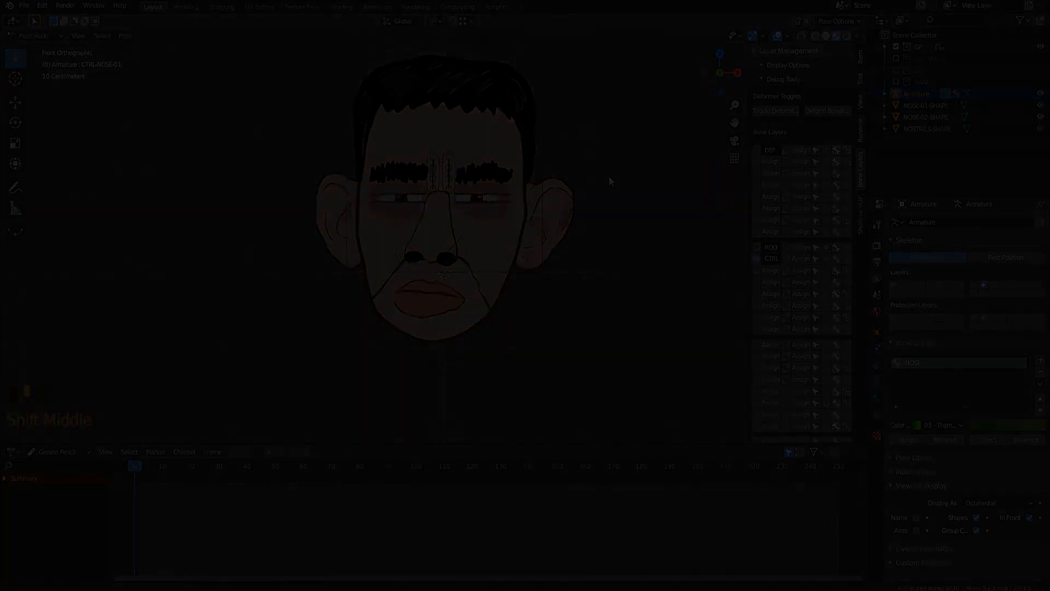
pyautogui.keyDown('shift'); pyautogui.moveTo(608, 175); pyautogui.dragTo(620, 225, button='middle'); pyautogui.keyUp('shift')
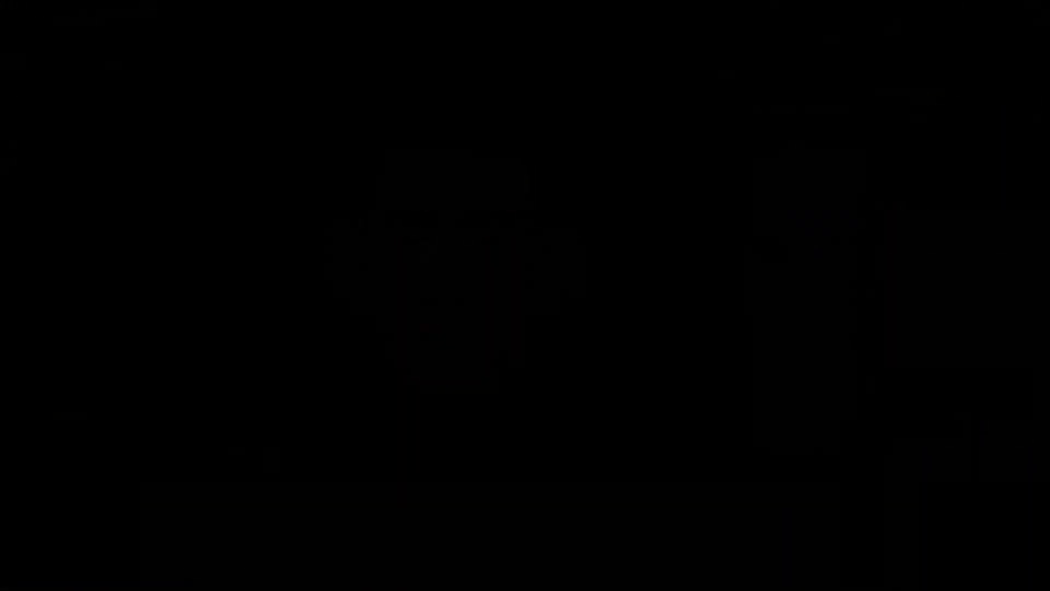